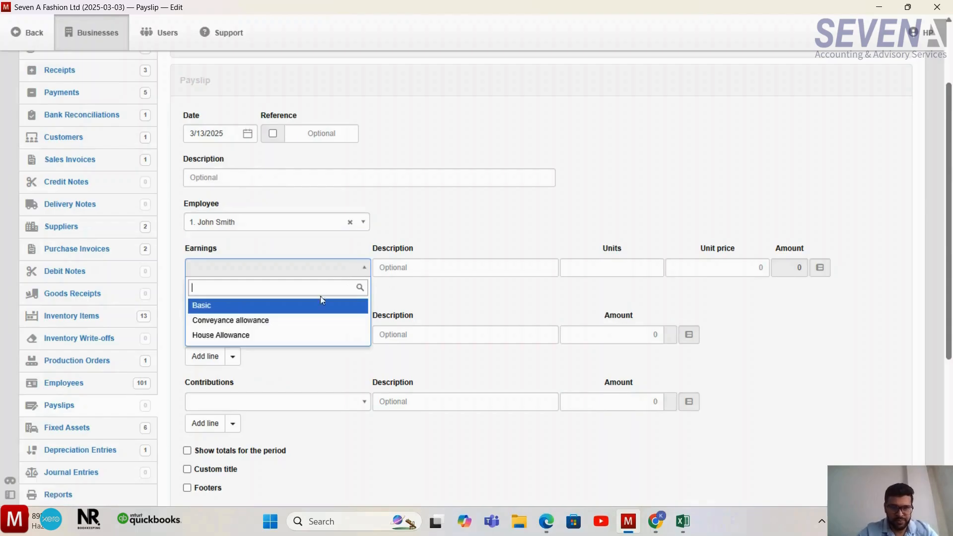
- Choose Basic as the first earnings item of the payslip and set its units to 24
left_click(318, 306)
left_click(446, 266)
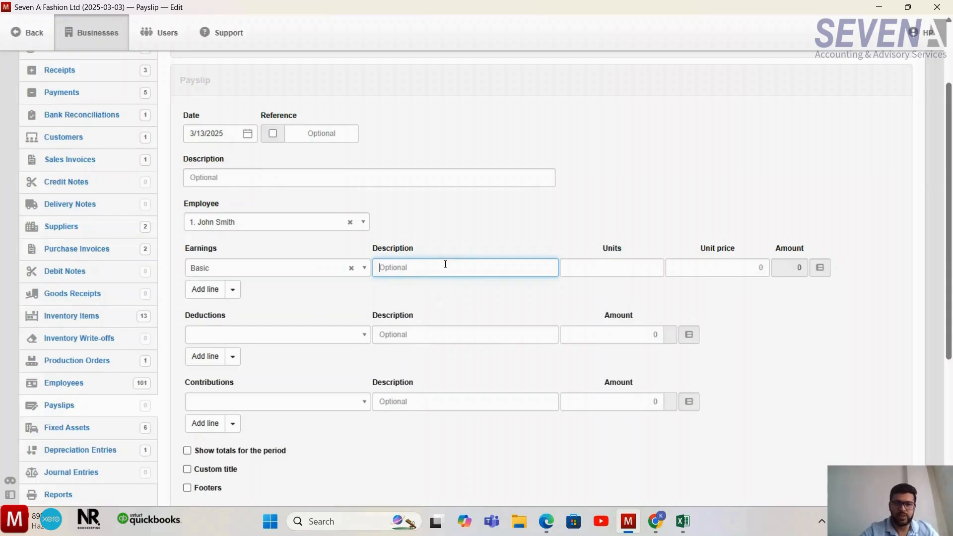
type("24")
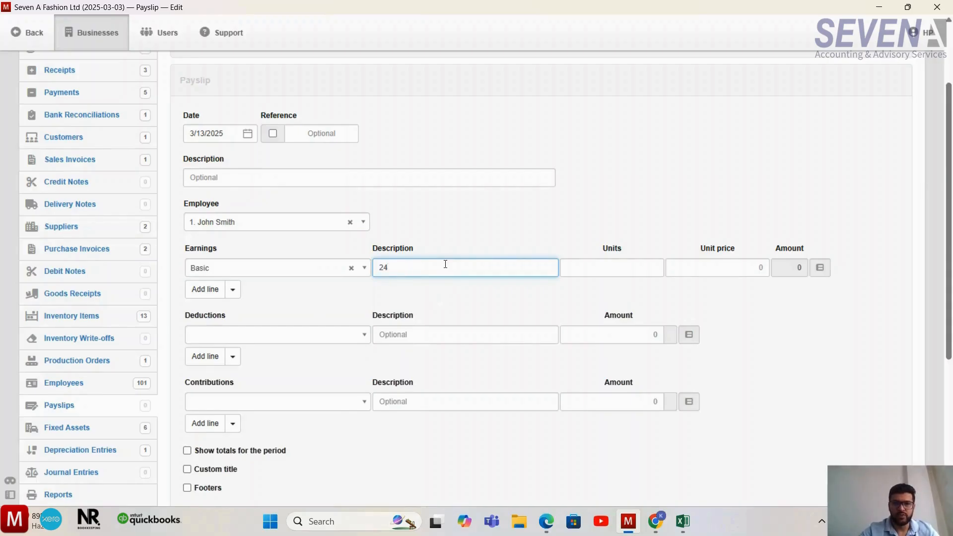
key("BackSpace")
key("BackSpace")
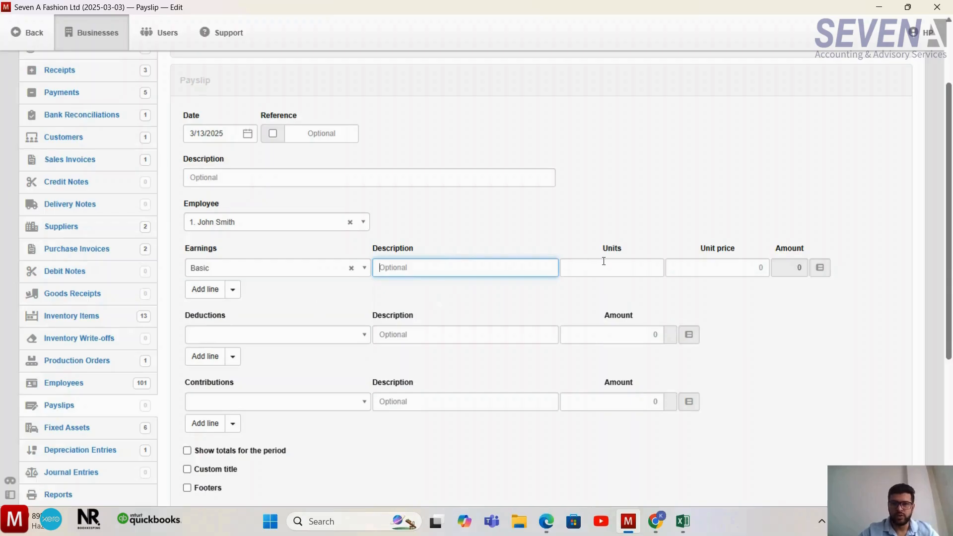
left_click(605, 261)
type("24")
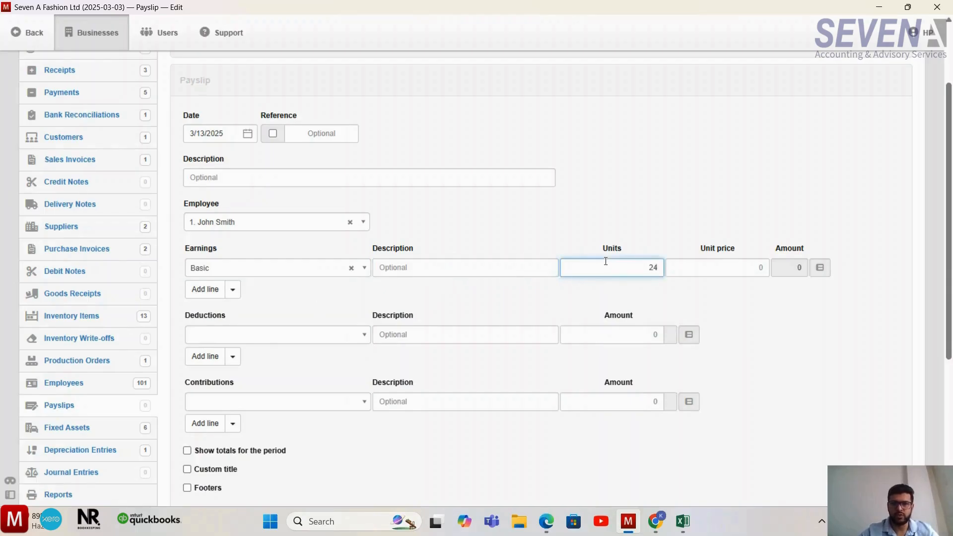
- Describe the Basic earnings line as "working days in January 2025" and set its unit price to 3000
left_click(506, 267)
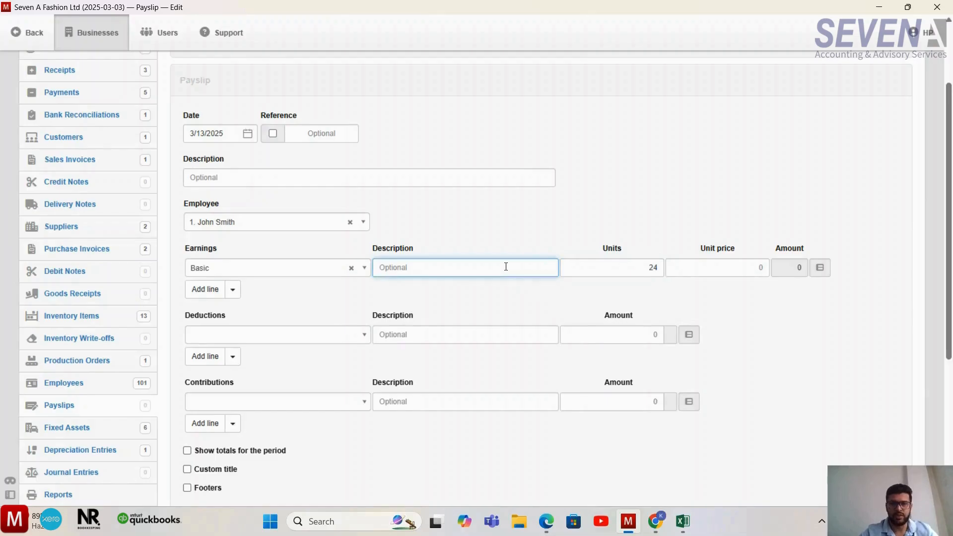
type("working day")
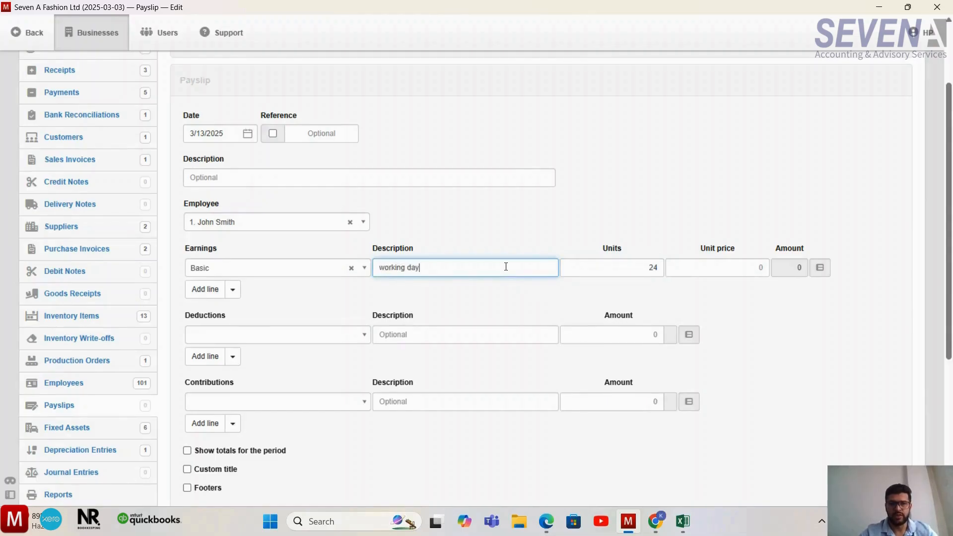
type("s in")
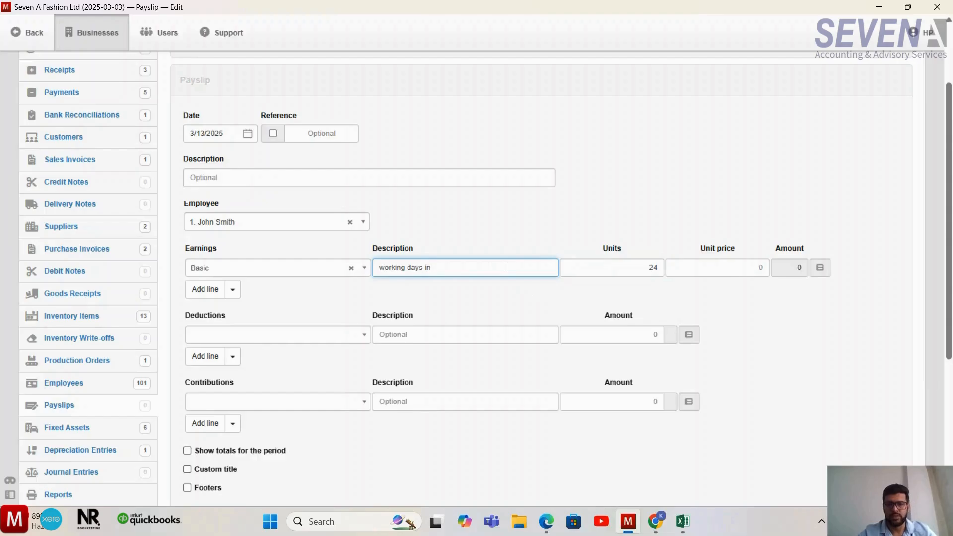
type(" Janua")
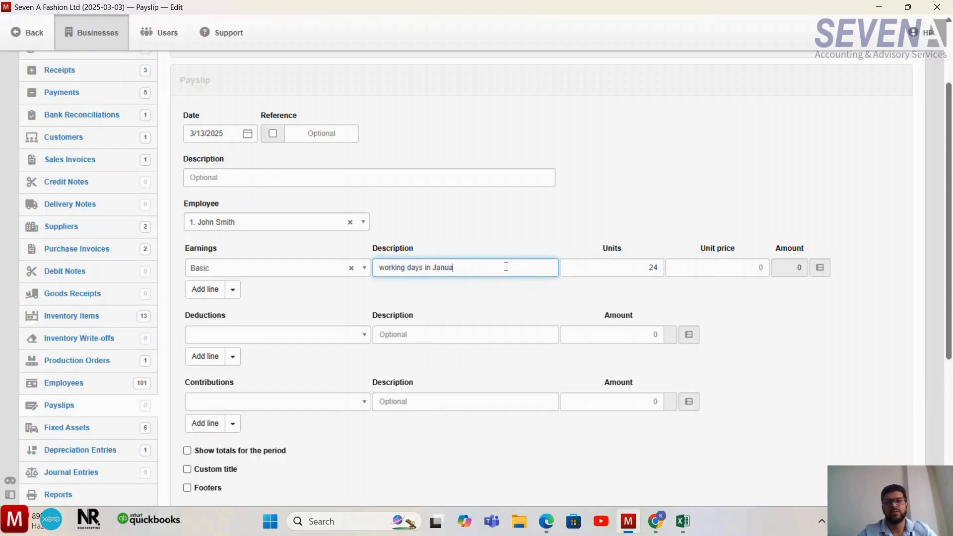
type("ry 2025")
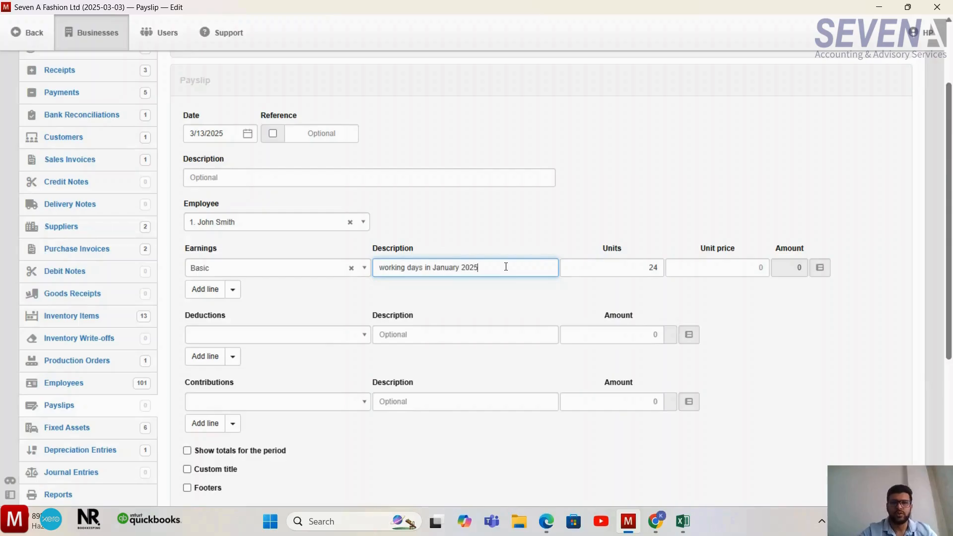
left_click(726, 270)
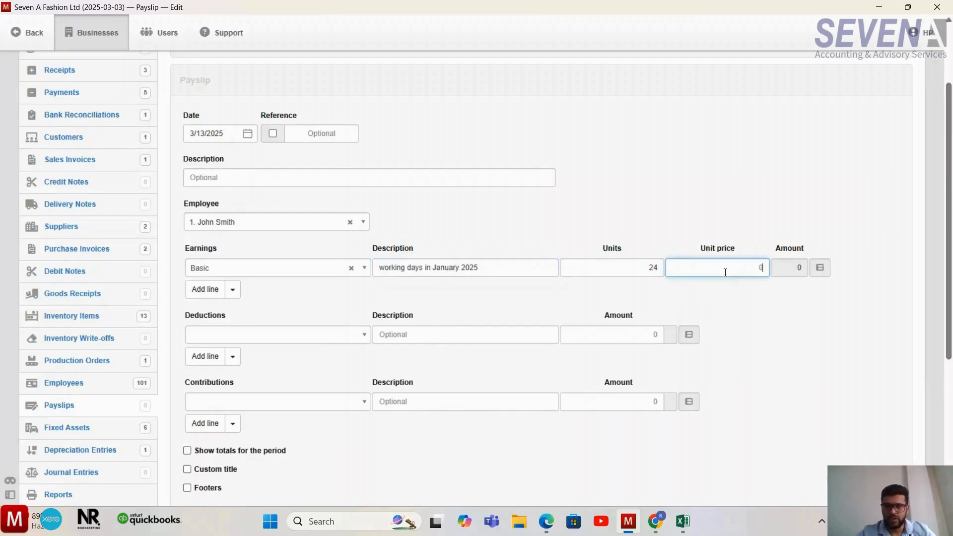
type("3000")
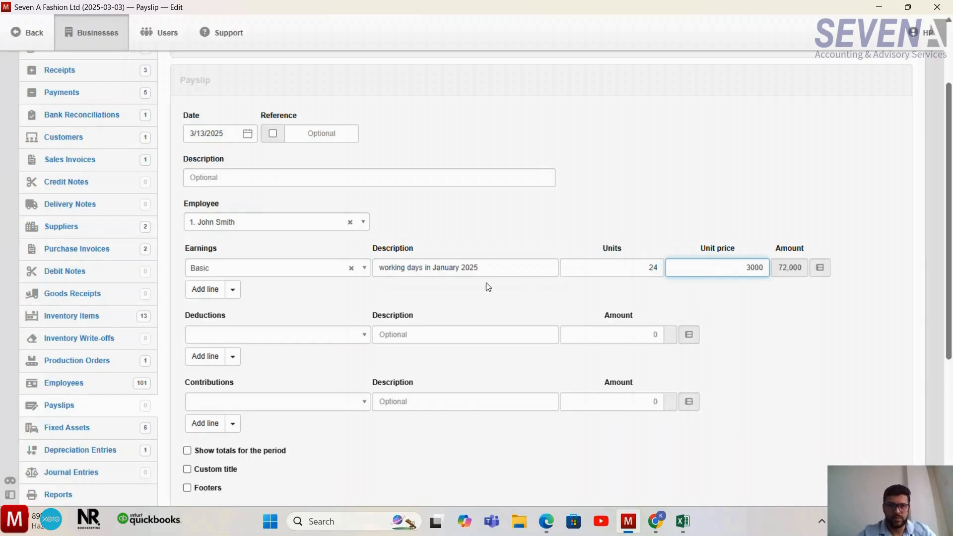
- Add a House Allowance earnings line with 1 unit at a unit price of 15000
left_click(208, 289)
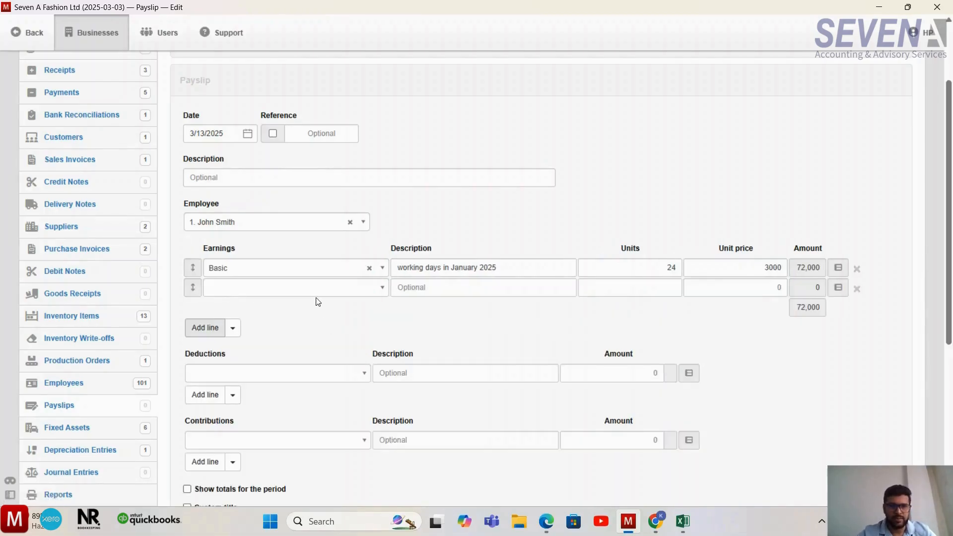
left_click(315, 291)
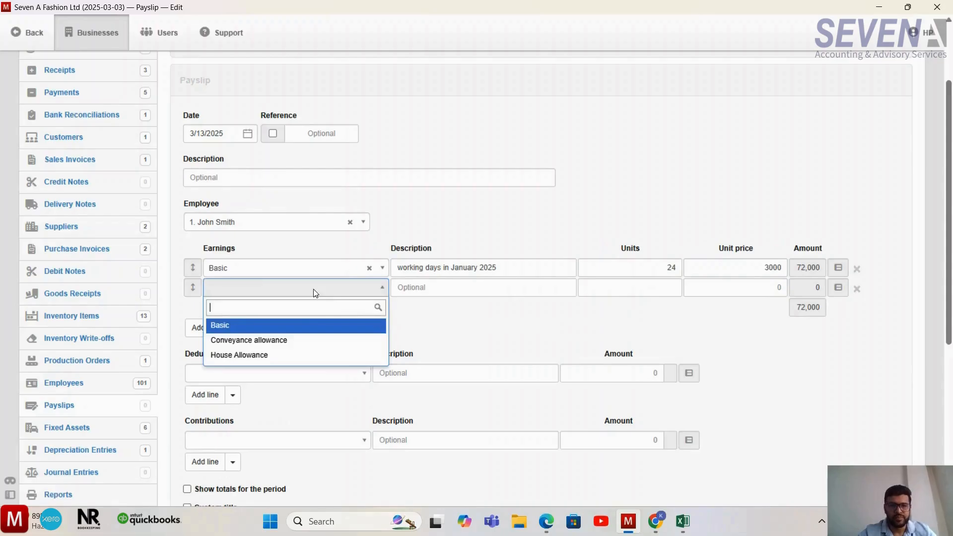
left_click(305, 355)
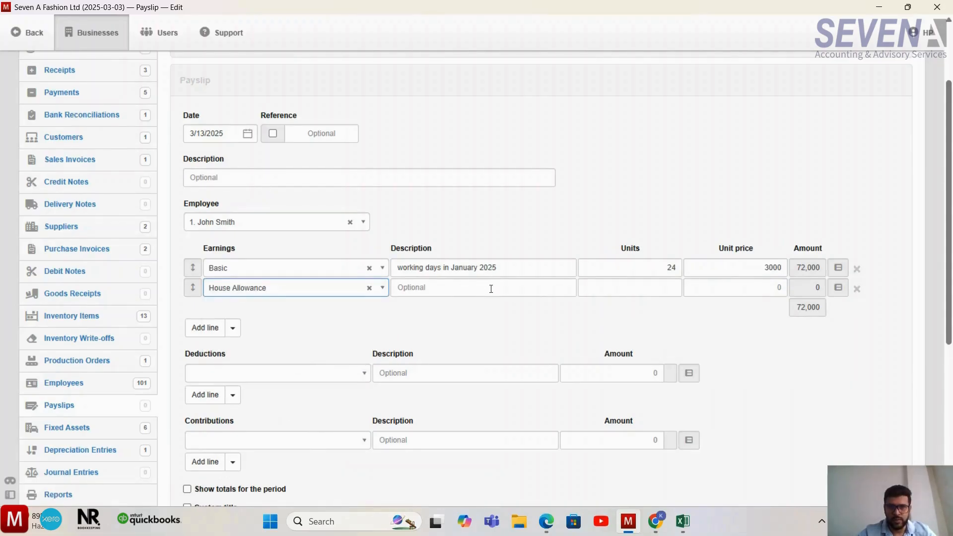
left_click(638, 282)
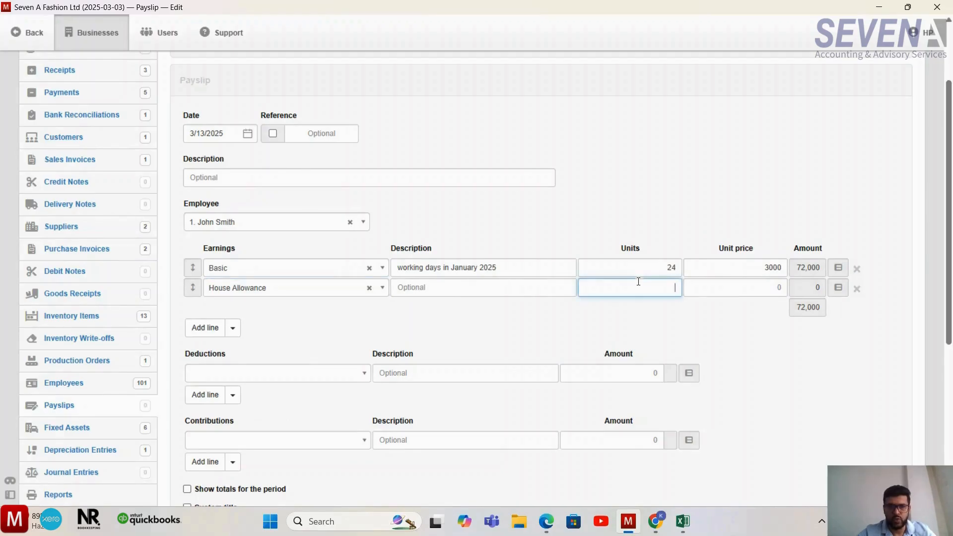
type("1")
left_click(752, 282)
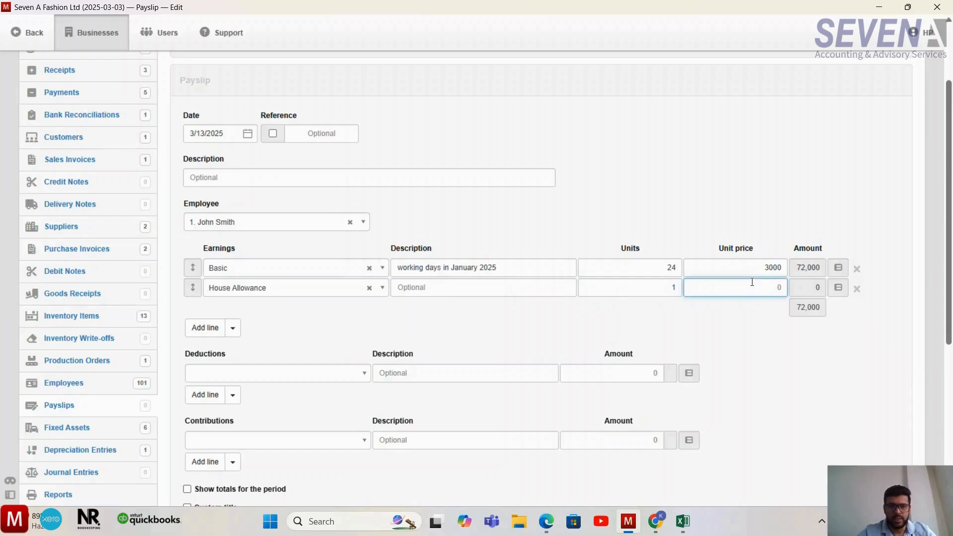
type("15000")
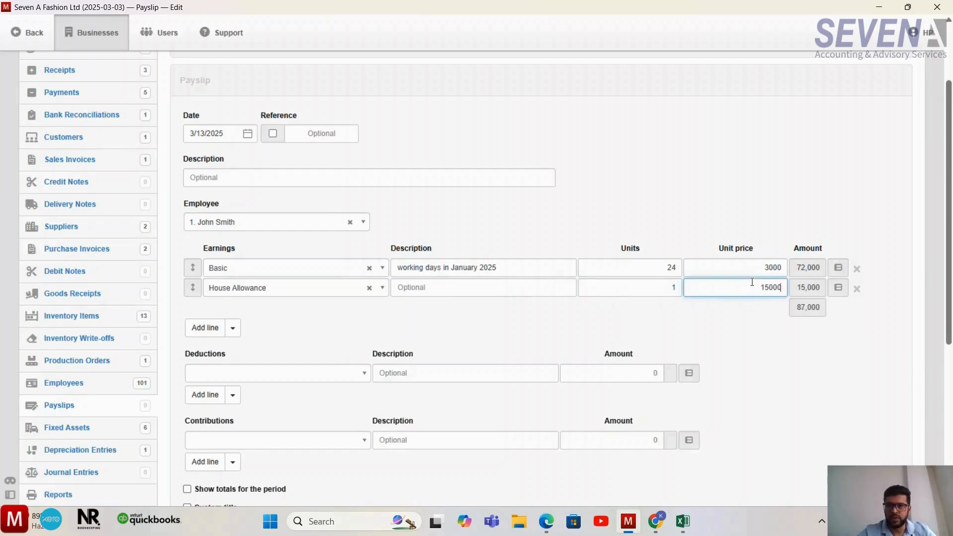
- Add a Conveyance allowance earnings line with 1 unit at a unit price of 5000
left_click(205, 328)
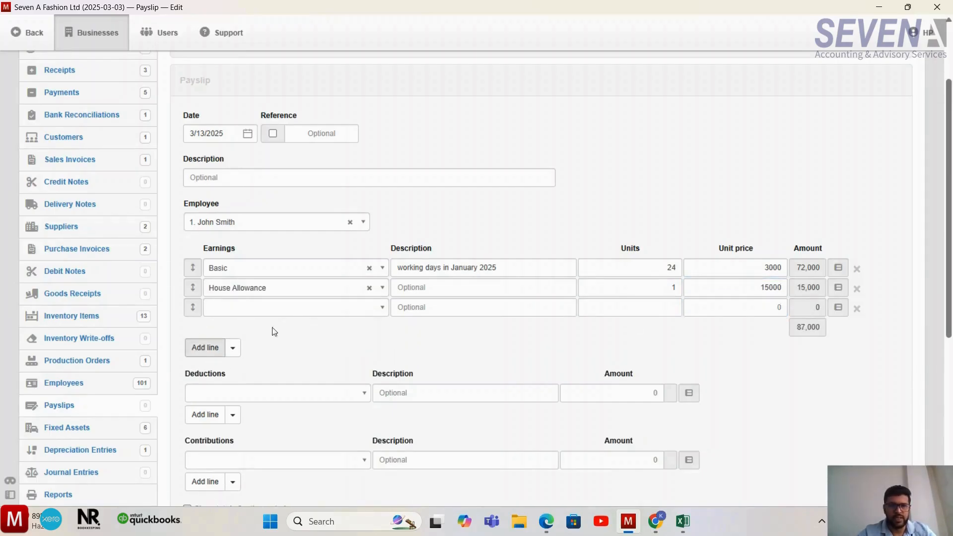
left_click(376, 310)
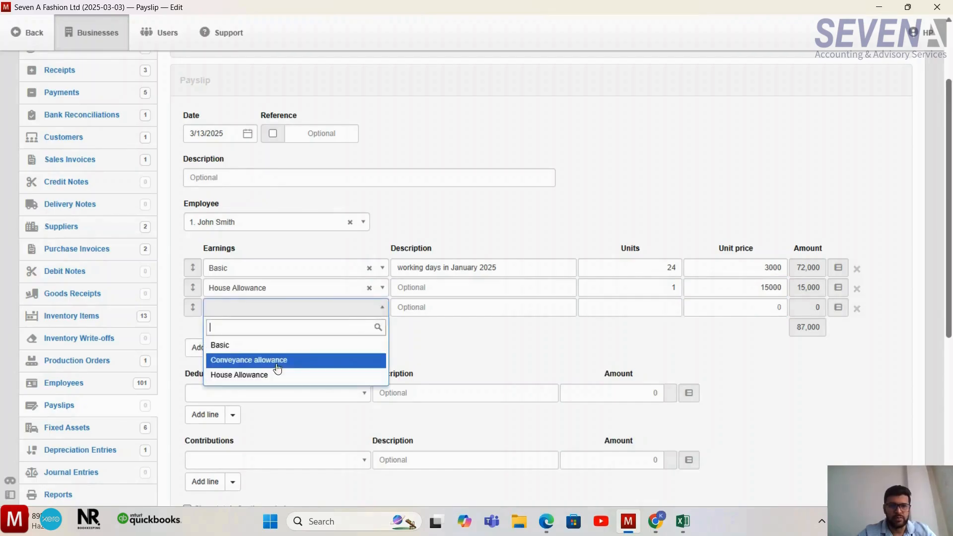
left_click(332, 367)
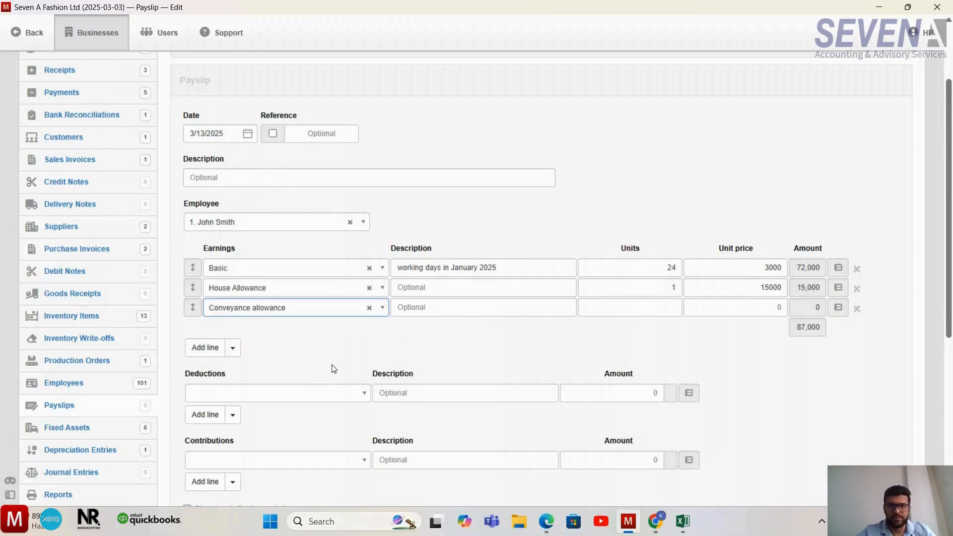
type("1")
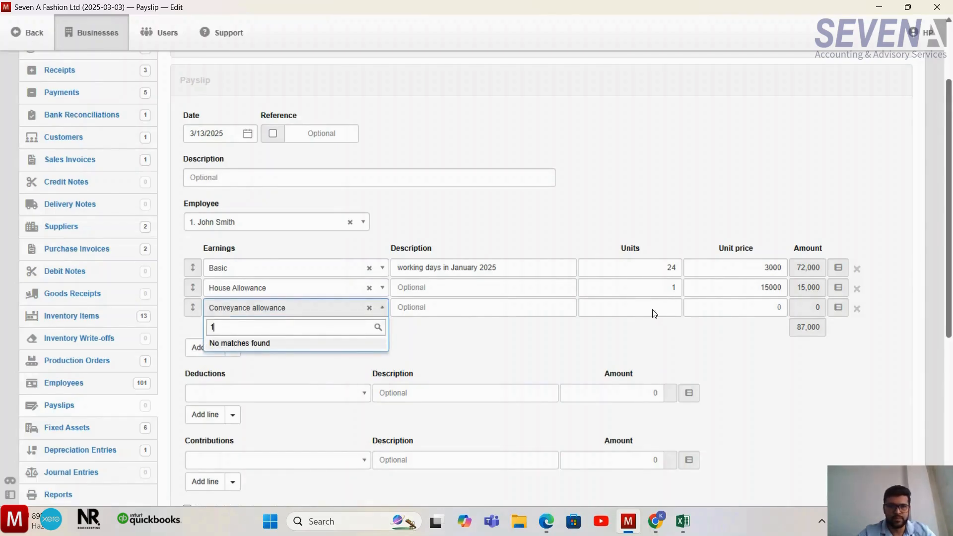
key("Escape")
left_click(603, 312)
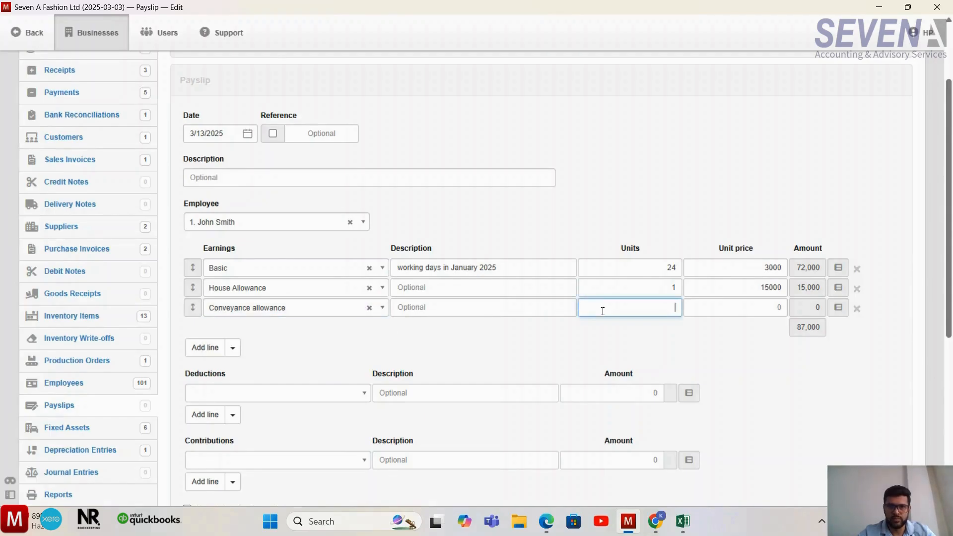
left_click(729, 307)
type("5000")
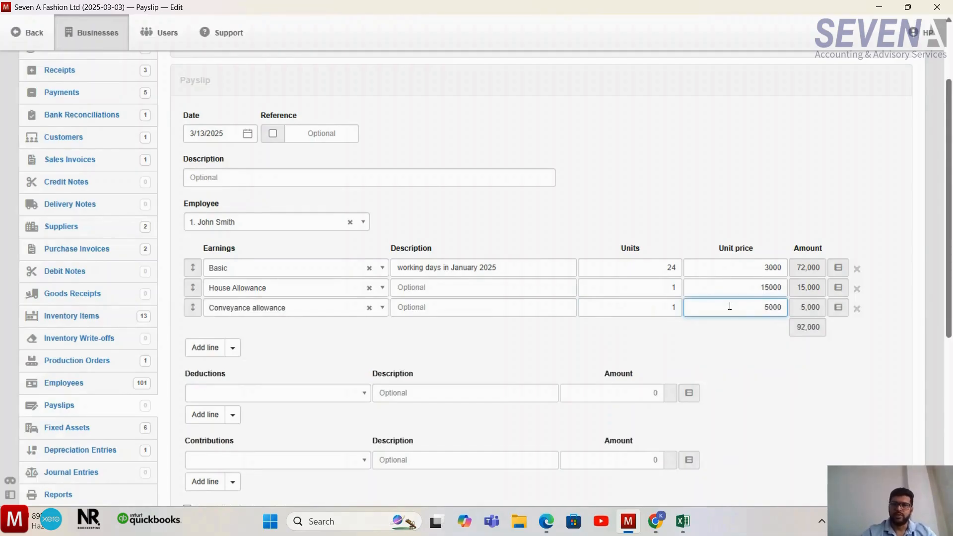
- Choose PF by Employee as the payslip's first deduction and describe it as "Pf 8.33% on basic"
scroll(722, 343, "down", 2)
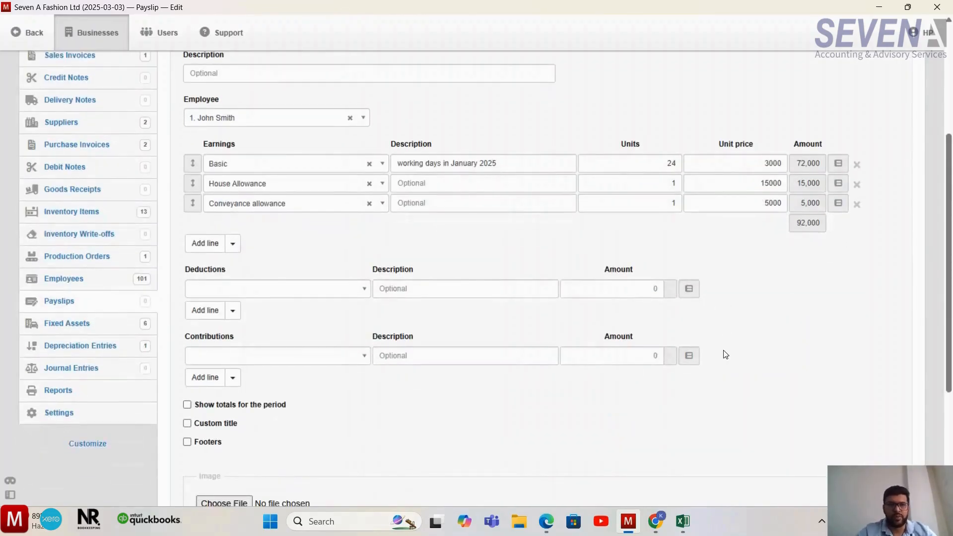
scroll(726, 354, "down", 1)
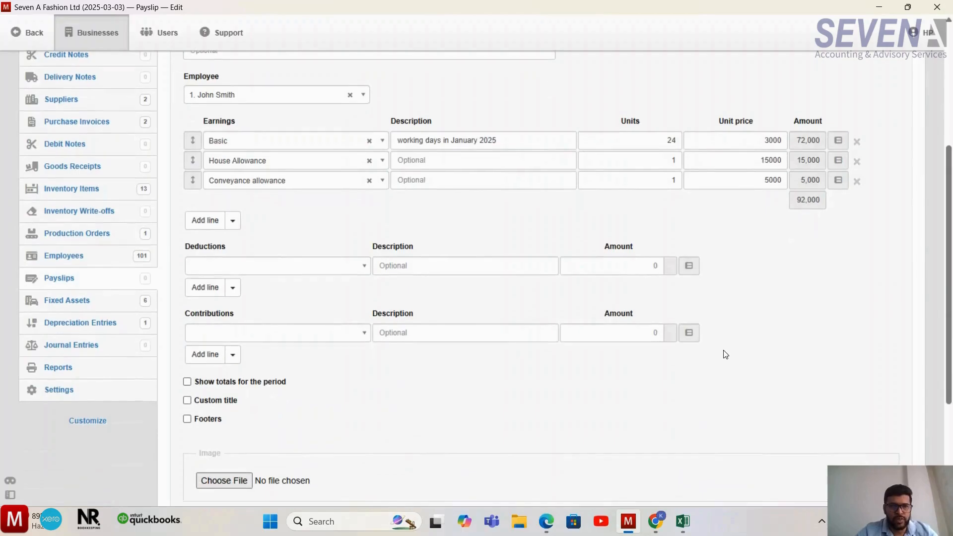
left_click(349, 265)
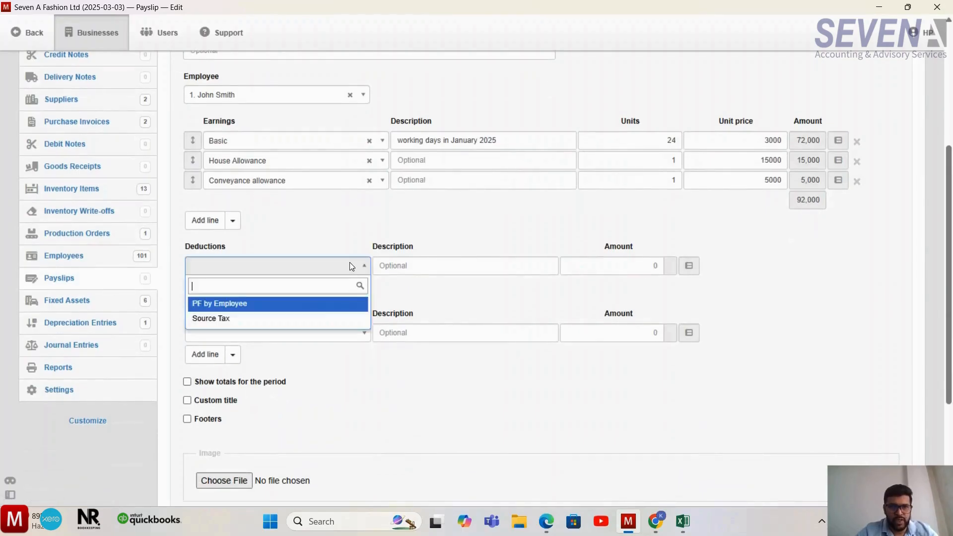
left_click(262, 308)
left_click(483, 271)
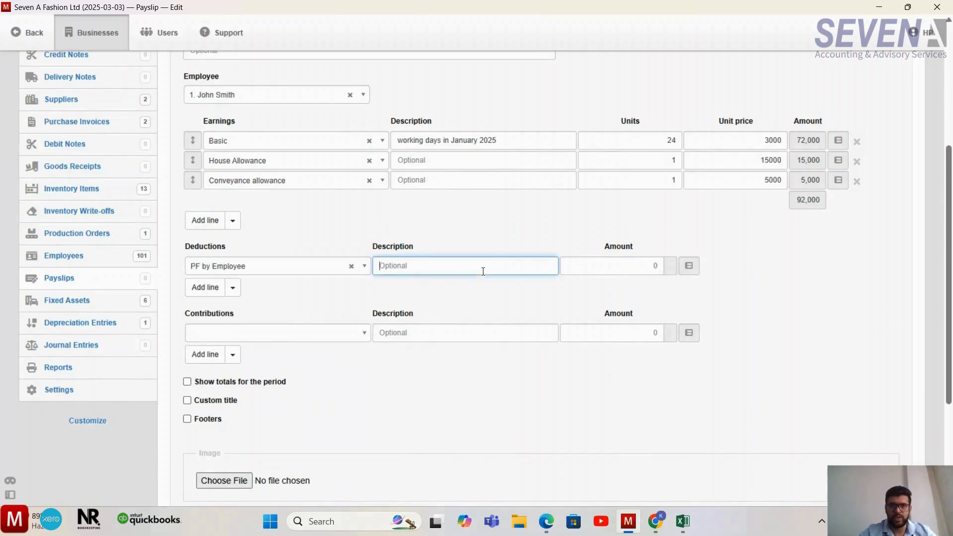
type("P")
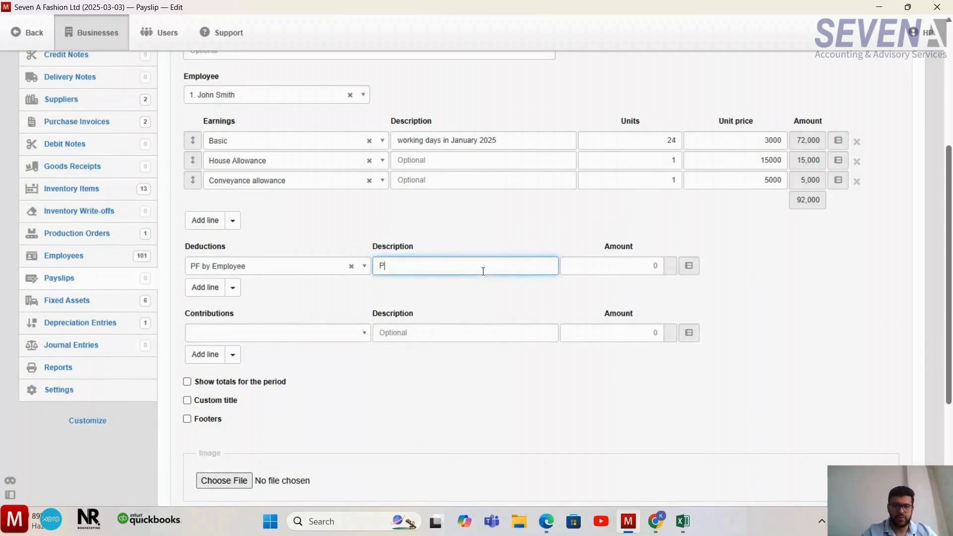
type("f 8.33")
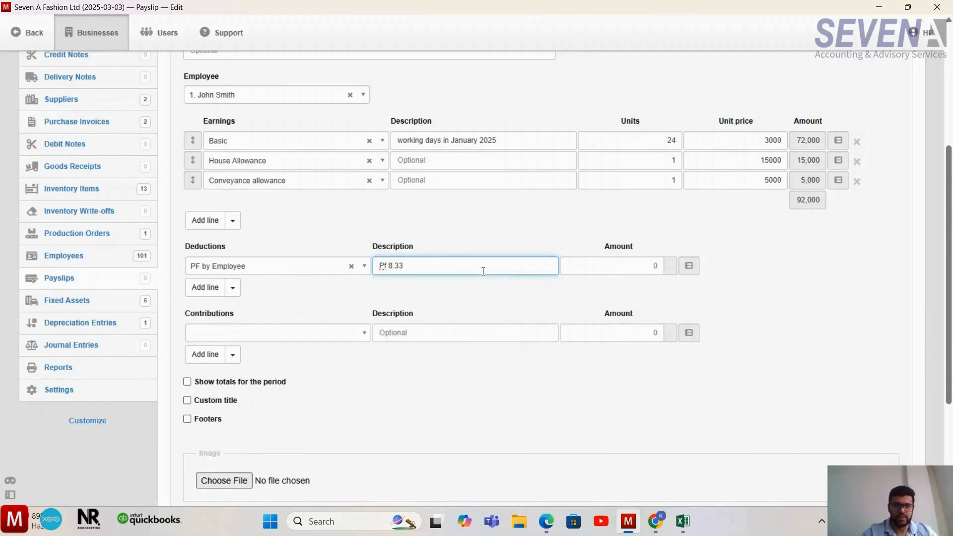
type("%")
left_click(626, 270)
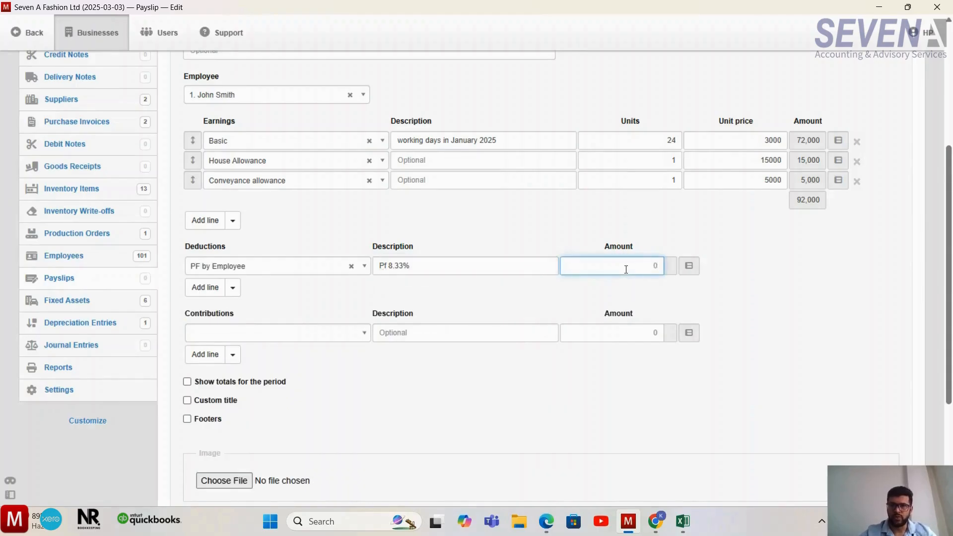
left_click(480, 266)
type("o")
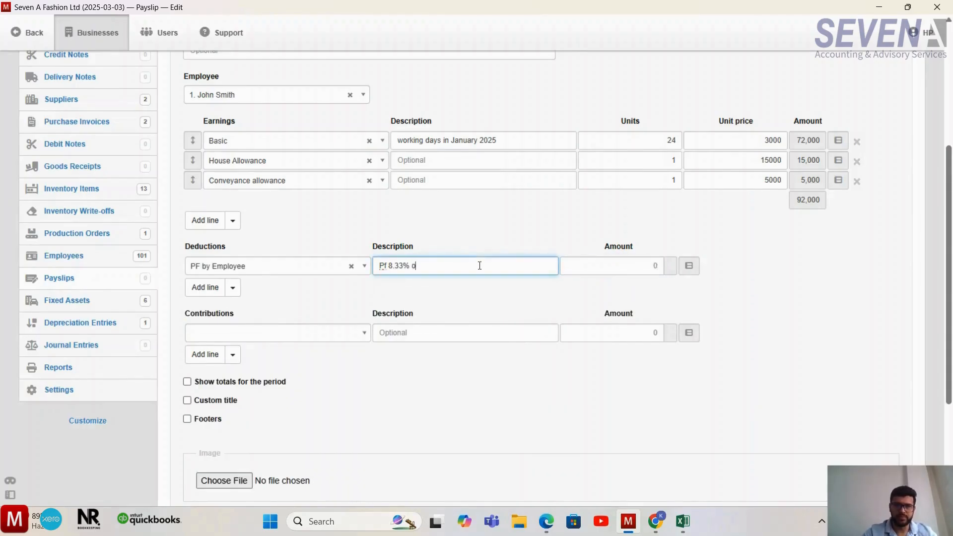
type("n basic")
- Set the amount of the PF by Employee deduction to 5998
left_click(606, 262)
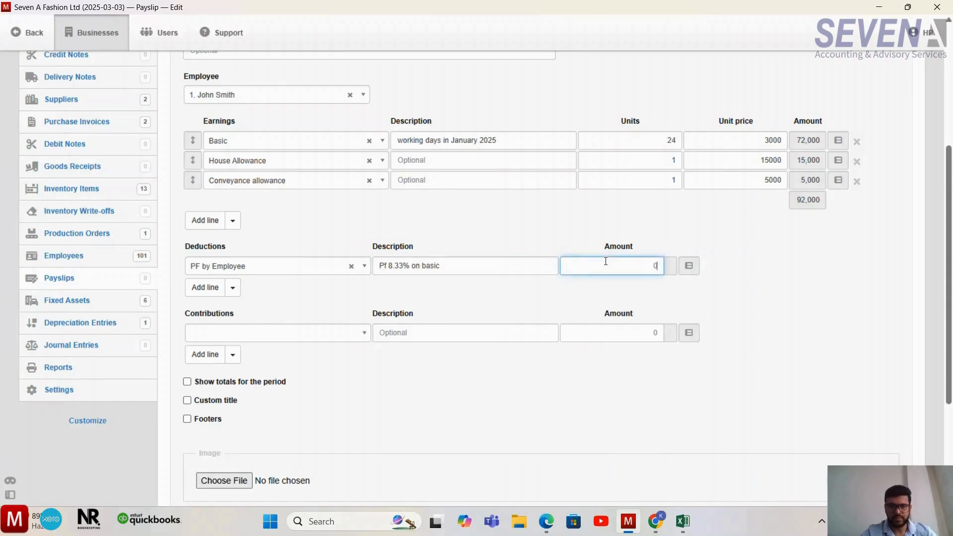
type("599")
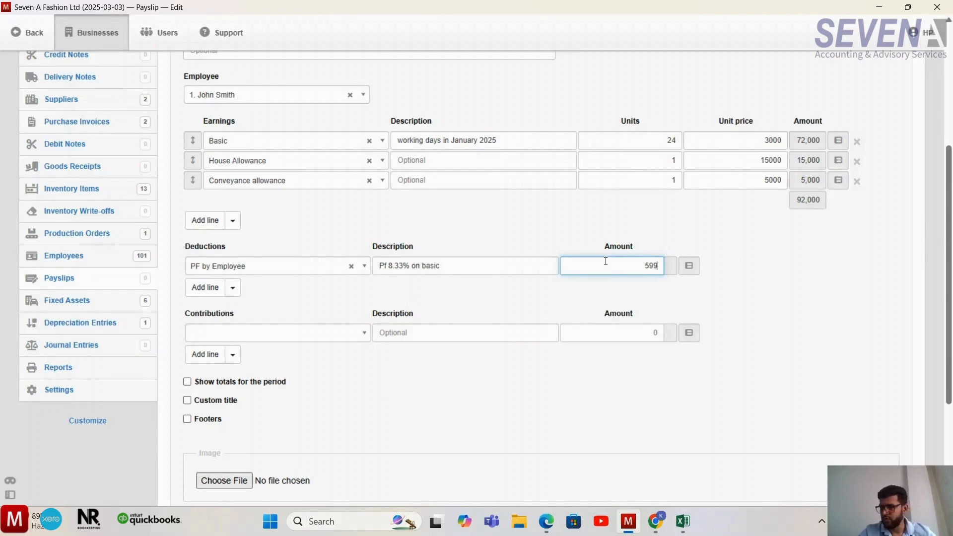
type("8")
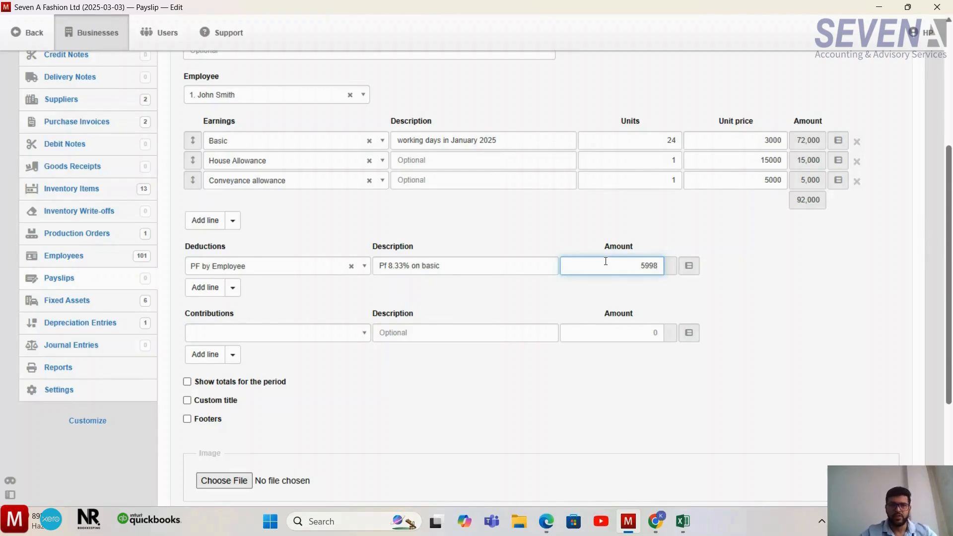
left_click(568, 302)
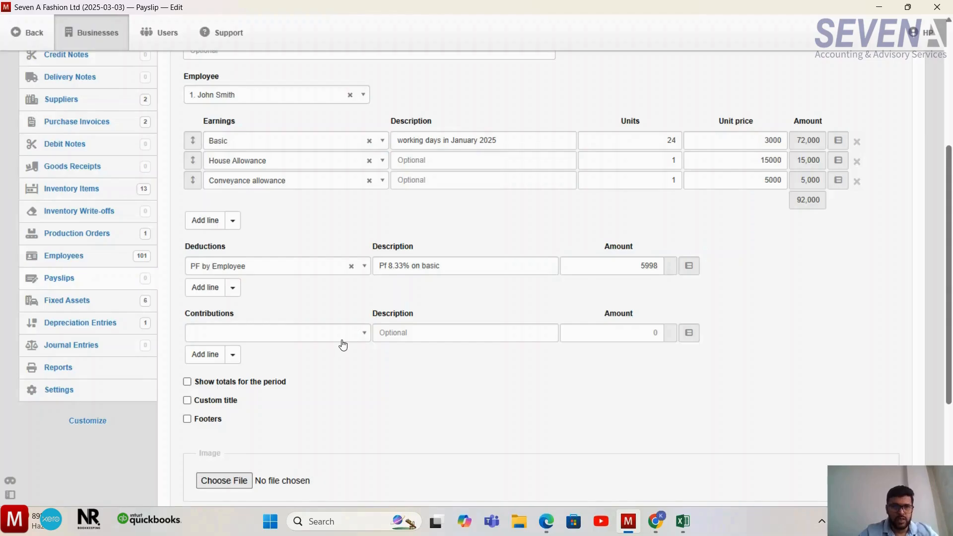
- Add a Source Tax deduction line described as "on taxable income" with an amount of 1000
left_click(211, 292)
left_click(284, 283)
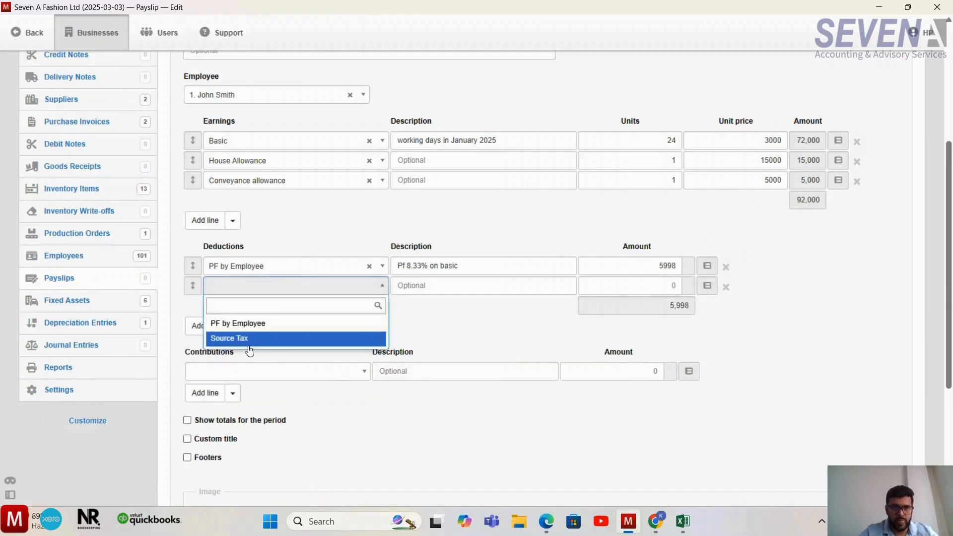
left_click(281, 343)
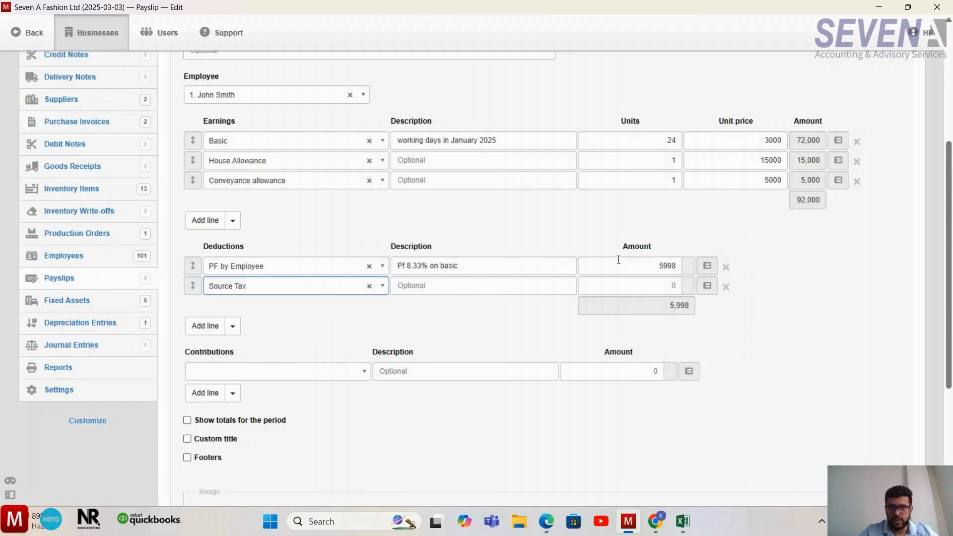
left_click(528, 287)
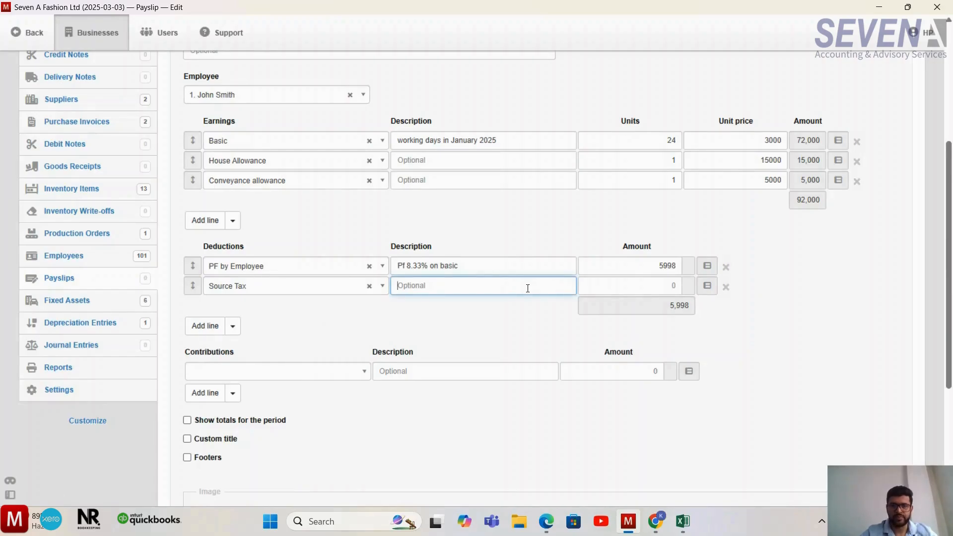
type("on")
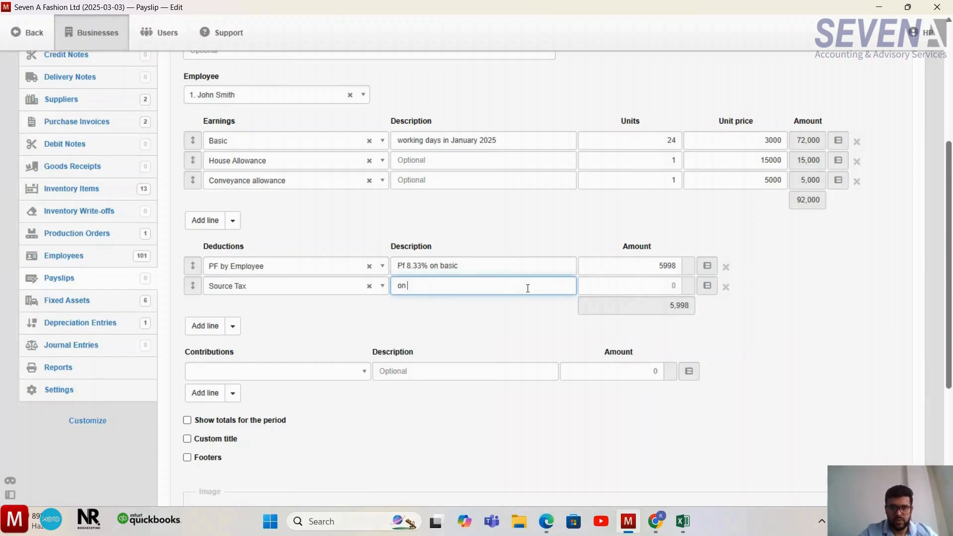
type(" taxa")
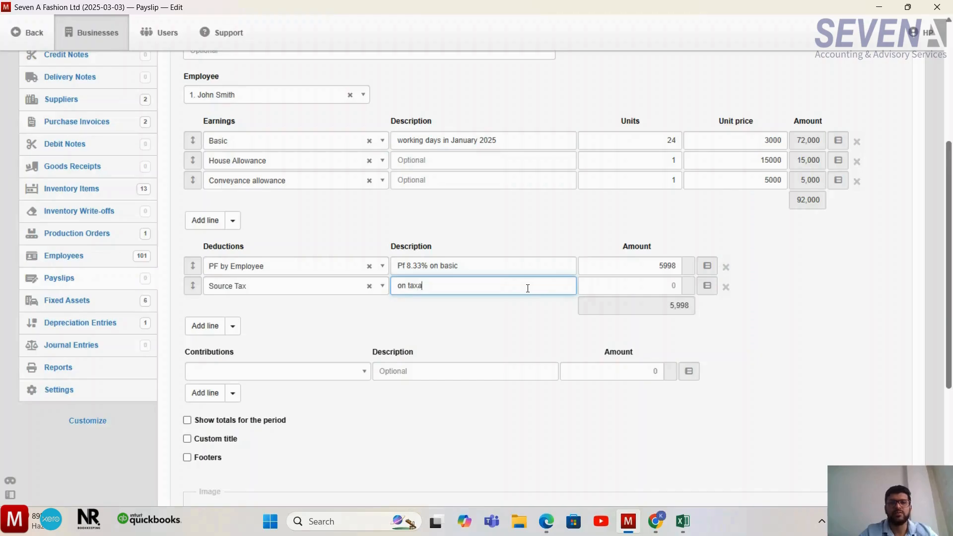
type("ble income")
left_click(653, 287)
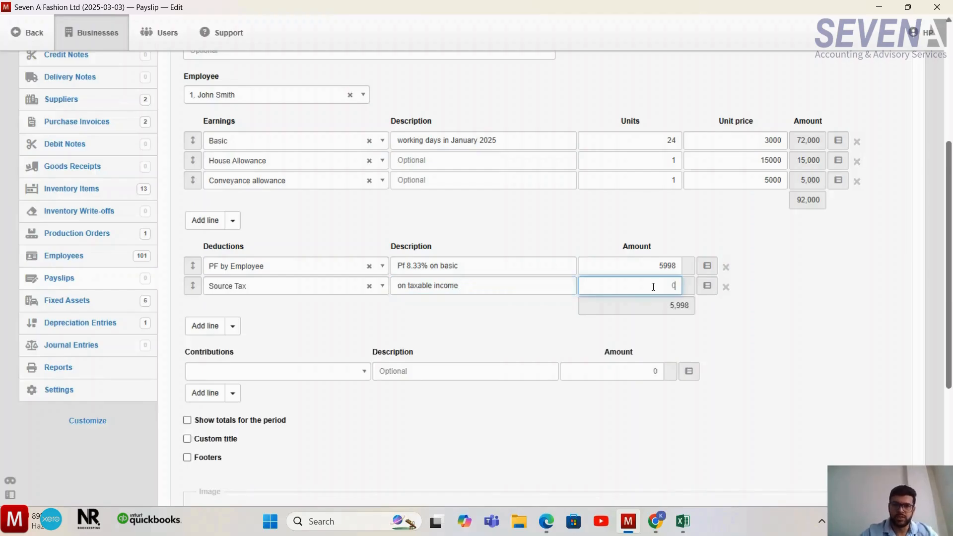
type("1000")
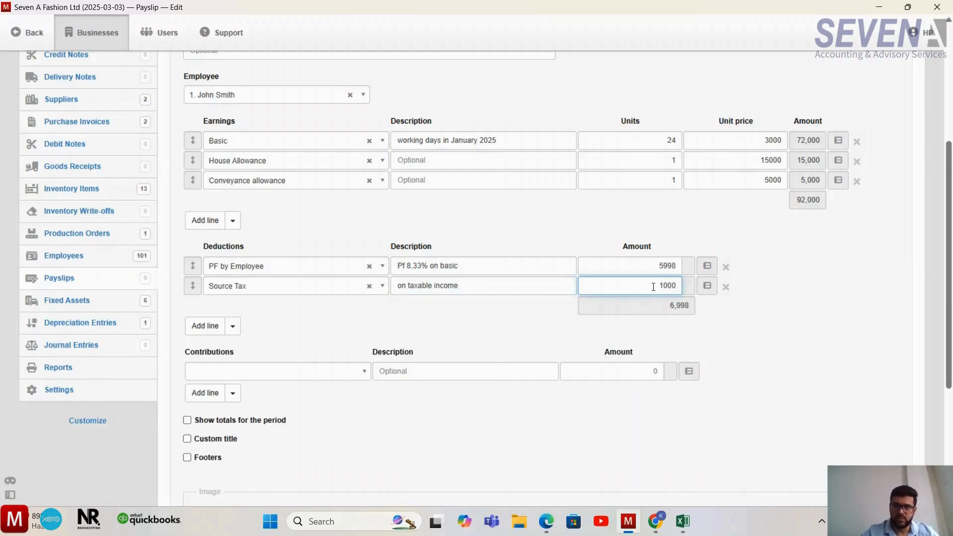
left_click(535, 332)
- Choose PF by Employer as the payslip's contribution
scroll(535, 333, "down", 1)
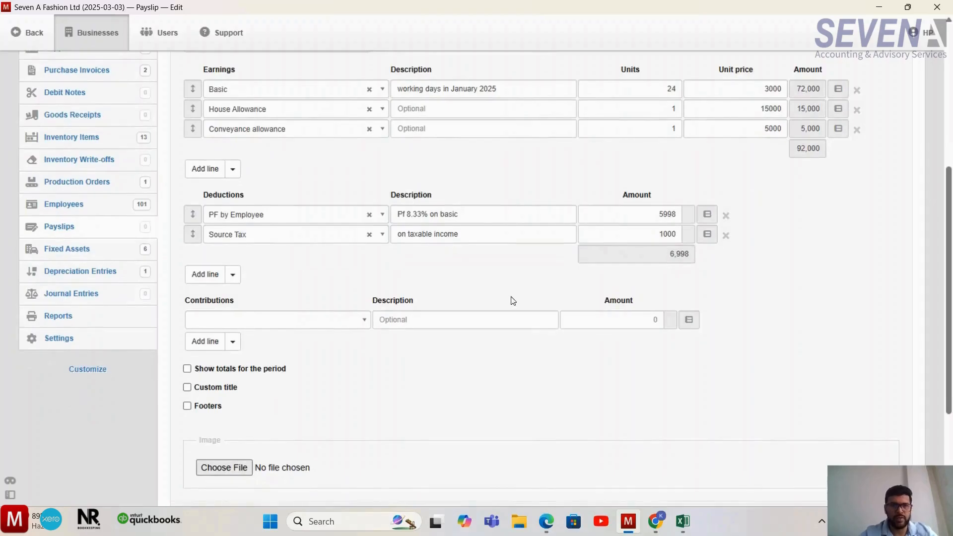
scroll(513, 301, "down", 1)
left_click(368, 302)
left_click(370, 301)
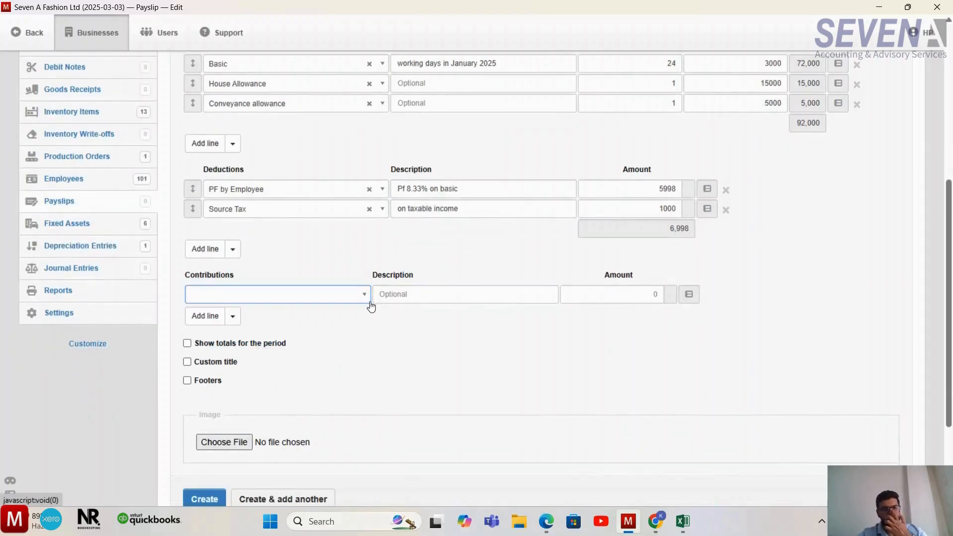
left_click(367, 300)
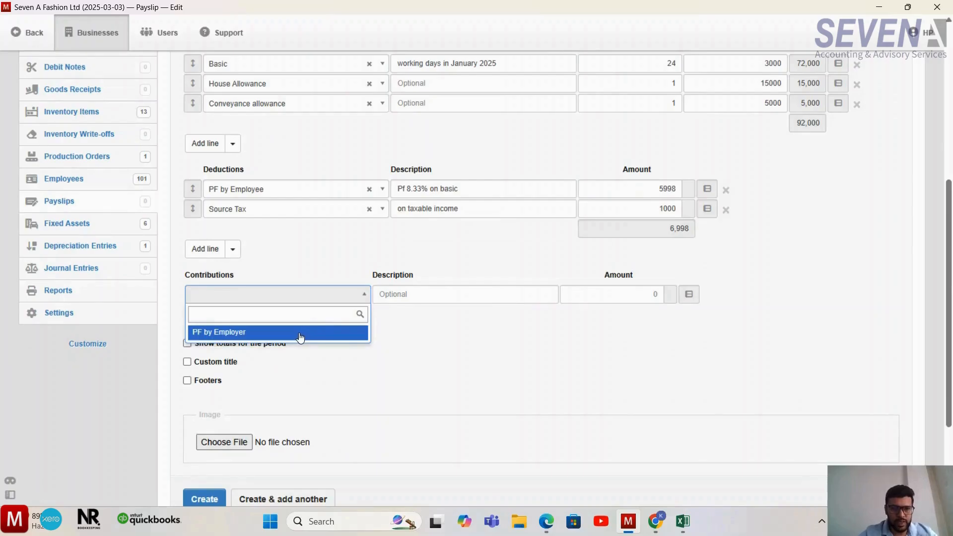
left_click(302, 334)
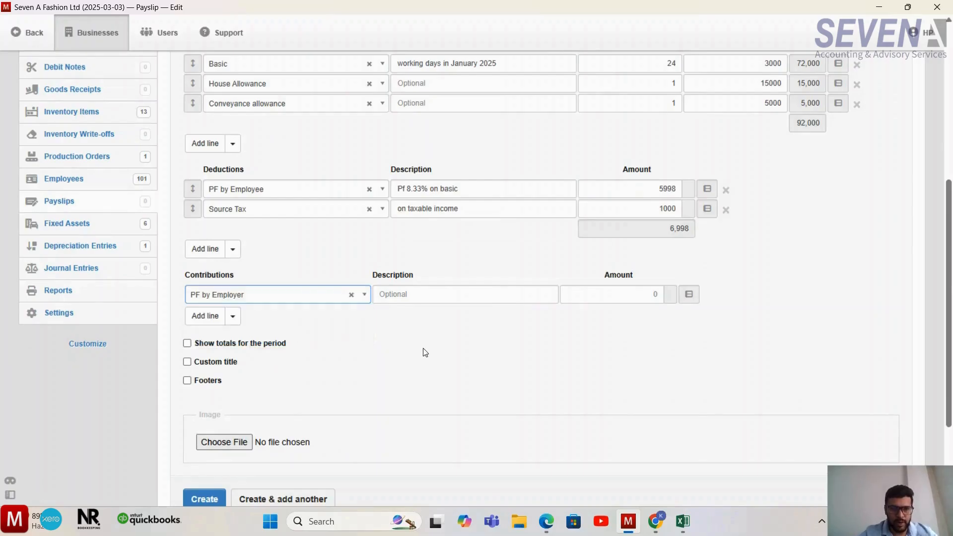
- Copy the PF by Employee description "Pf 8.33% on basic" into the description of the PF by Employer contribution
left_click(480, 193)
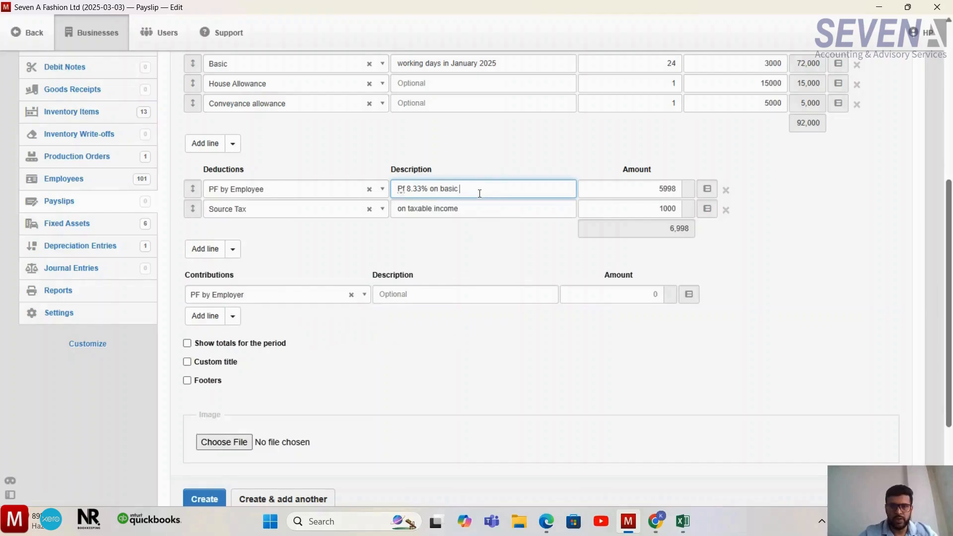
triple_click(480, 194)
key("ctrl+c")
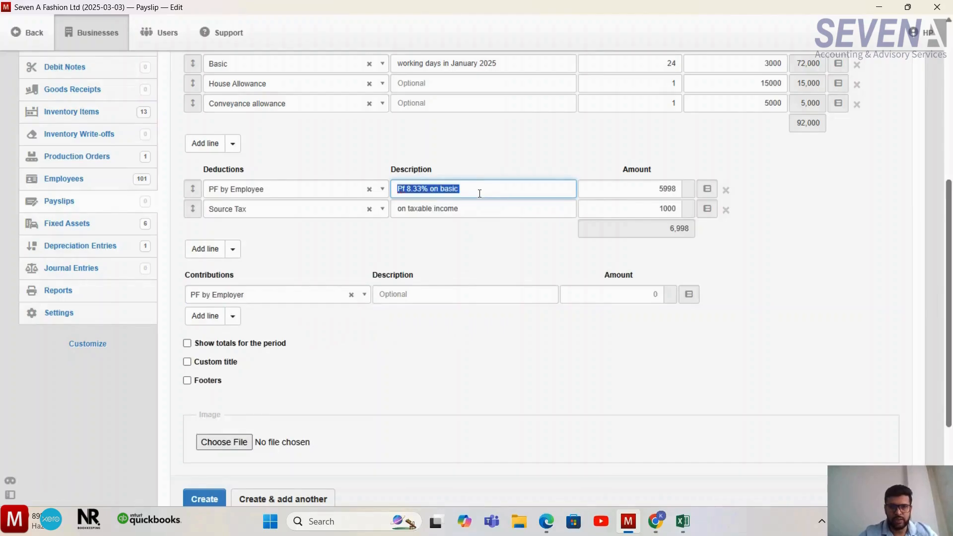
left_click(412, 295)
key("ctrl+v")
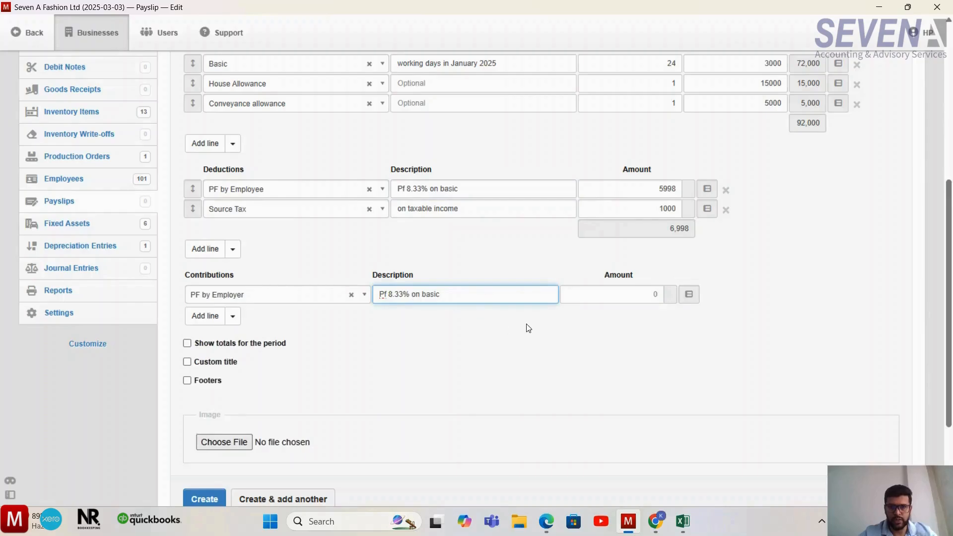
- Set the amount of the PF by Employer contribution to 5998
left_click(618, 292)
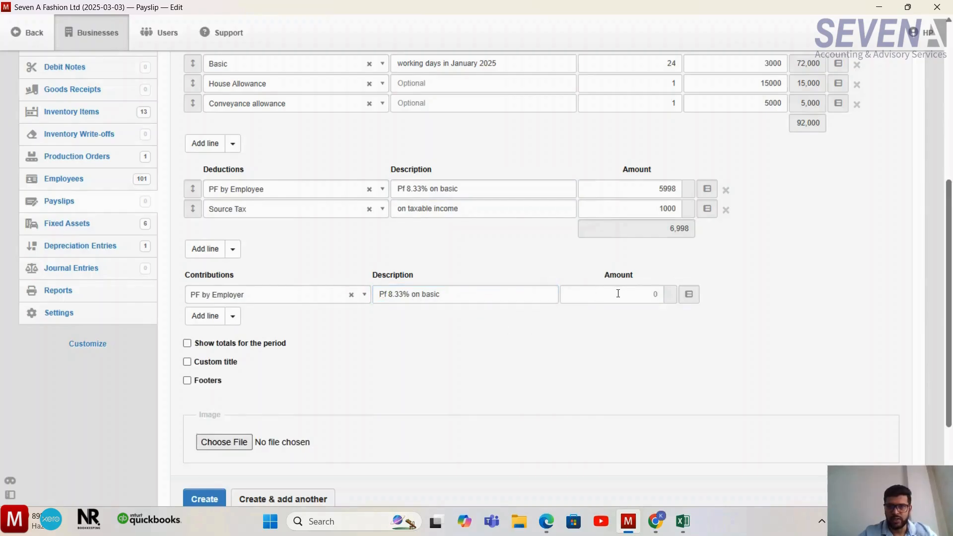
left_click(618, 293)
type("5")
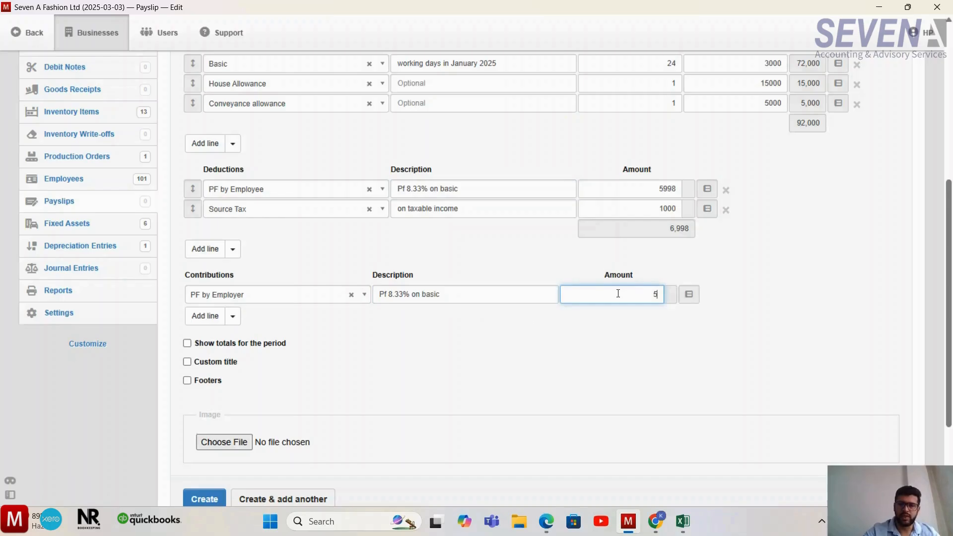
type("998")
left_click(526, 396)
- Create the payslip from the completed form
scroll(526, 396, "down", 1)
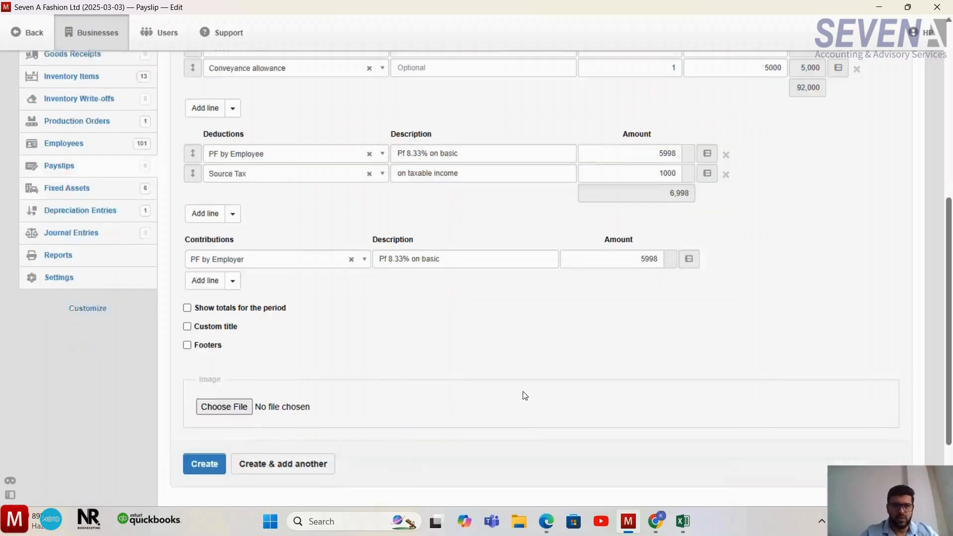
scroll(526, 395, "down", 1)
left_click(208, 435)
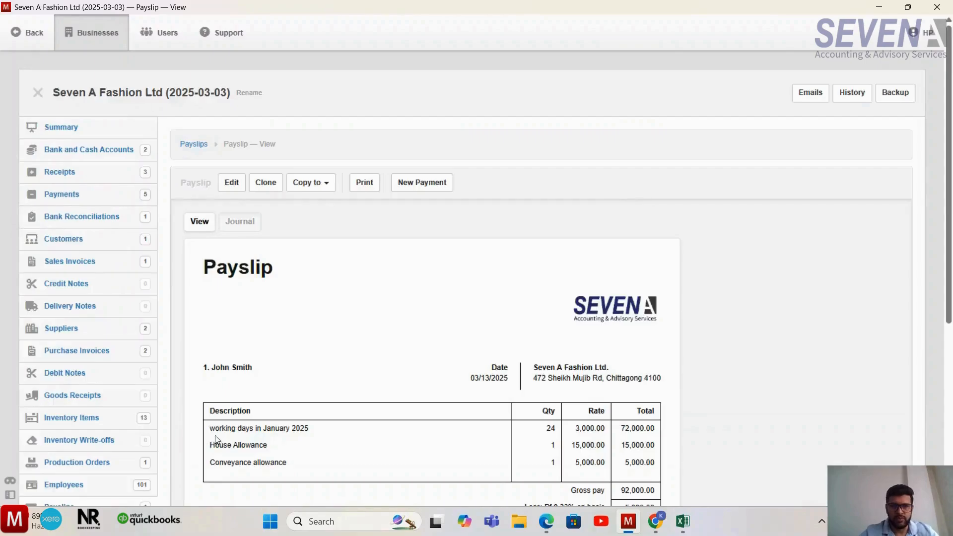
- Review the finished payslip's basic rate, PF deduction, net pay and employer PF contribution
scroll(421, 389, "down", 5)
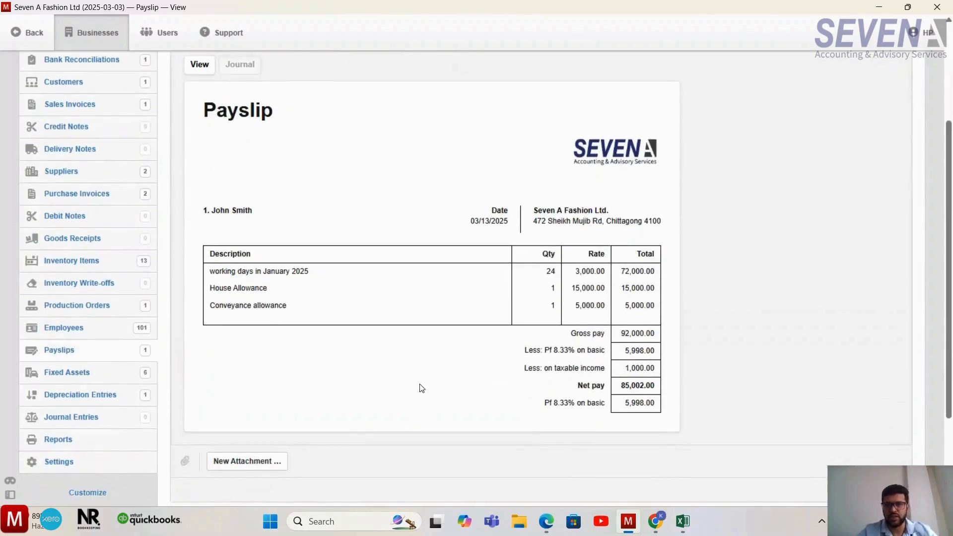
scroll(421, 388, "down", 1)
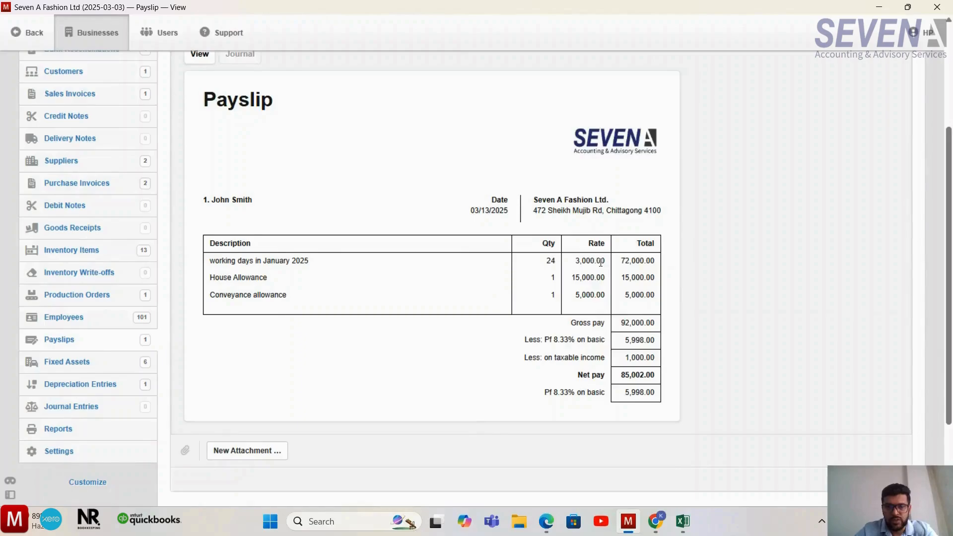
left_click_drag(600, 261, 576, 263)
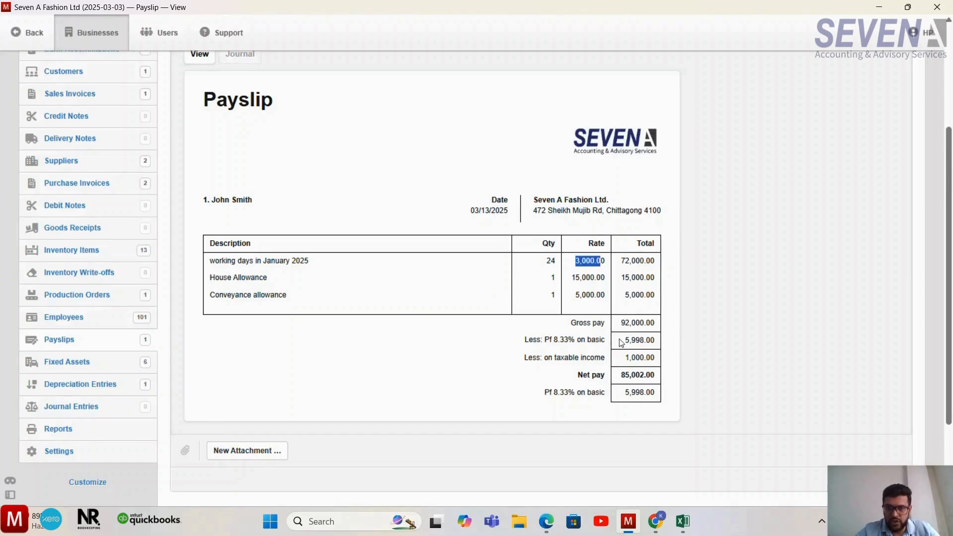
left_click_drag(618, 342, 659, 344)
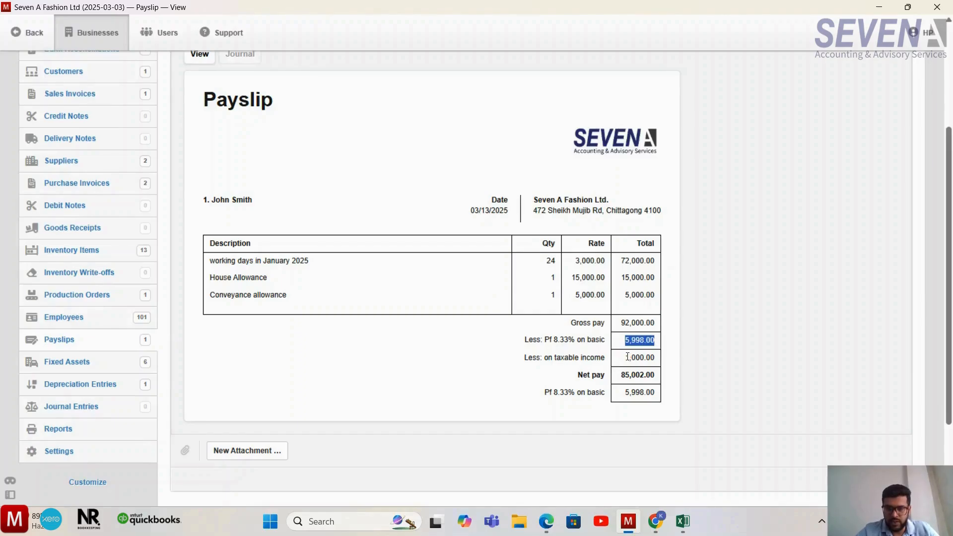
left_click_drag(627, 358, 623, 380)
left_click(653, 374)
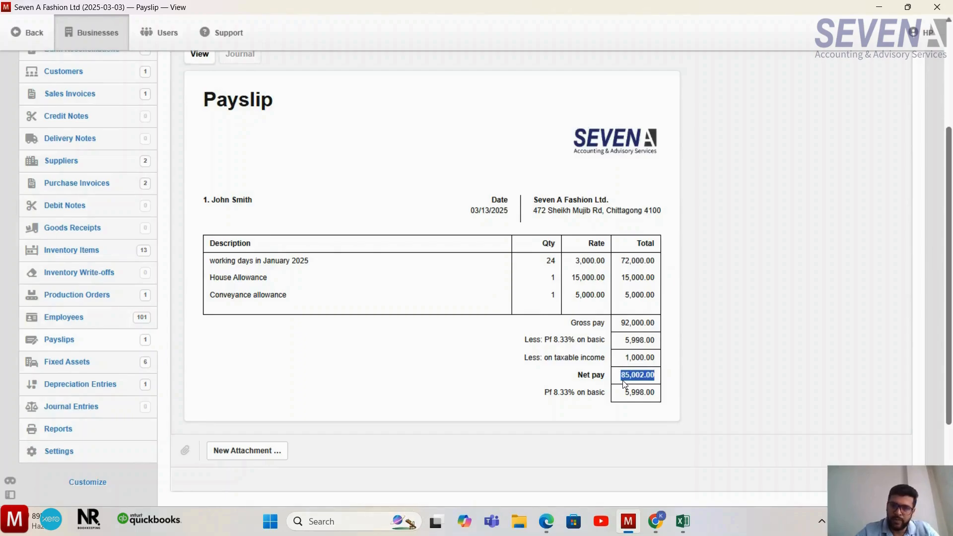
left_click_drag(654, 394, 628, 403)
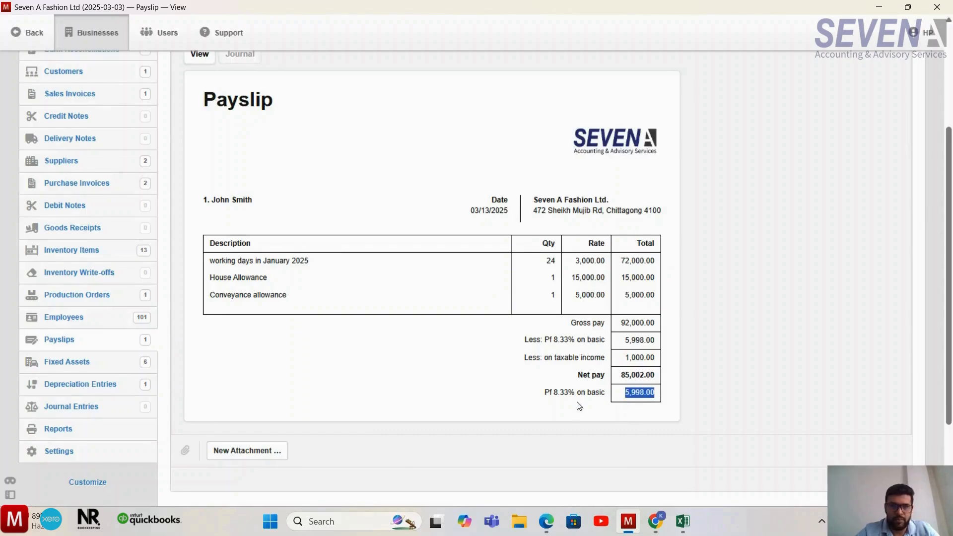
scroll(393, 396, "up", 1)
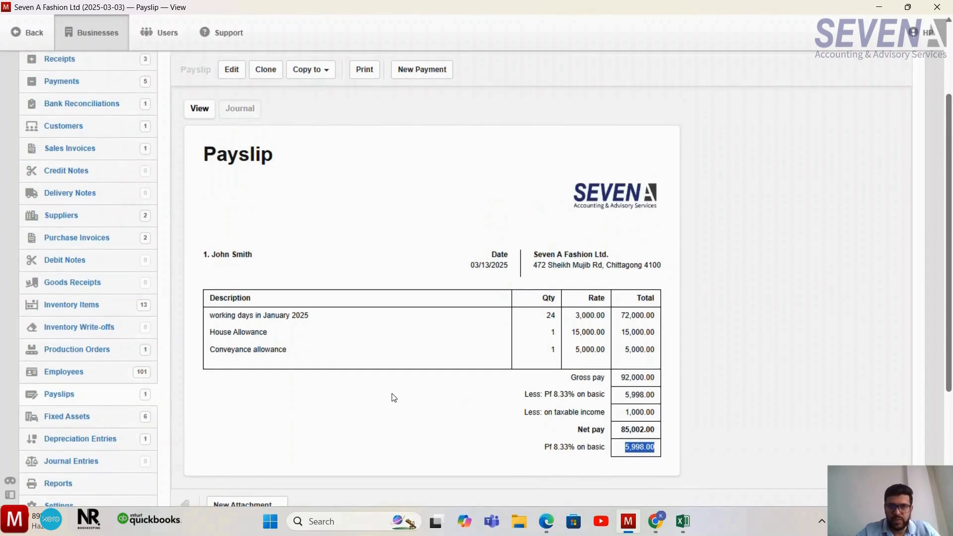
scroll(321, 251, "up", 2)
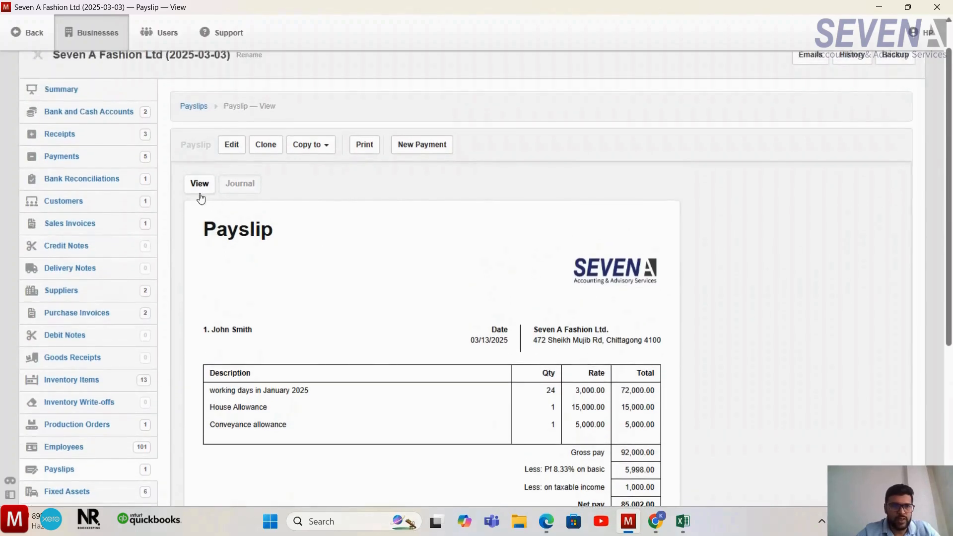
- Open the business summary and examine the Salary and Wages amount under manufacturing expenses
left_click(58, 90)
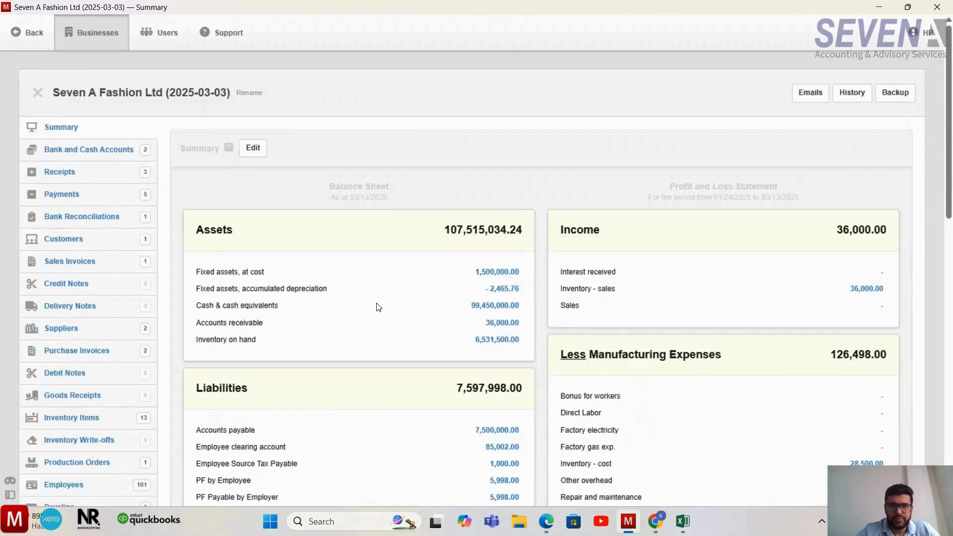
scroll(377, 306, "down", 4)
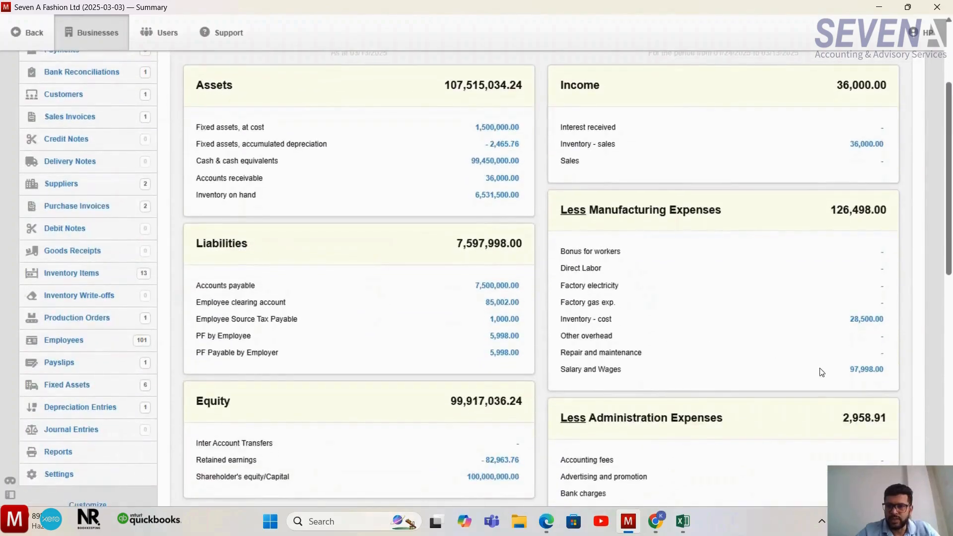
left_click_drag(888, 371, 850, 375)
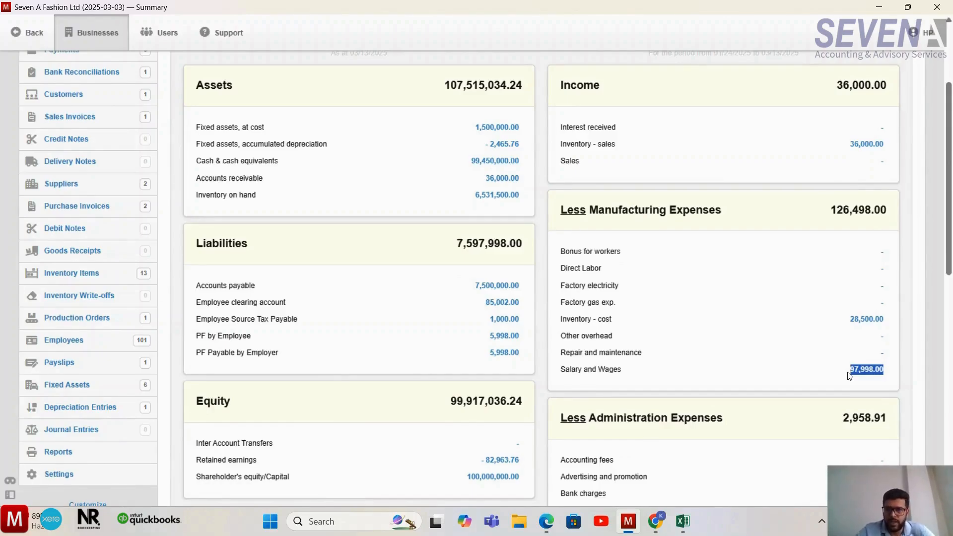
scroll(850, 376, "down", 1)
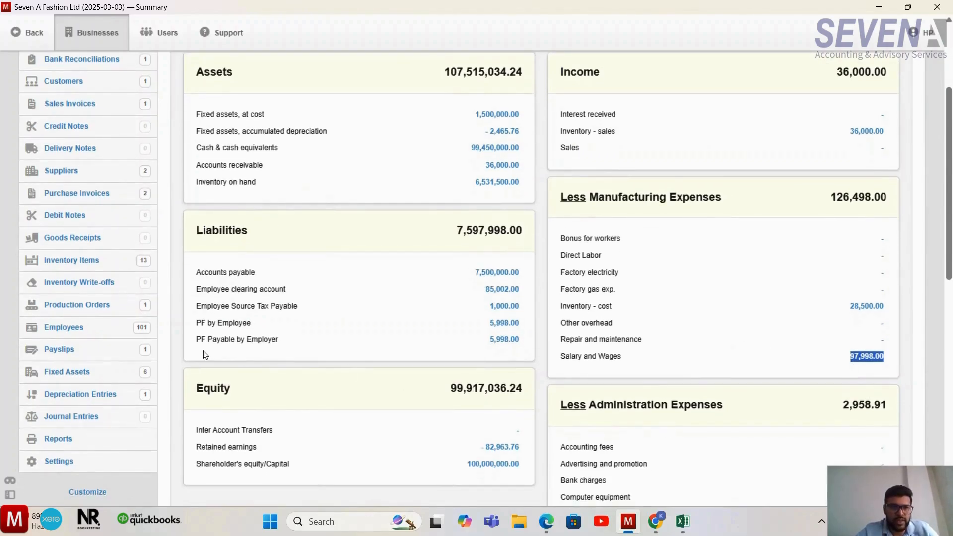
- Reopen the employee's payslip from the payslip list and examine its gross pay and employer PF contribution
left_click(108, 359)
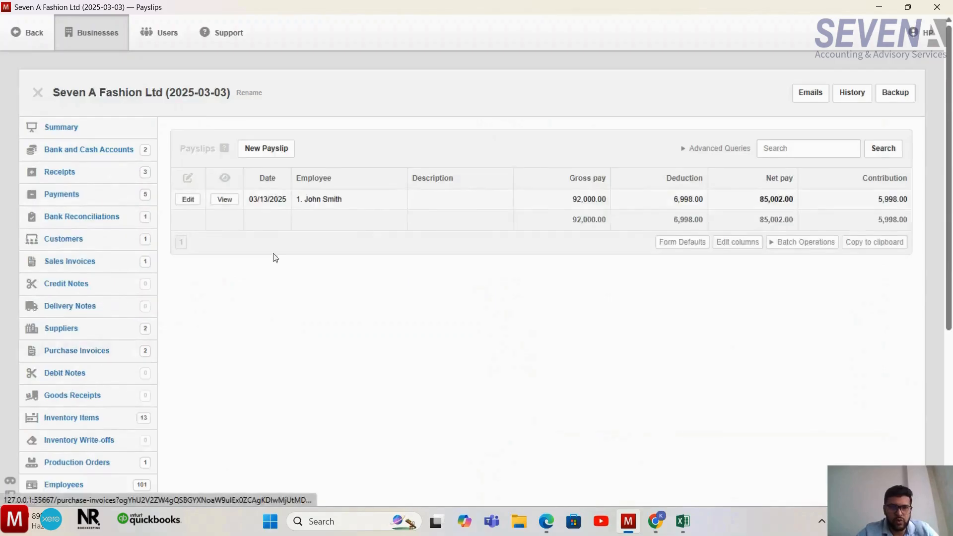
left_click(224, 200)
scroll(530, 334, "down", 3)
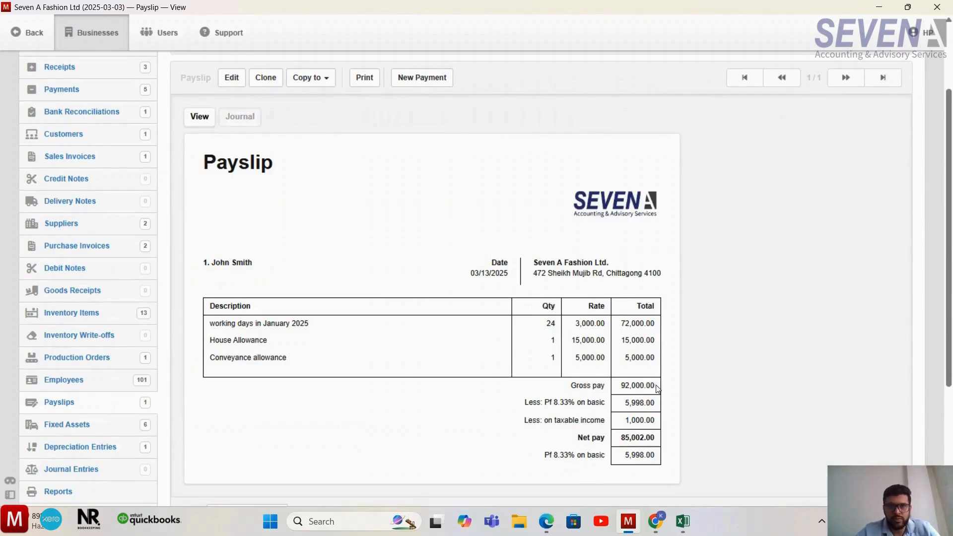
left_click_drag(655, 389, 615, 391)
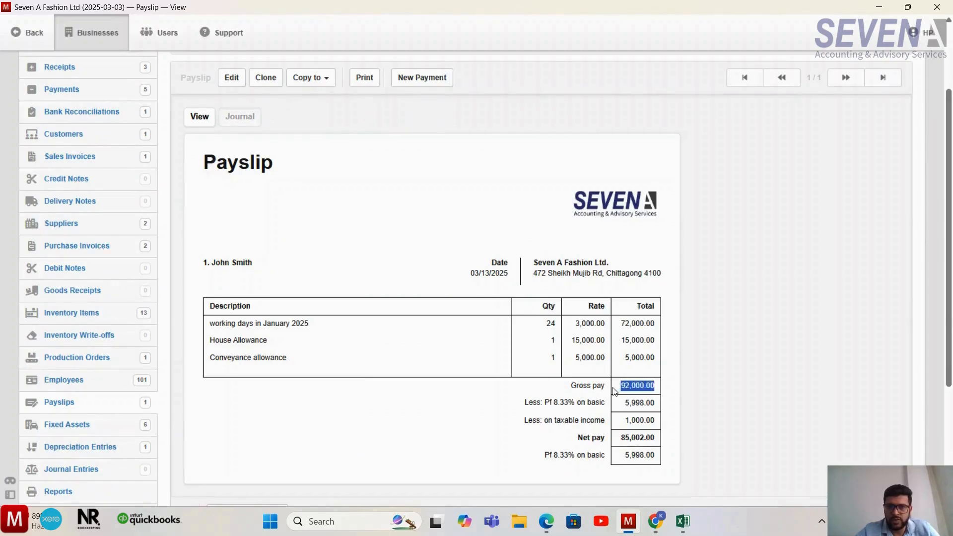
left_click_drag(658, 459, 625, 467)
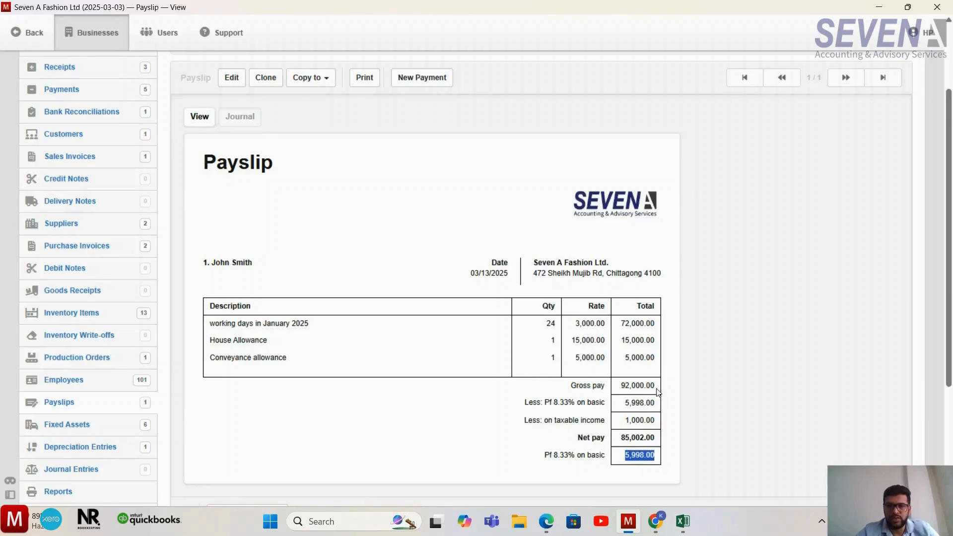
scroll(156, 194, "up", 3)
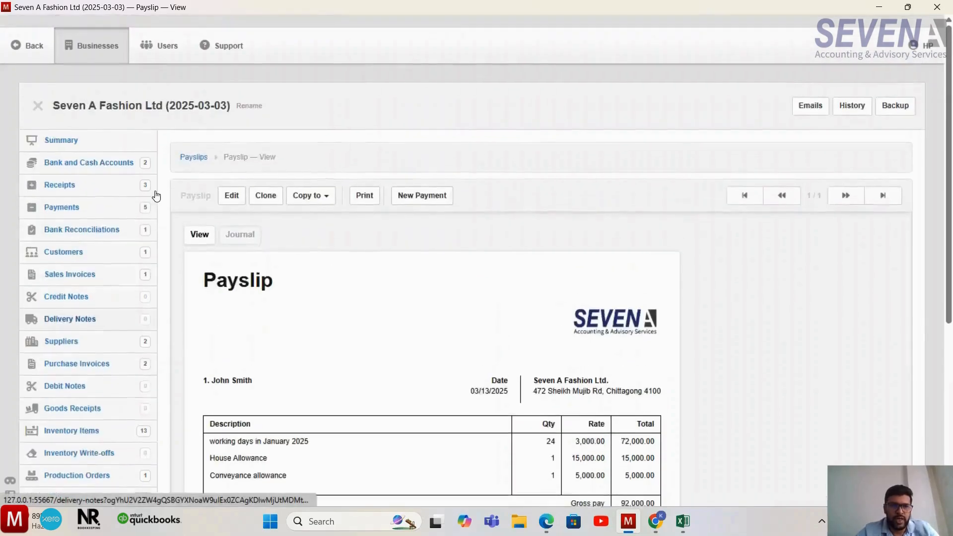
- Return to the business summary and compare the Salary and Wages expense with the liabilities section
left_click(73, 127)
scroll(852, 357, "down", 3)
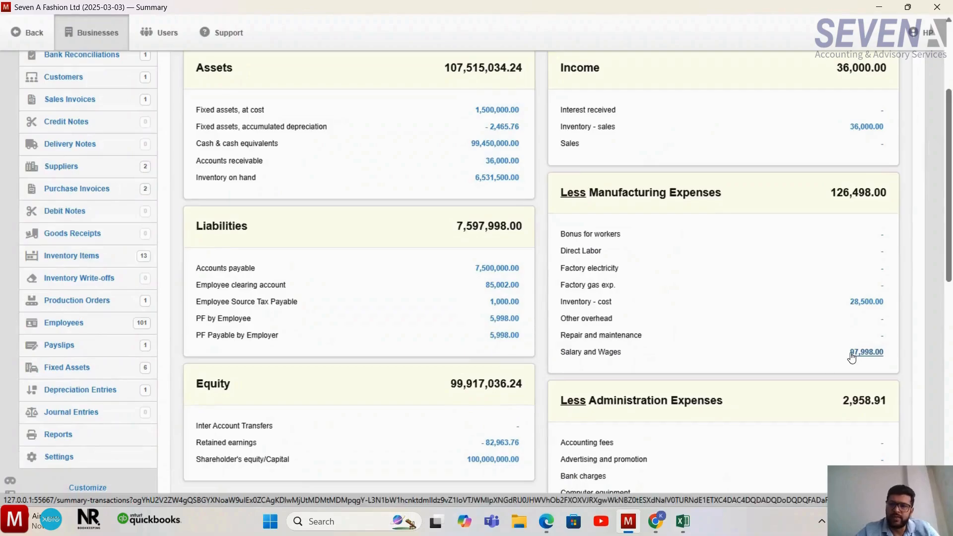
scroll(716, 307, "up", 1)
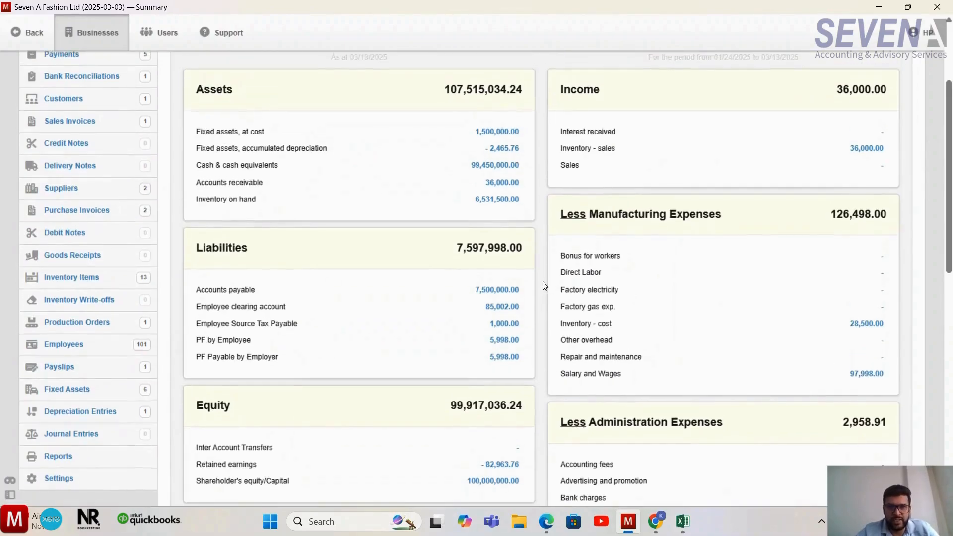
scroll(542, 281, "up", 2)
scroll(645, 381, "down", 3)
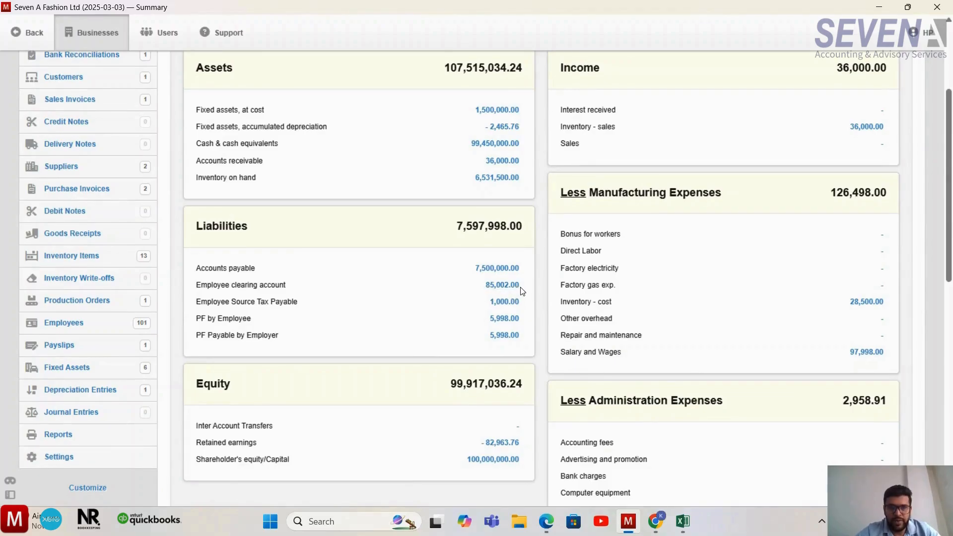
- Examine the employee clearing account, source tax payable, PF by Employee and PF Payable by Employer balances under liabilities
left_click_drag(522, 292, 487, 293)
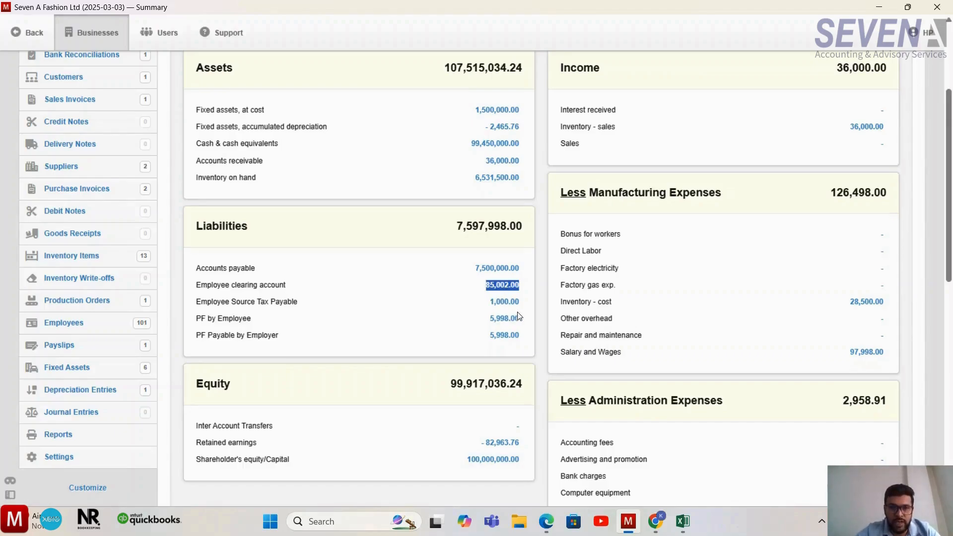
left_click_drag(523, 304, 488, 310)
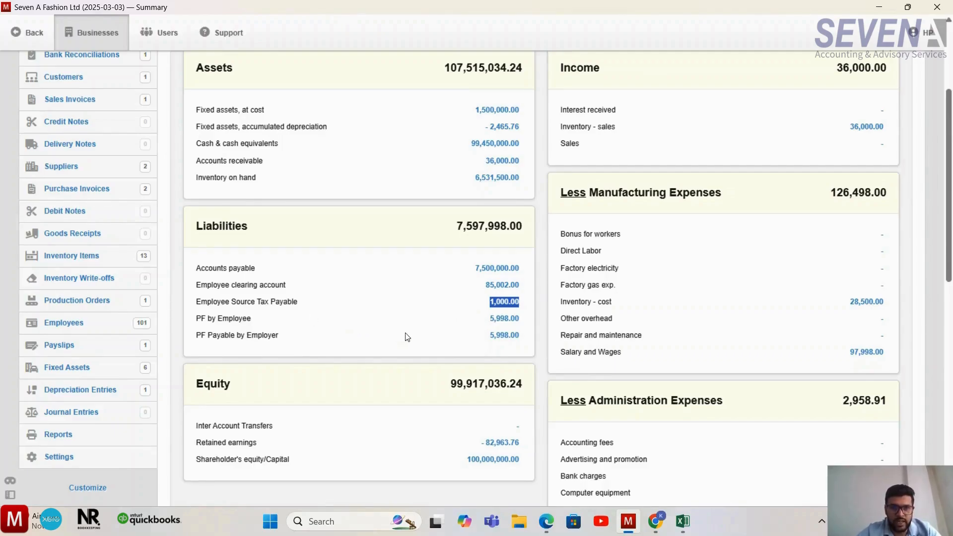
left_click_drag(522, 338, 487, 323)
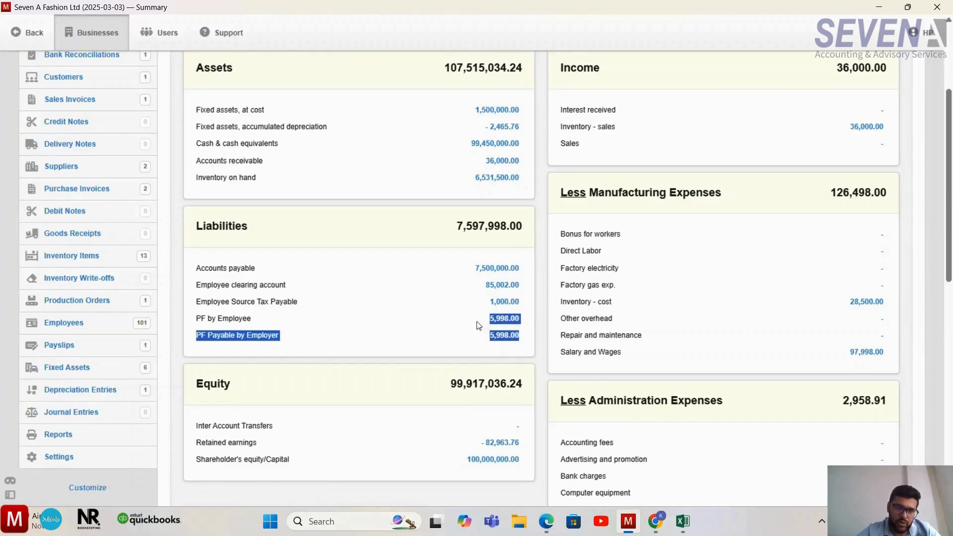
left_click(479, 325)
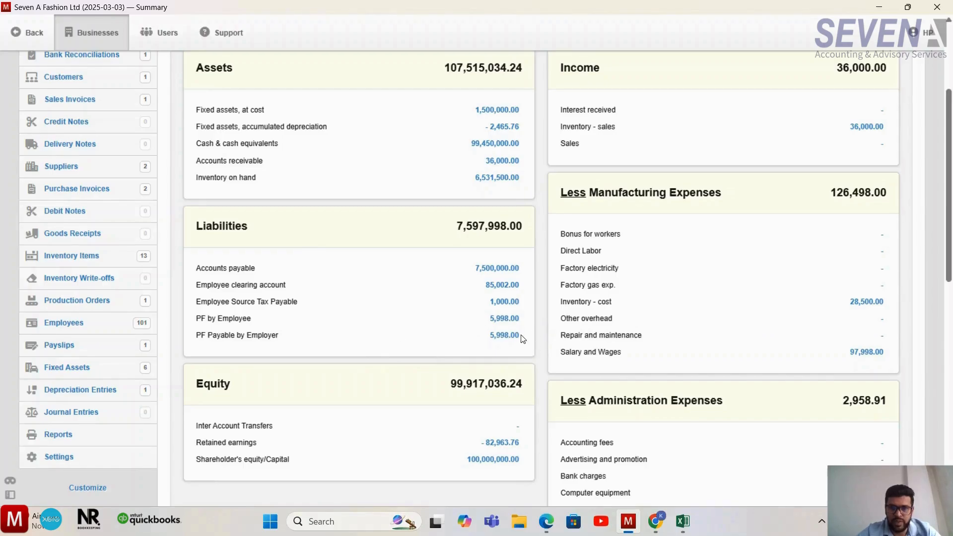
left_click_drag(522, 338, 488, 340)
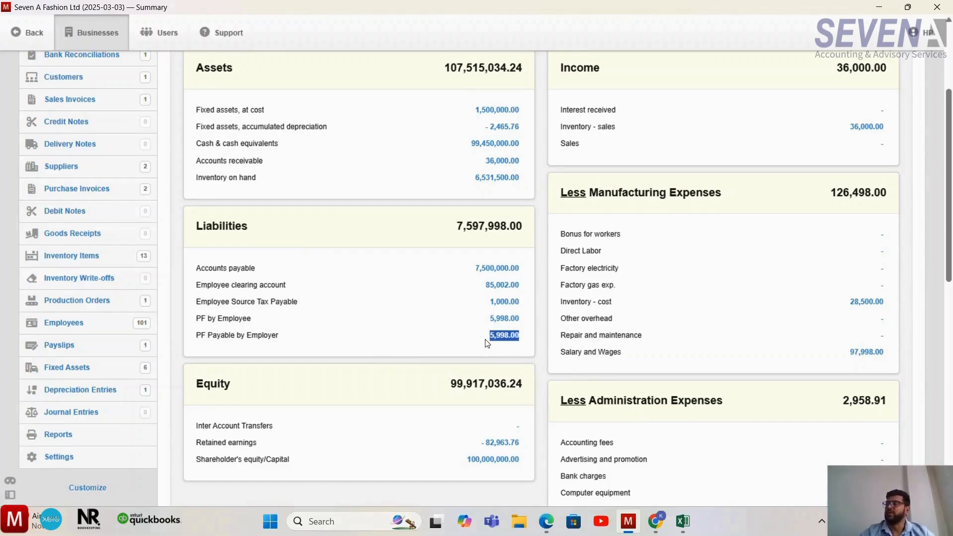
scroll(419, 382, "up", 1)
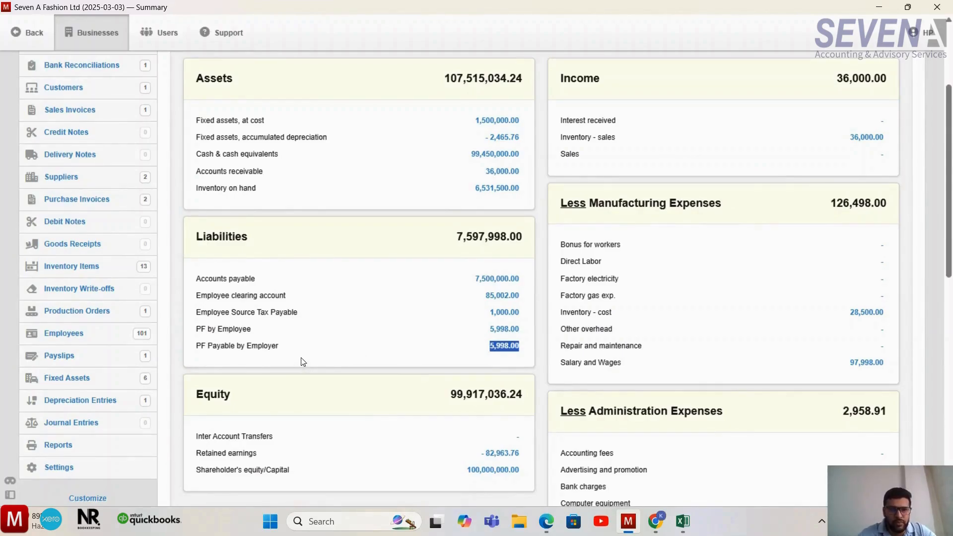
left_click(389, 343)
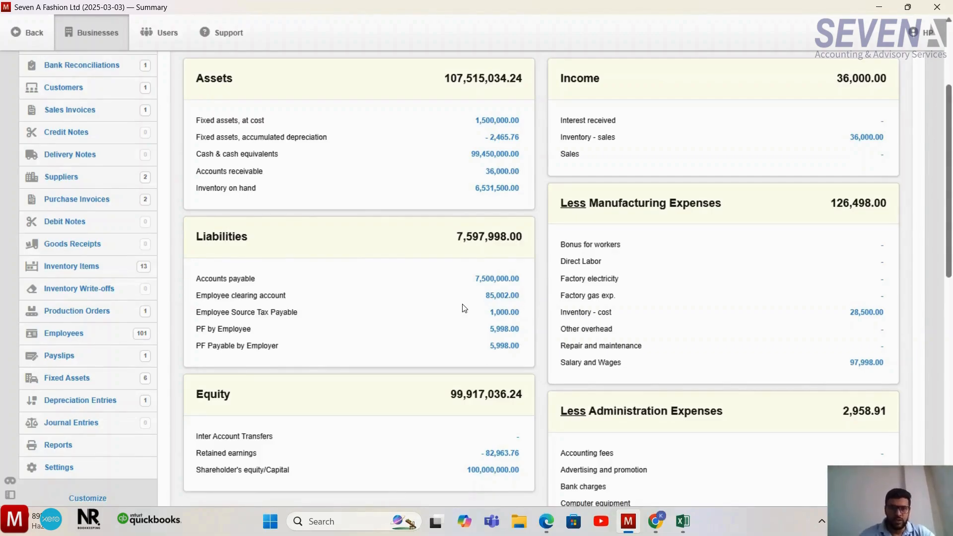
- Reopen the employee's payslip, review its earnings, deductions, net pay and employer PF contribution, and return to the business summary
left_click(107, 357)
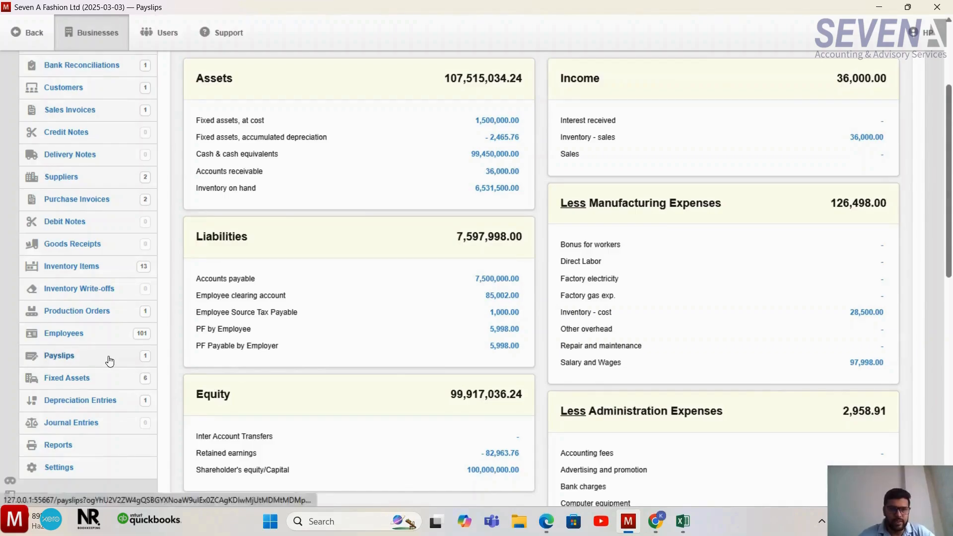
left_click(232, 203)
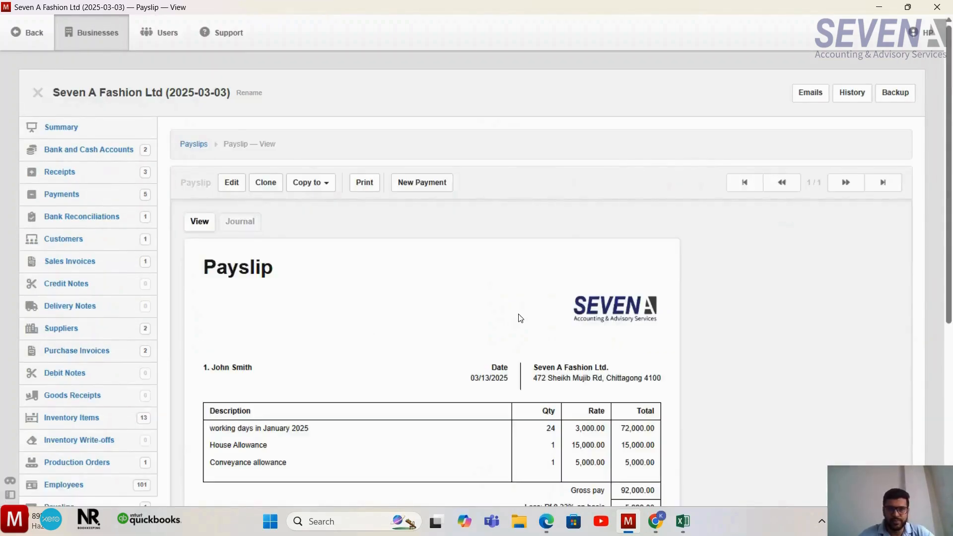
scroll(519, 318, "down", 3)
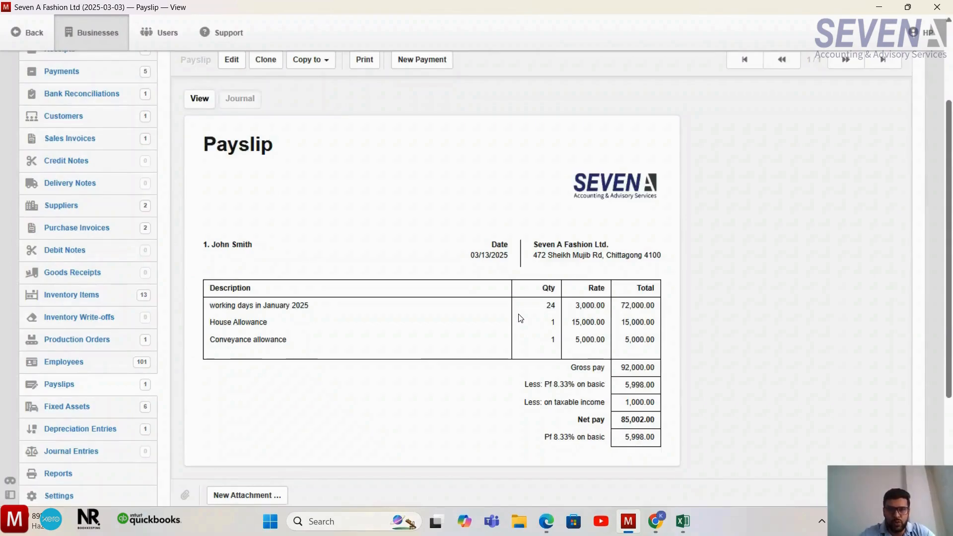
scroll(520, 318, "down", 1)
scroll(520, 318, "up", 1)
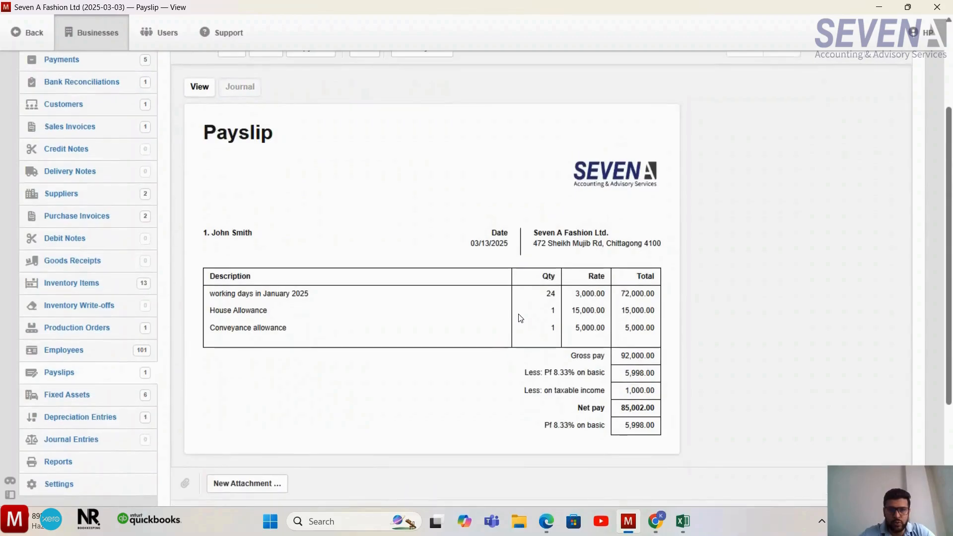
scroll(521, 318, "up", 1)
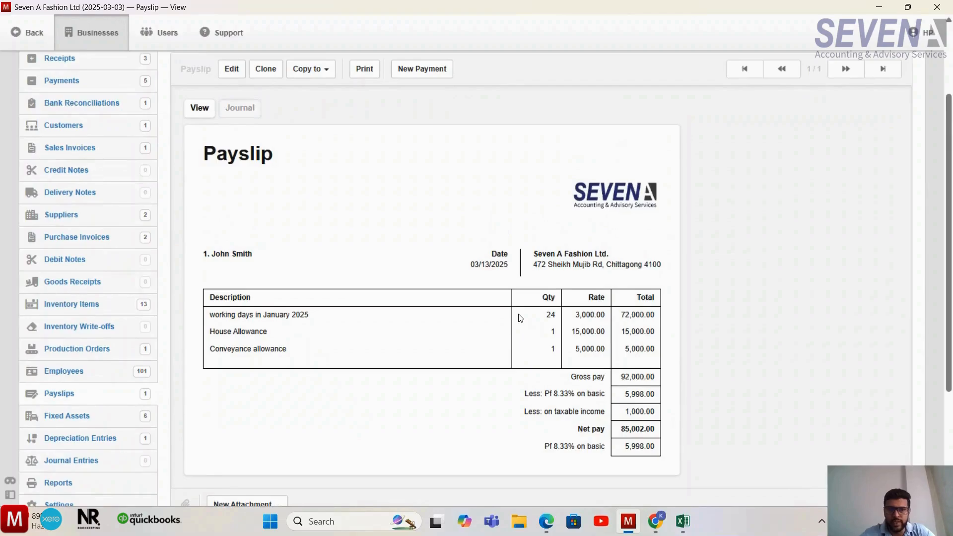
scroll(520, 318, "up", 1)
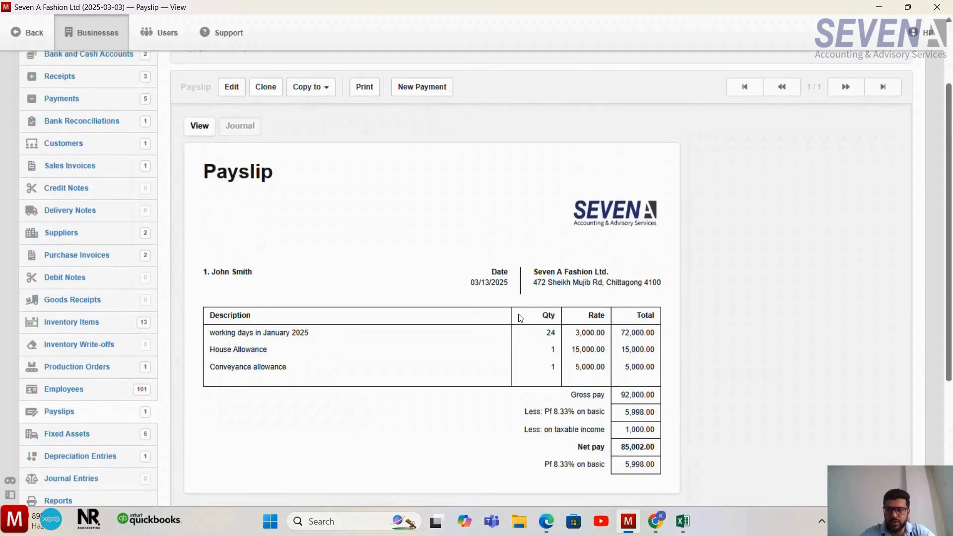
scroll(521, 318, "up", 1)
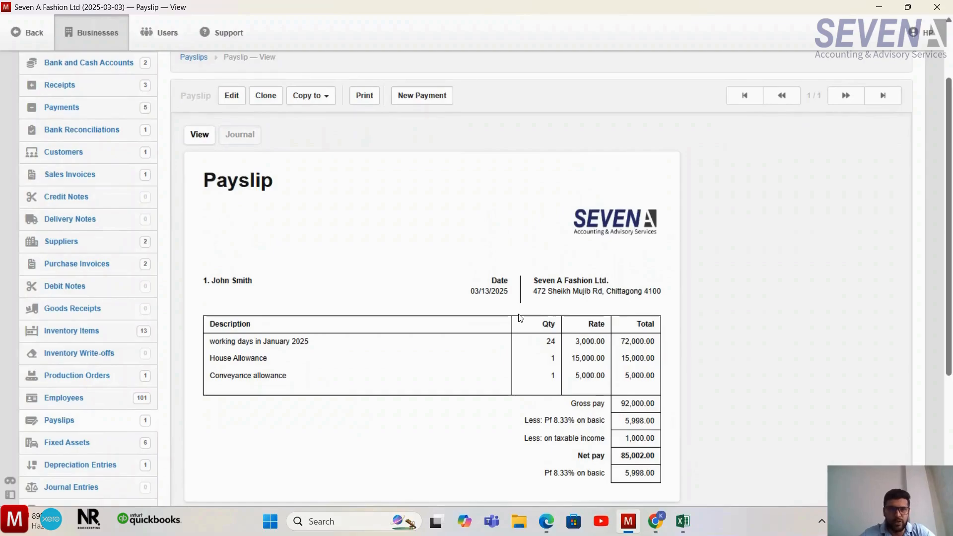
scroll(520, 318, "up", 1)
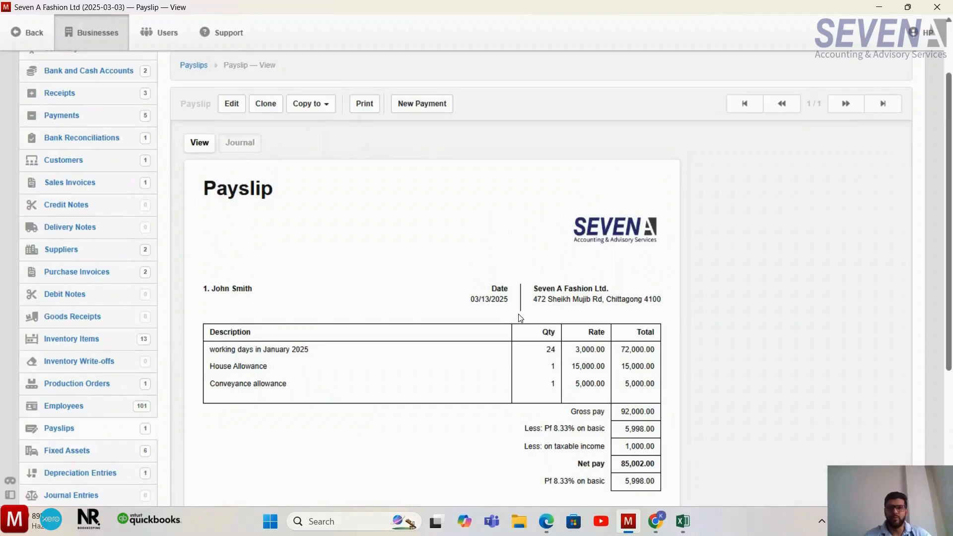
scroll(520, 318, "down", 1)
scroll(520, 317, "up", 1)
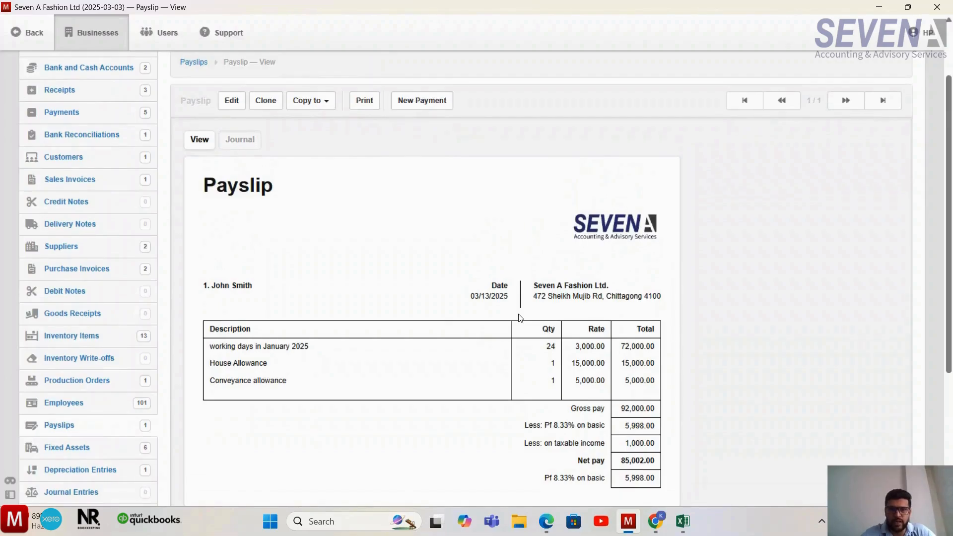
scroll(520, 318, "up", 1)
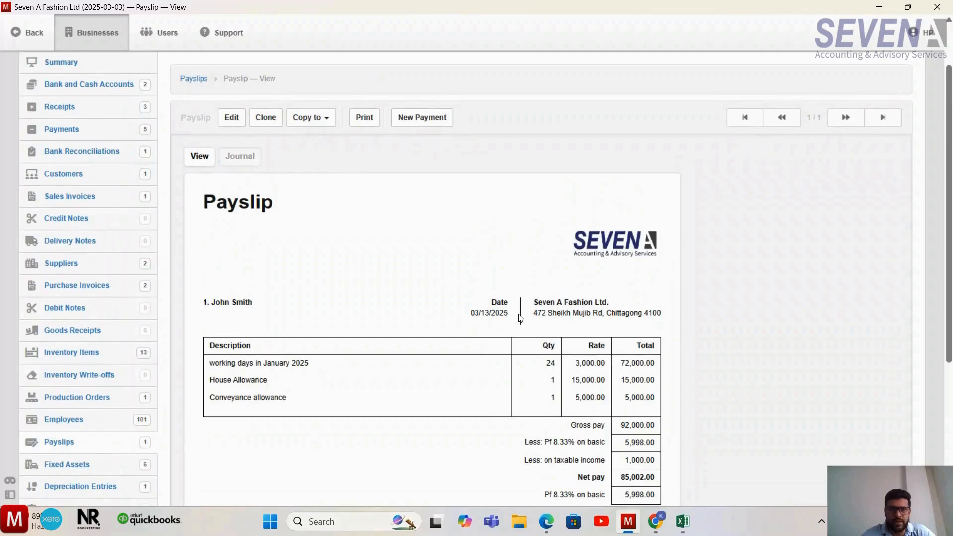
scroll(434, 316, "up", 1)
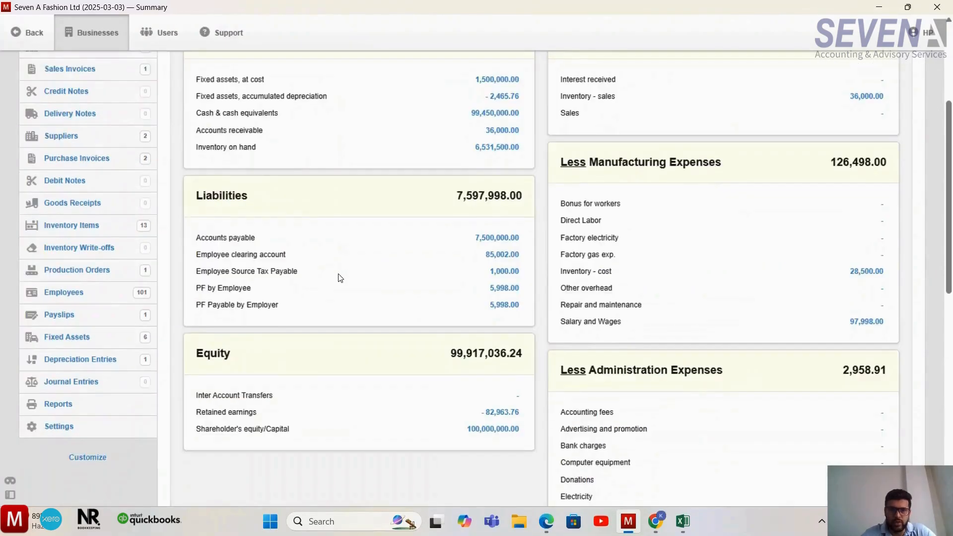
scroll(340, 278, "up", 1)
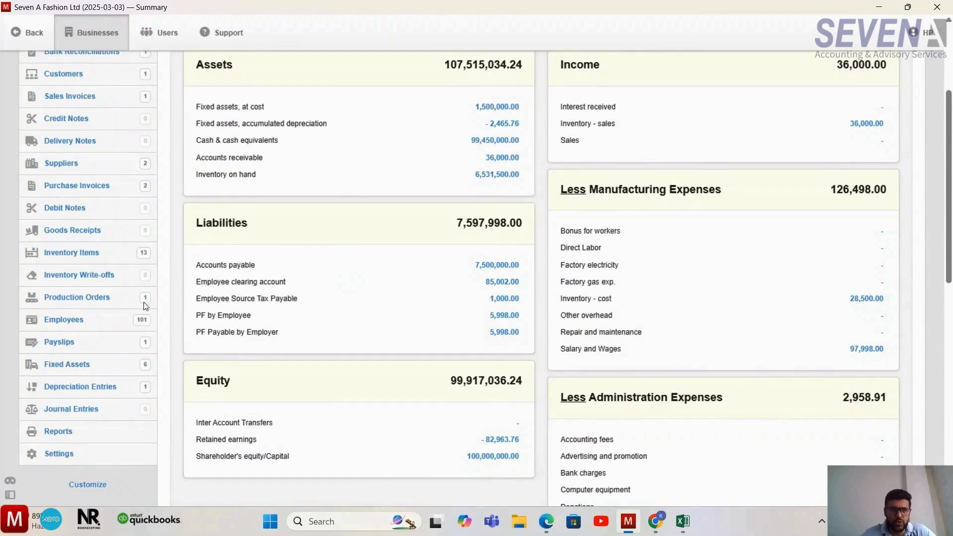
- Open the existing payslip from the payslip list and copy it to a new payslip
left_click(89, 343)
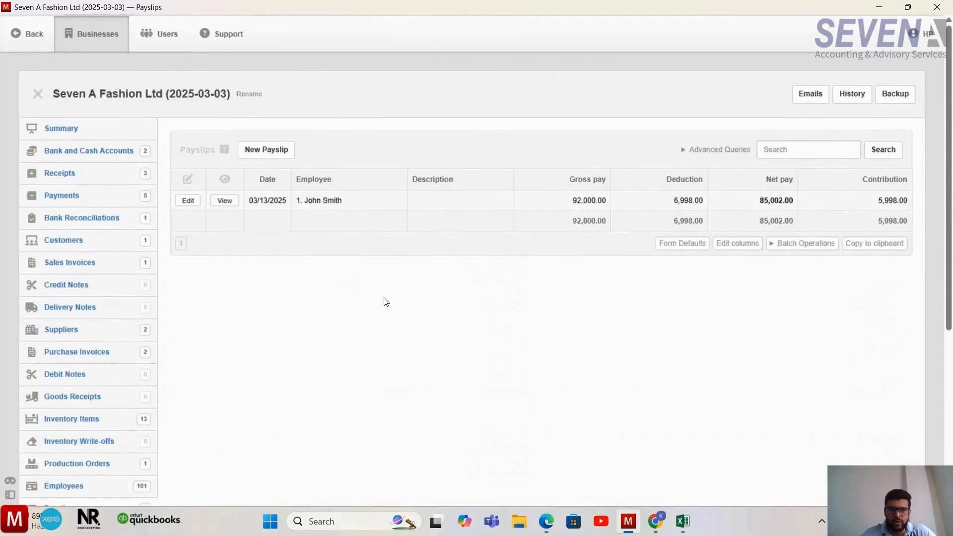
left_click(226, 199)
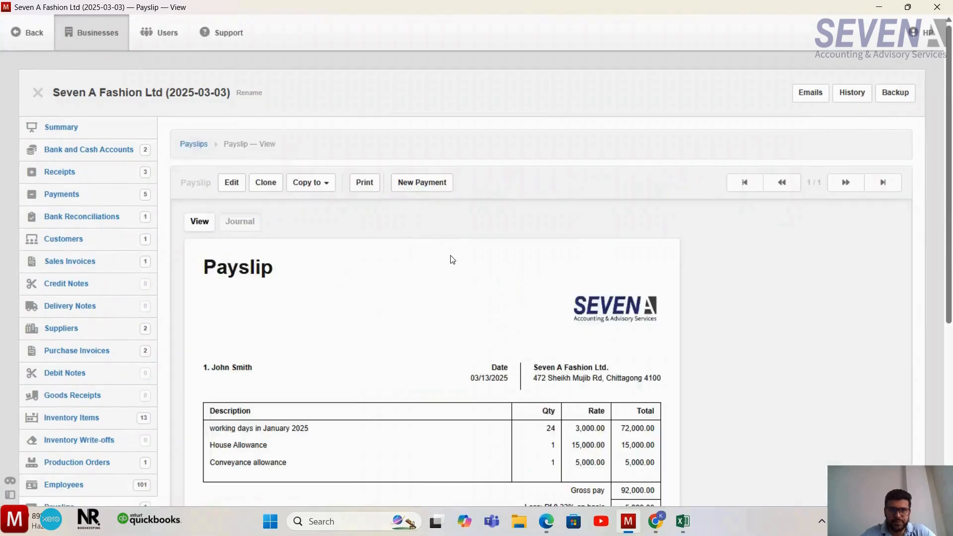
scroll(447, 255, "down", 1)
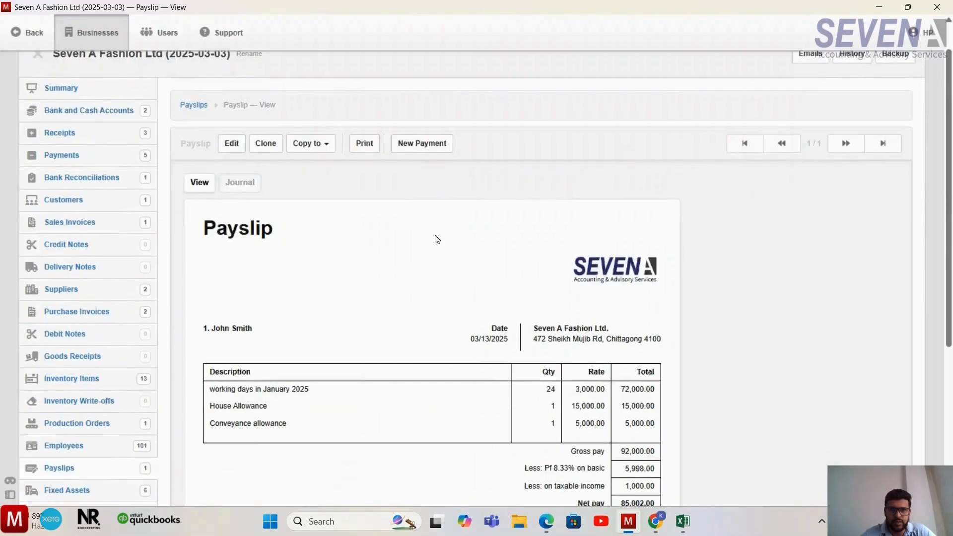
left_click(324, 149)
left_click(334, 165)
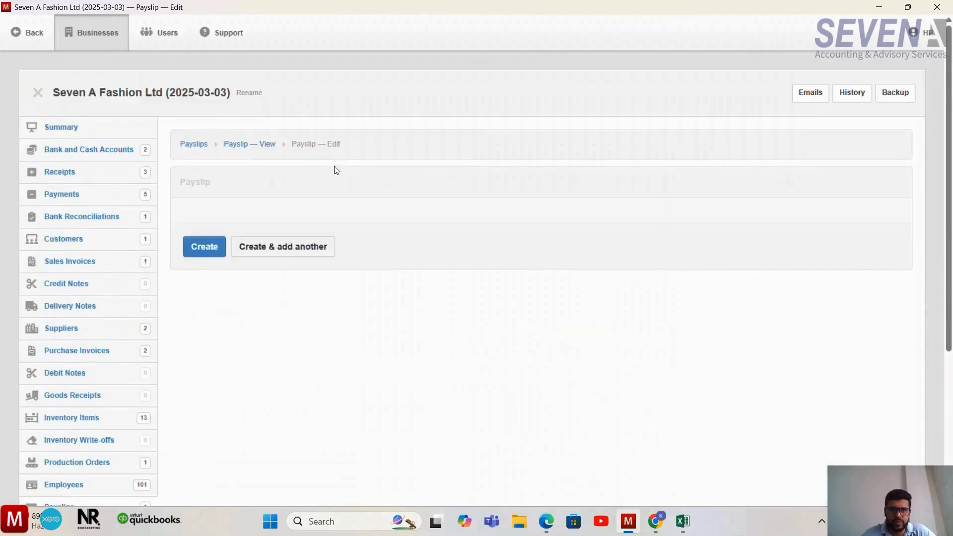
- Assign the copied payslip to the second employee in the list and create it with the same earnings, deductions and contributions
left_click(363, 324)
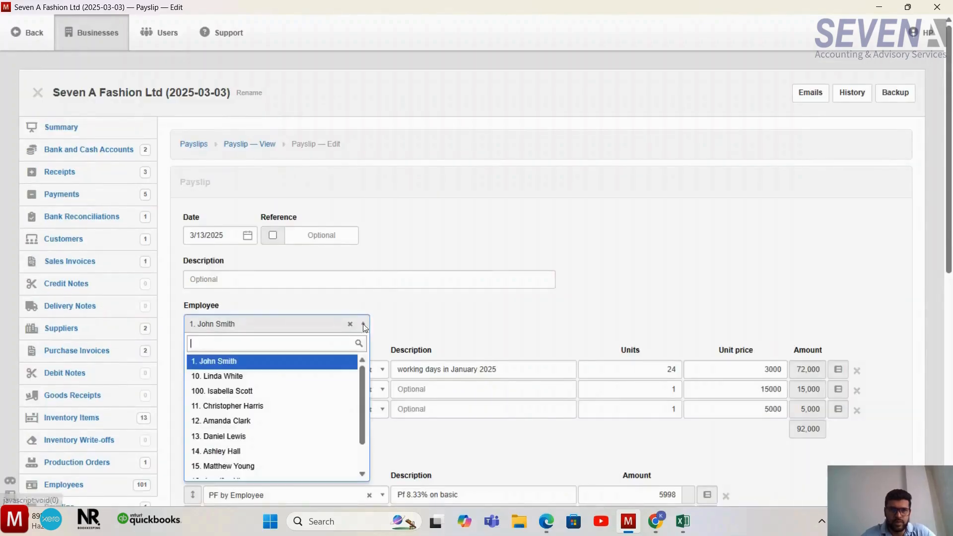
left_click(310, 381)
scroll(487, 332, "down", 4)
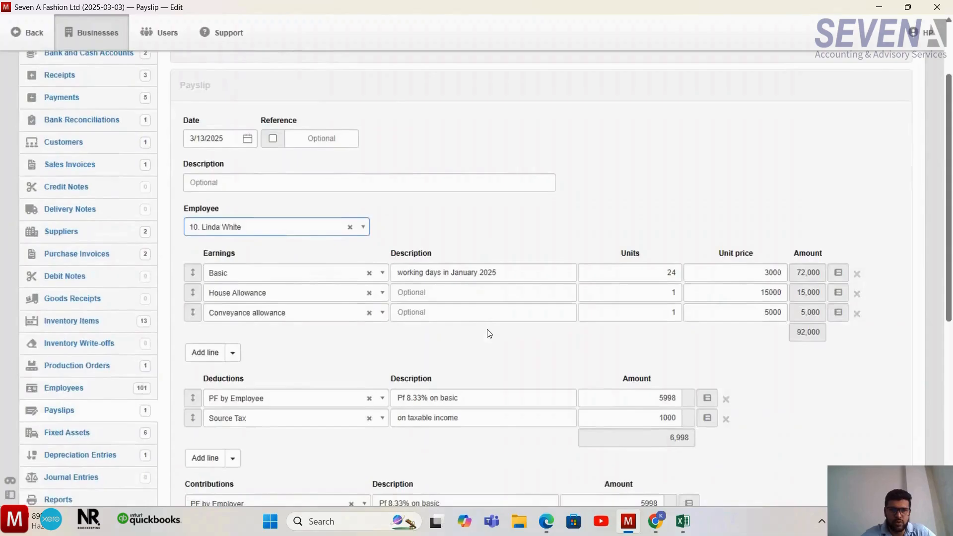
scroll(431, 413, "down", 3)
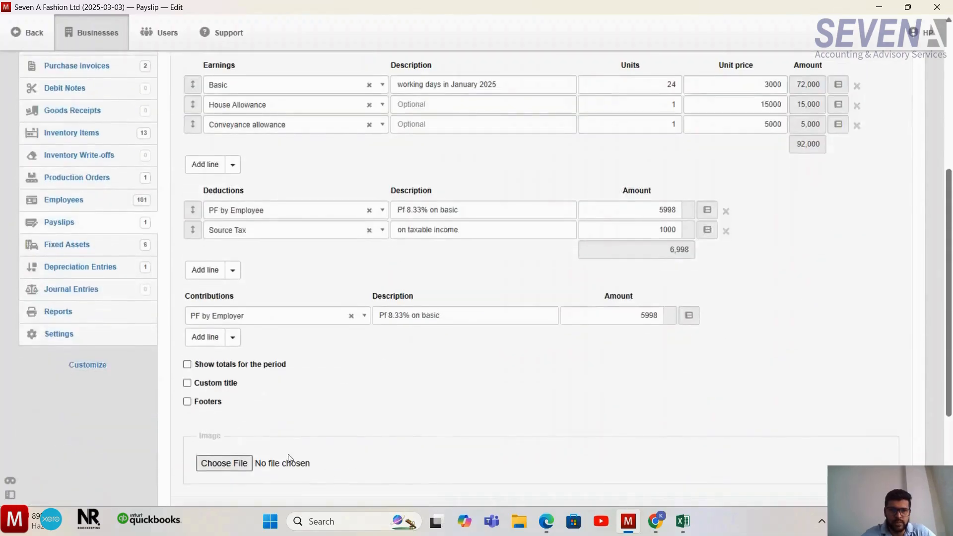
scroll(292, 446, "down", 3)
left_click(214, 412)
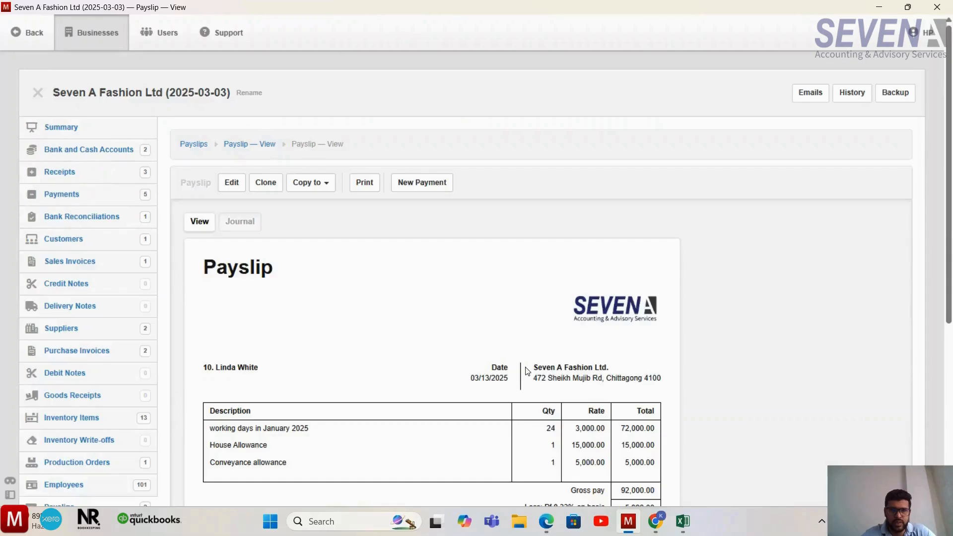
- Copy this payslip to another new payslip, assign it to the third employee in the list, and create it
left_click(311, 161)
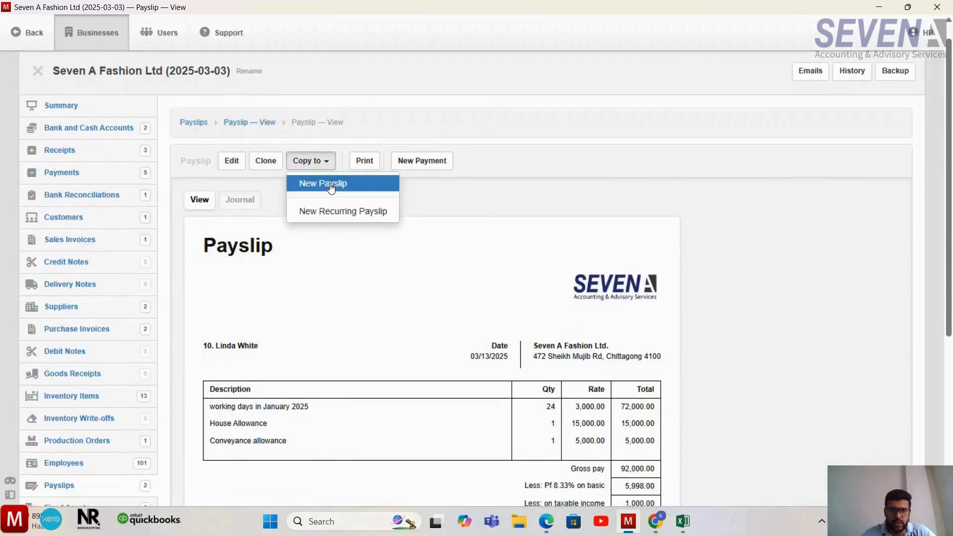
left_click(325, 182)
scroll(484, 240, "down", 2)
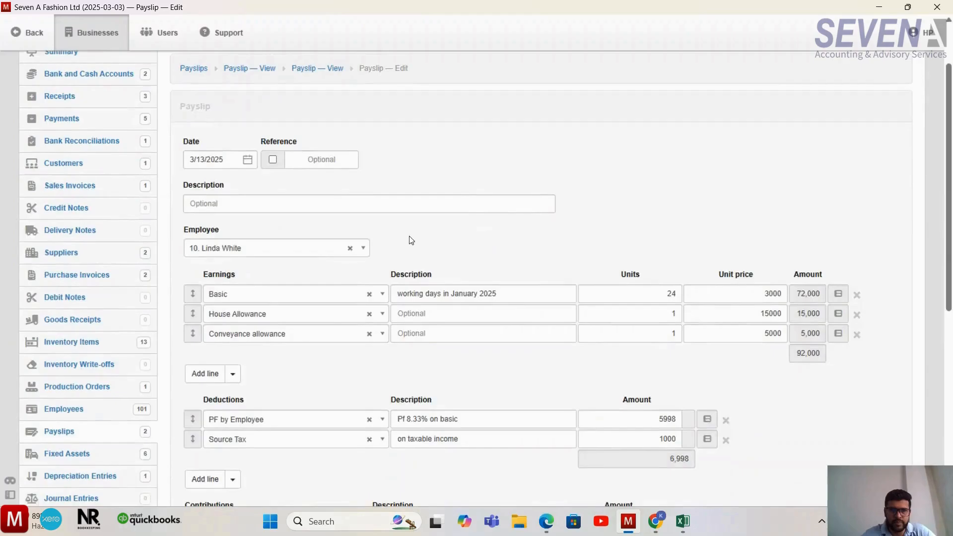
left_click(365, 247)
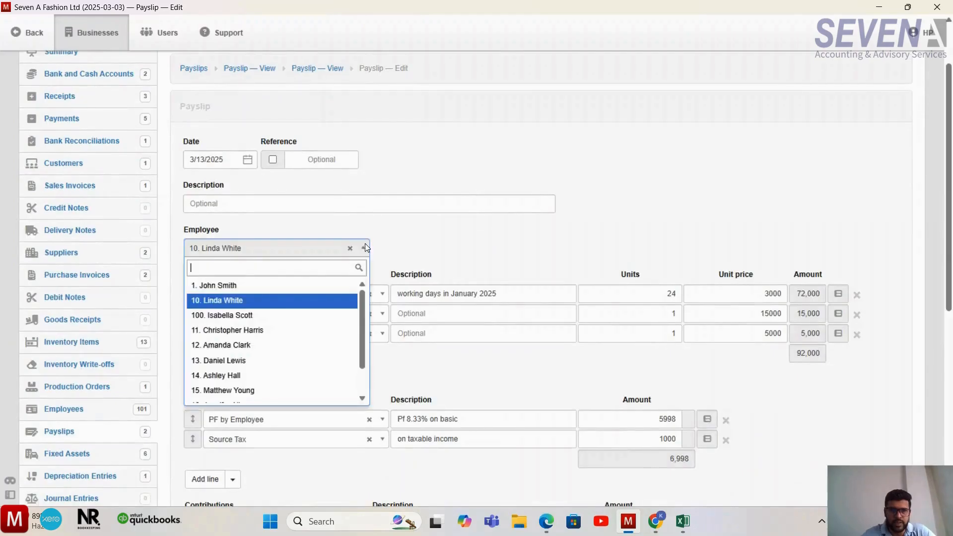
left_click(299, 316)
scroll(502, 231, "down", 5)
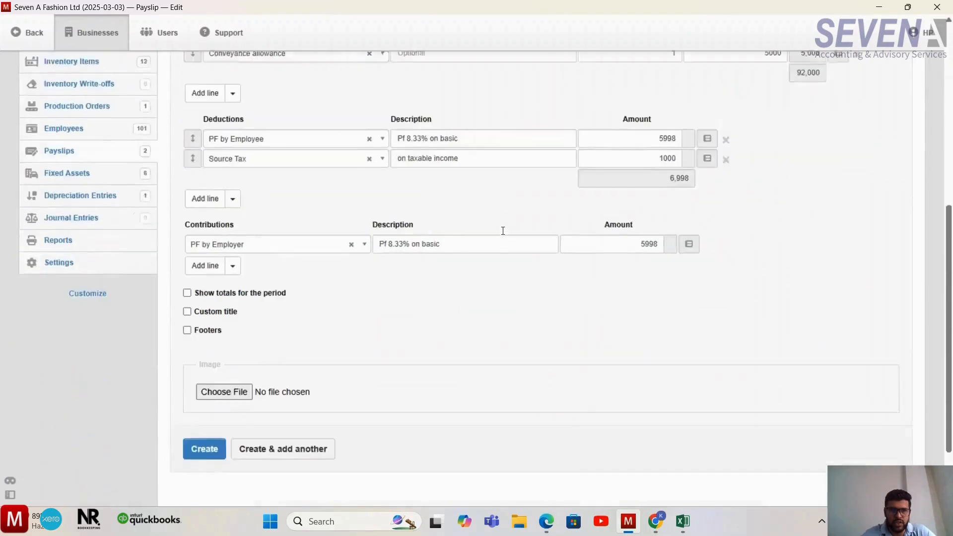
left_click(216, 416)
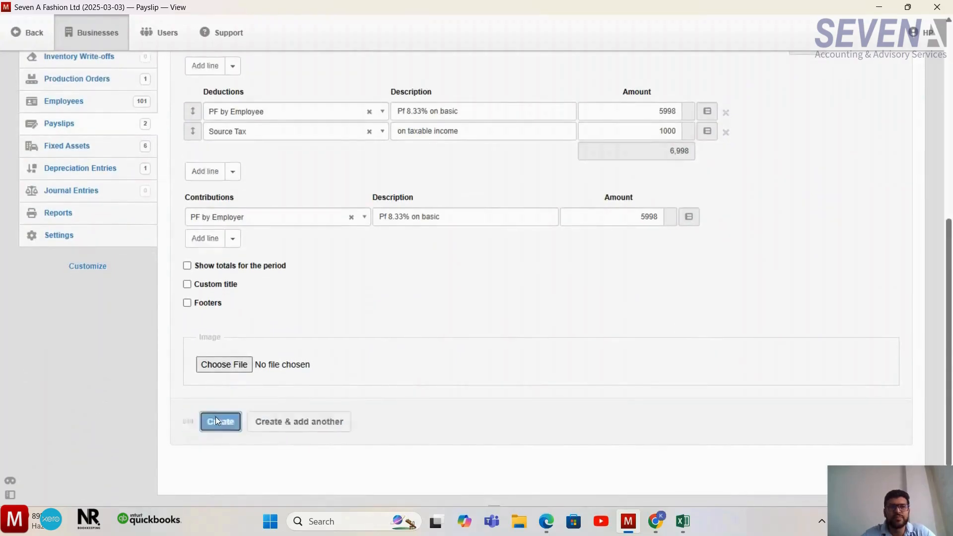
- Copy the payslip to another new payslip, assign it to the fourth employee in the list, and create it
left_click(320, 183)
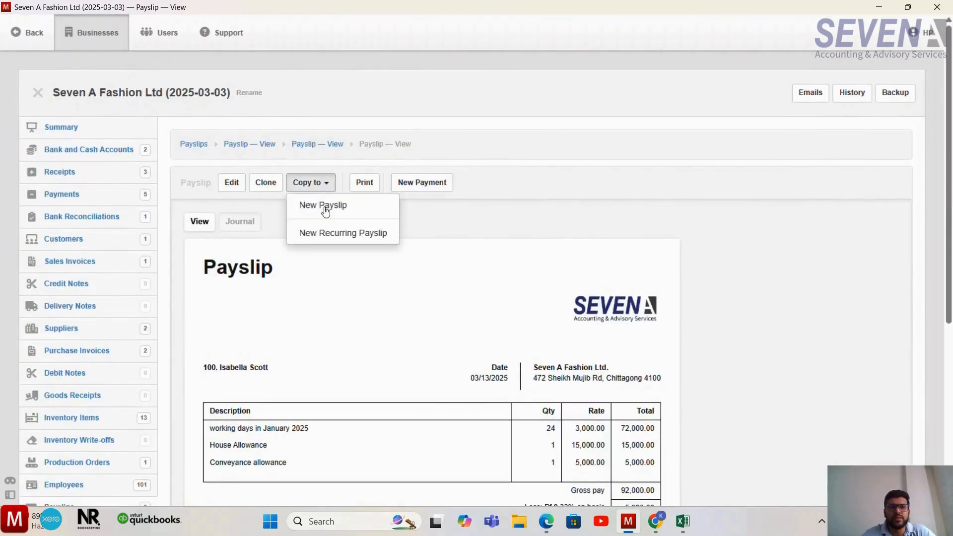
left_click(327, 208)
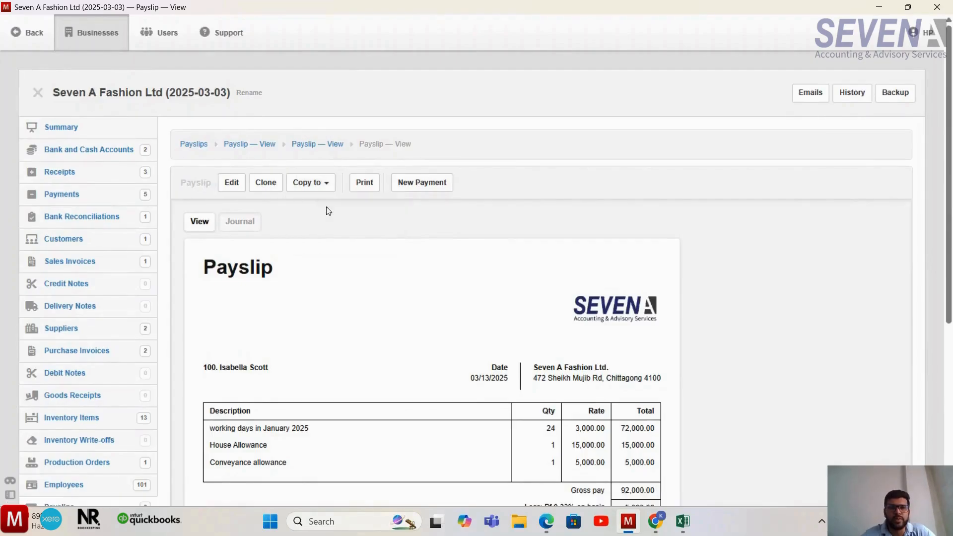
scroll(361, 326, "down", 2)
left_click(363, 227)
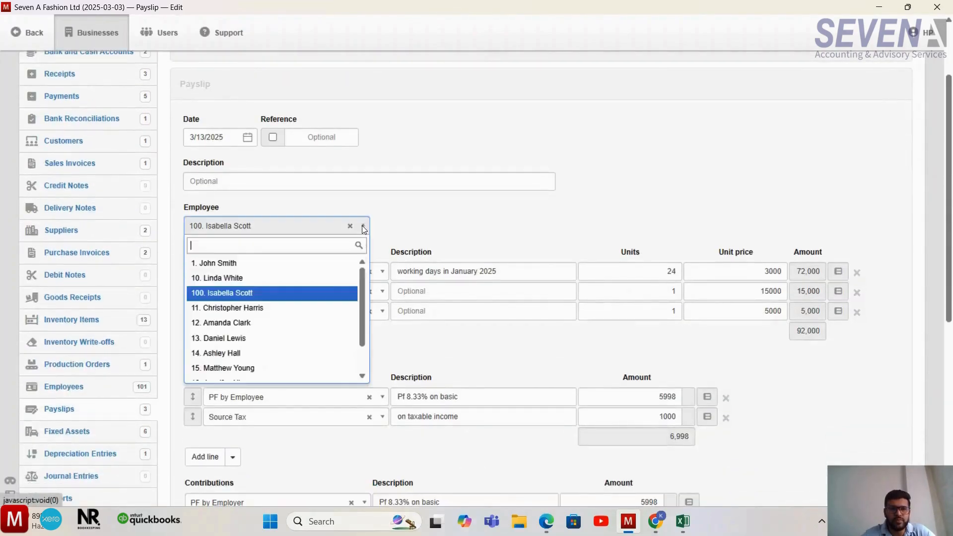
left_click(282, 308)
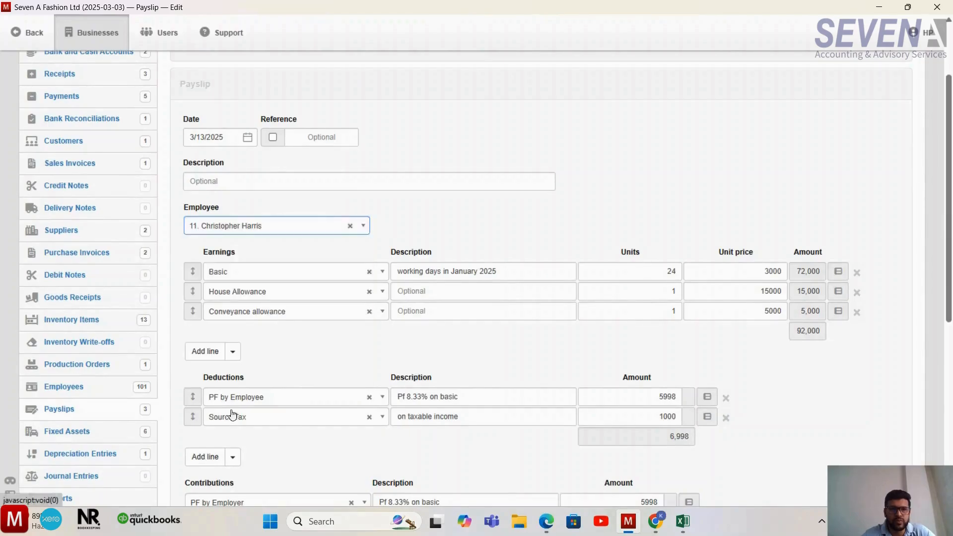
scroll(285, 304, "down", 4)
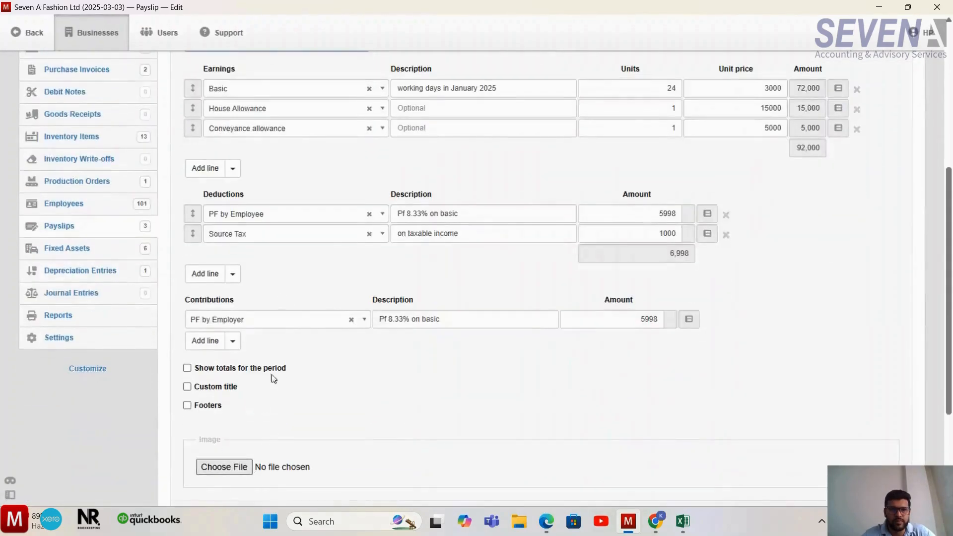
scroll(288, 302, "down", 3)
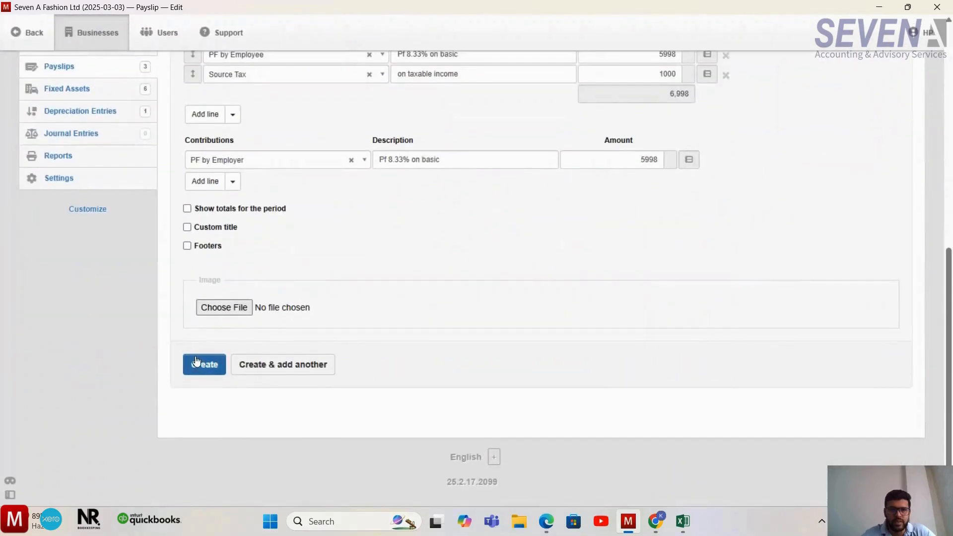
left_click(224, 363)
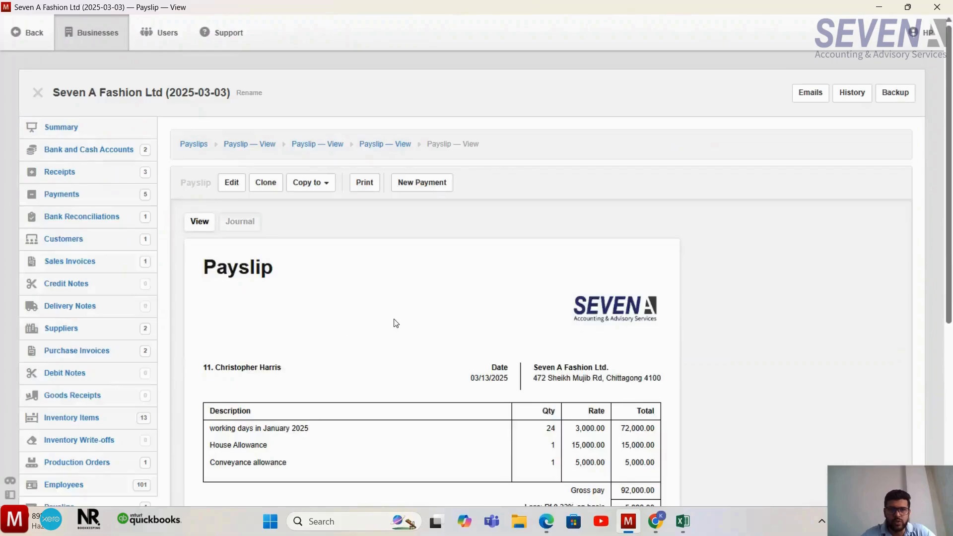
- Review the newly created payslip, and examine the employee-related liabilities and the salary and wages expense in the business summary
scroll(395, 323, "down", 2)
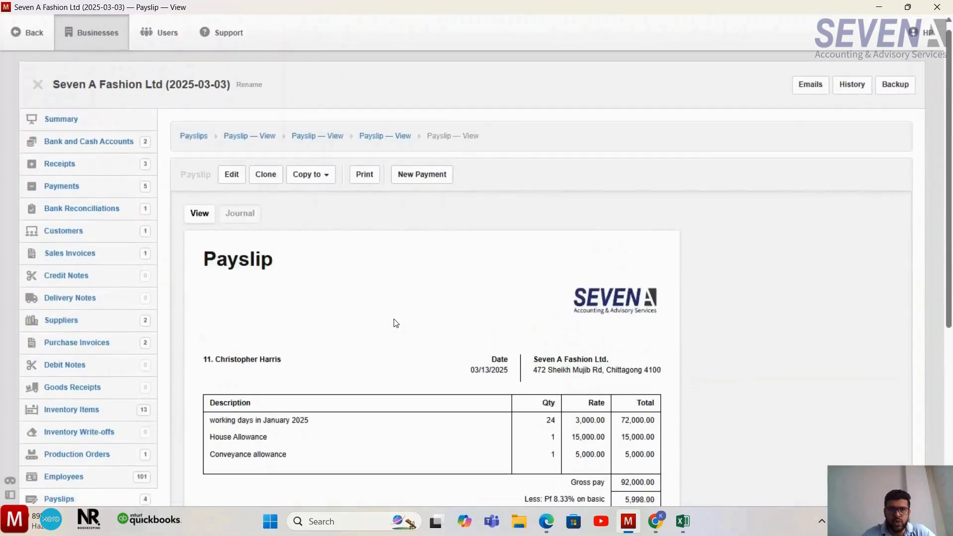
scroll(396, 323, "down", 2)
scroll(383, 300, "up", 2)
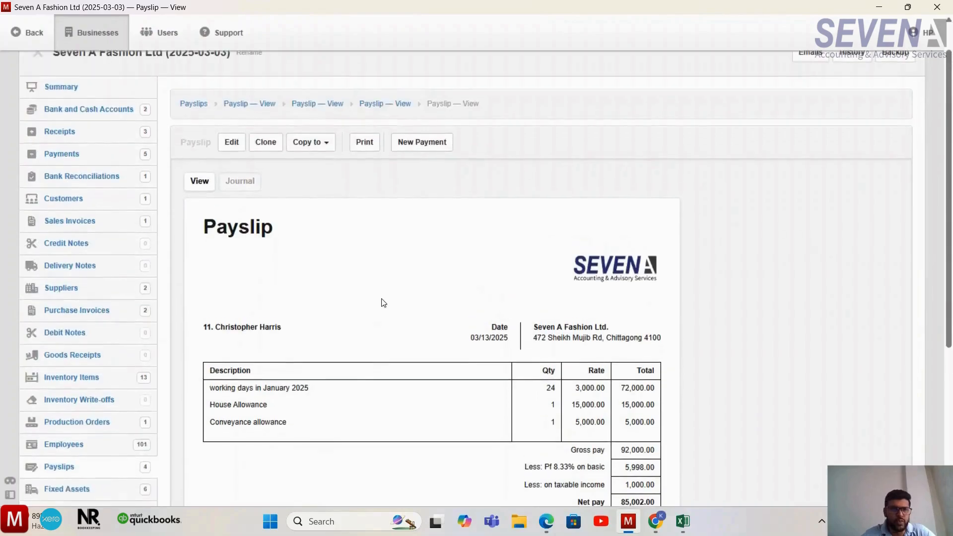
left_click(68, 97)
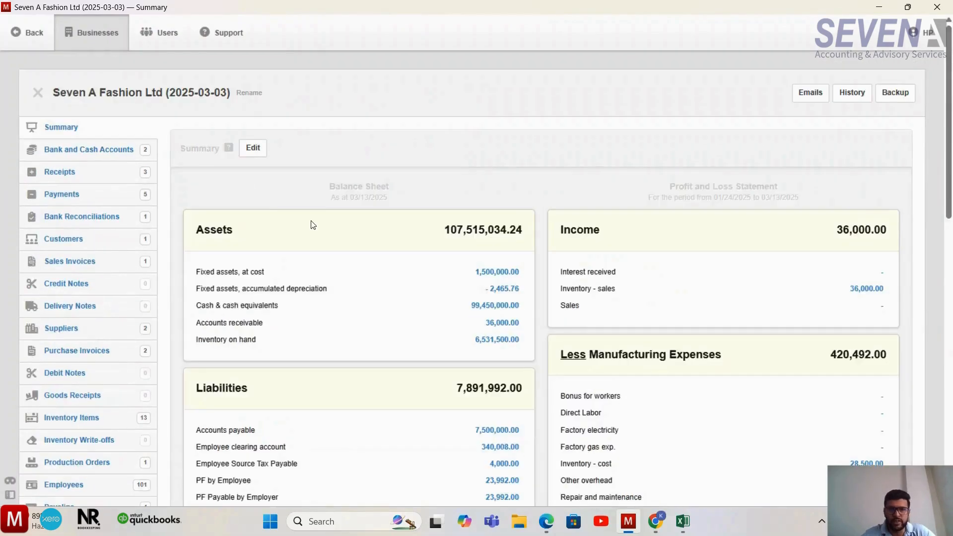
scroll(313, 225, "down", 2)
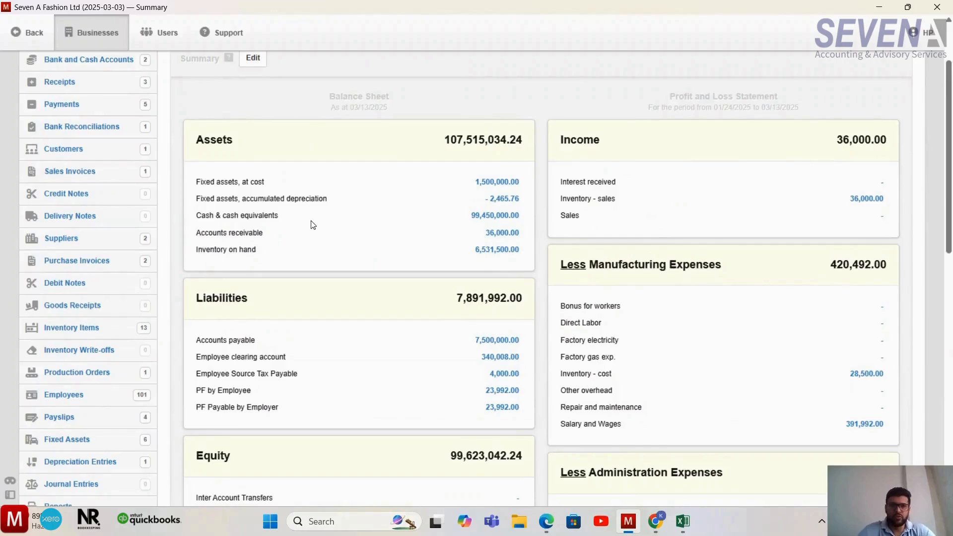
scroll(313, 225, "down", 1)
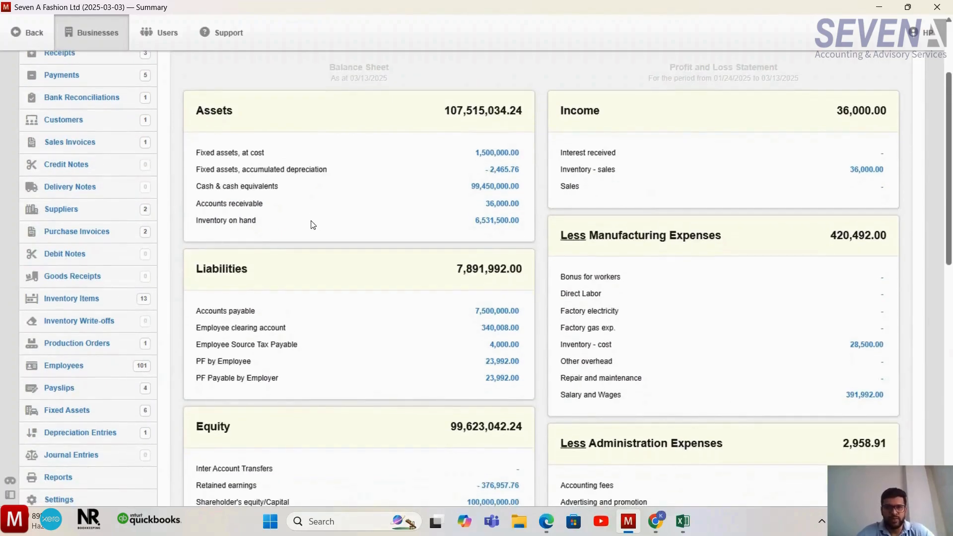
scroll(313, 225, "down", 1)
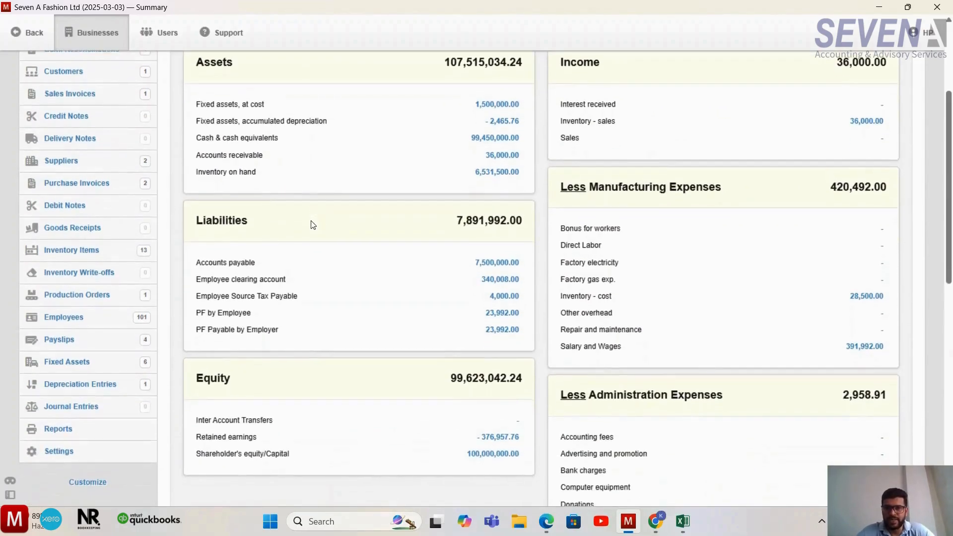
scroll(313, 225, "down", 1)
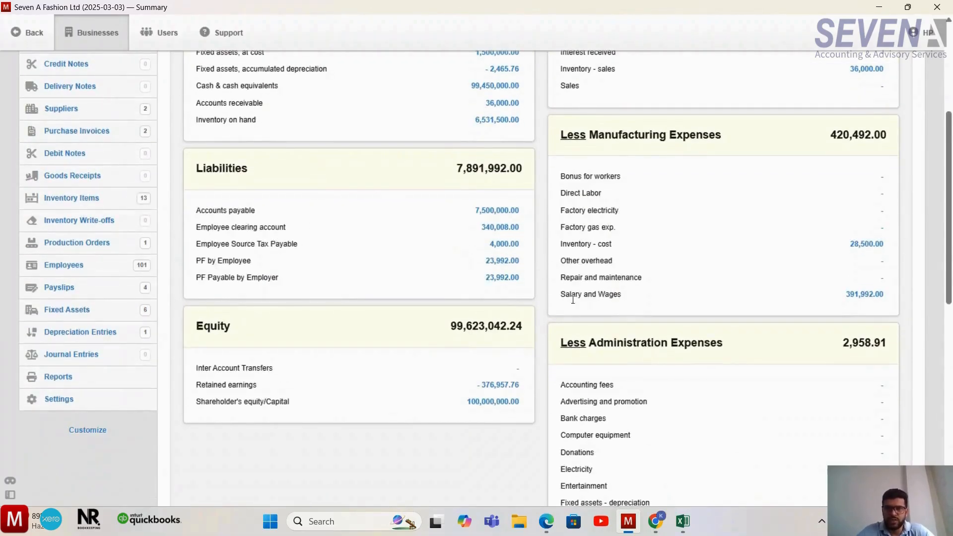
scroll(353, 305, "up", 1)
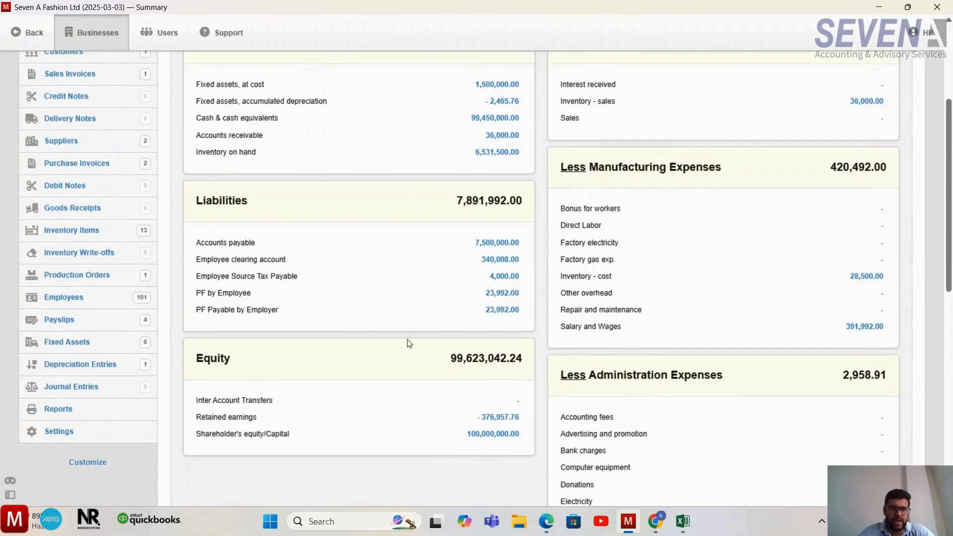
- Start a batch update covering all payslips in the payslip list and copy their data to the clipboard
left_click(57, 320)
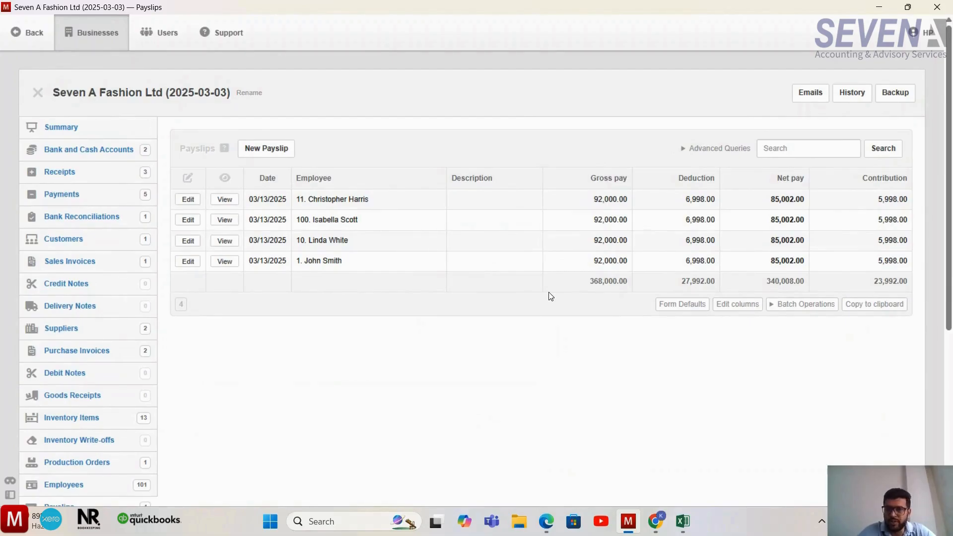
left_click(777, 308)
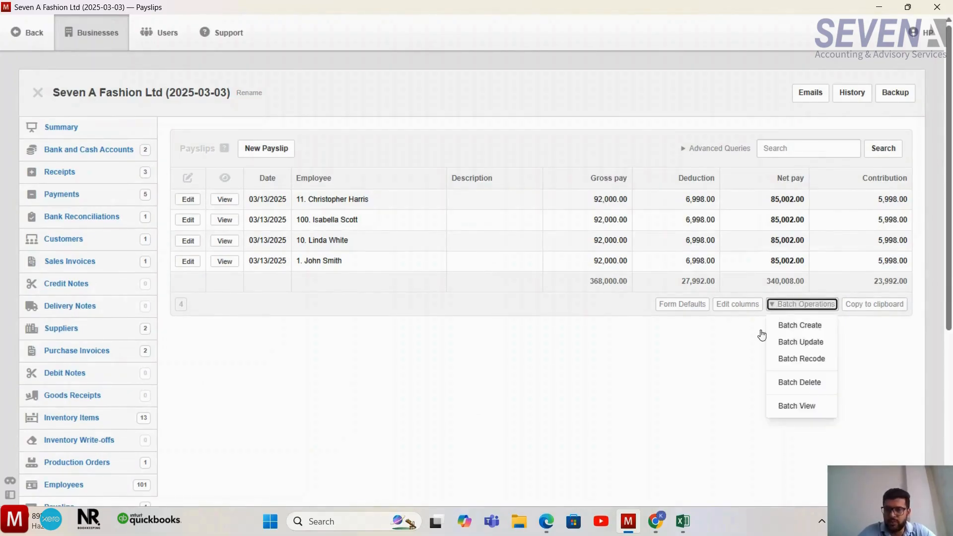
left_click(797, 342)
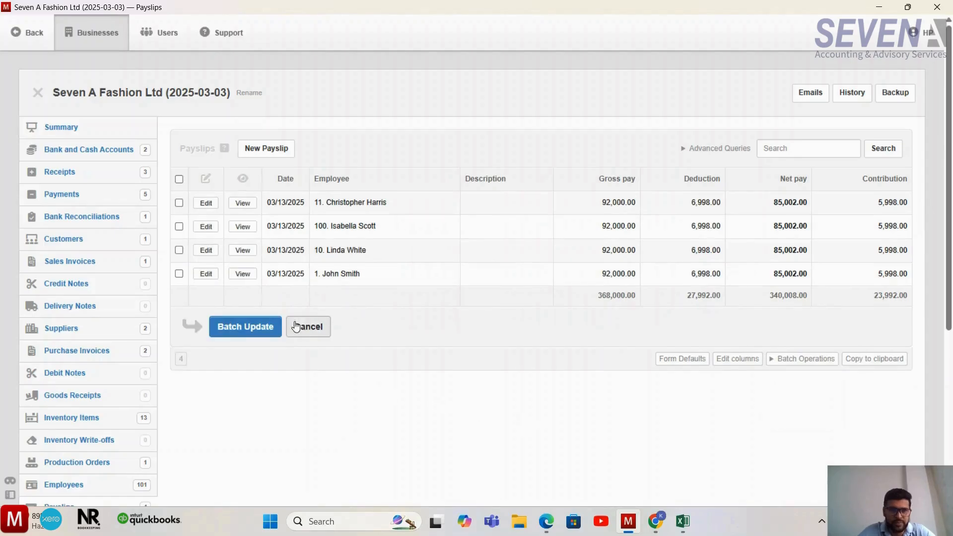
left_click(179, 179)
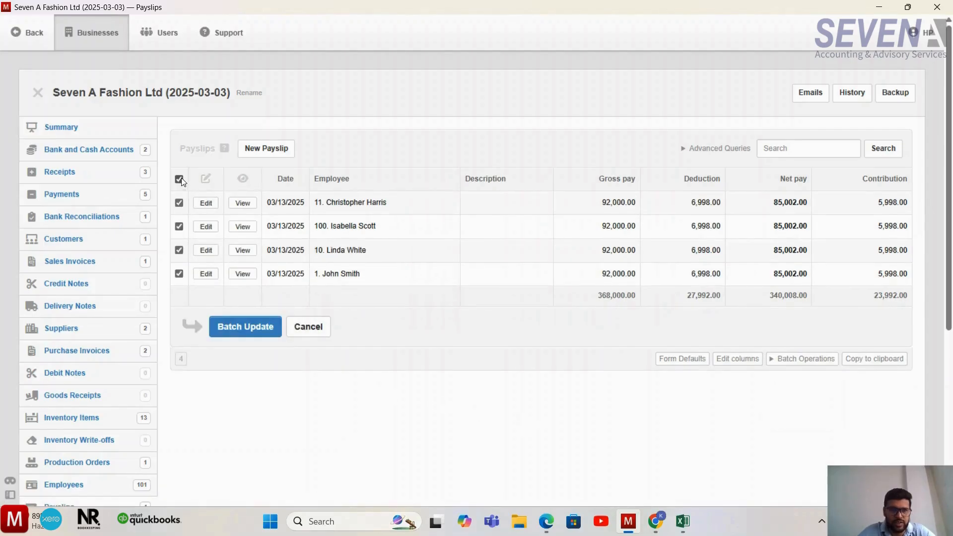
left_click(246, 327)
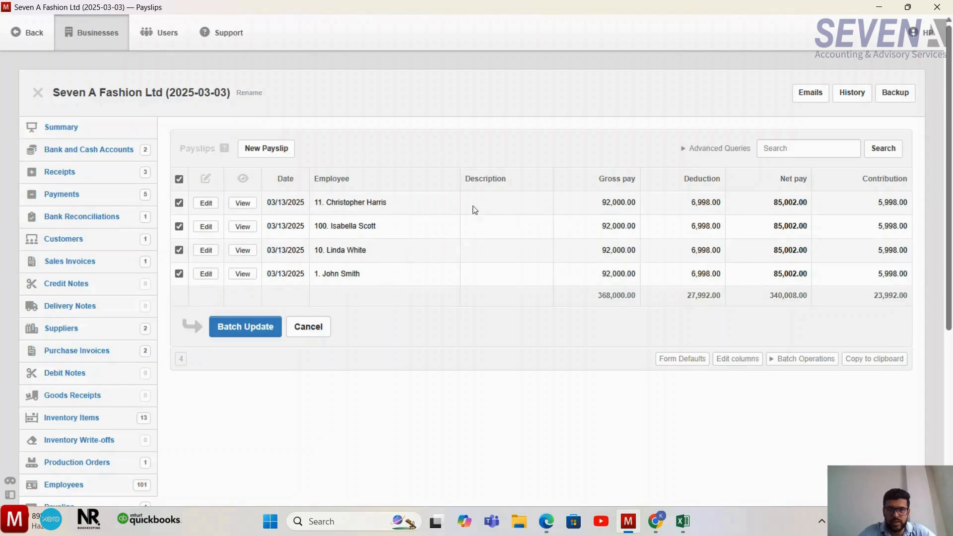
left_click(265, 325)
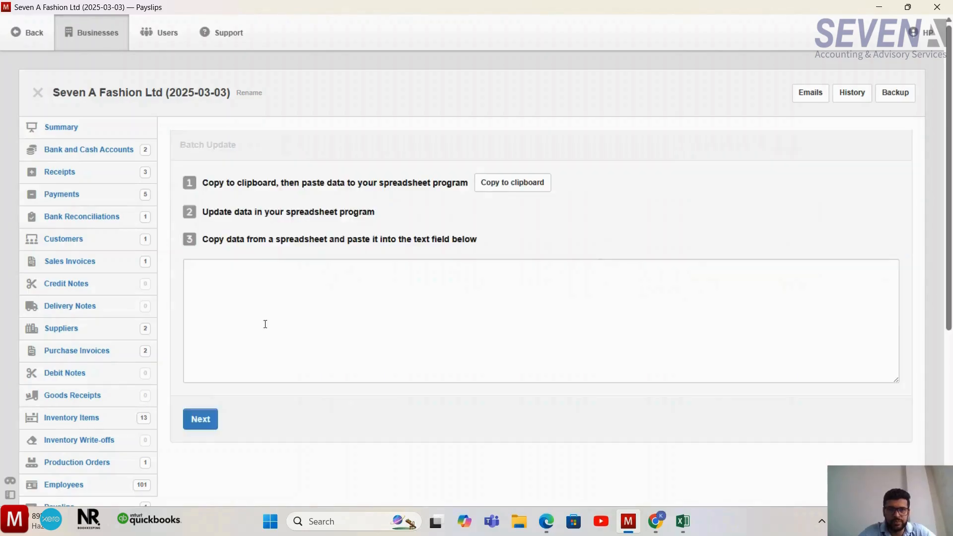
left_click(496, 185)
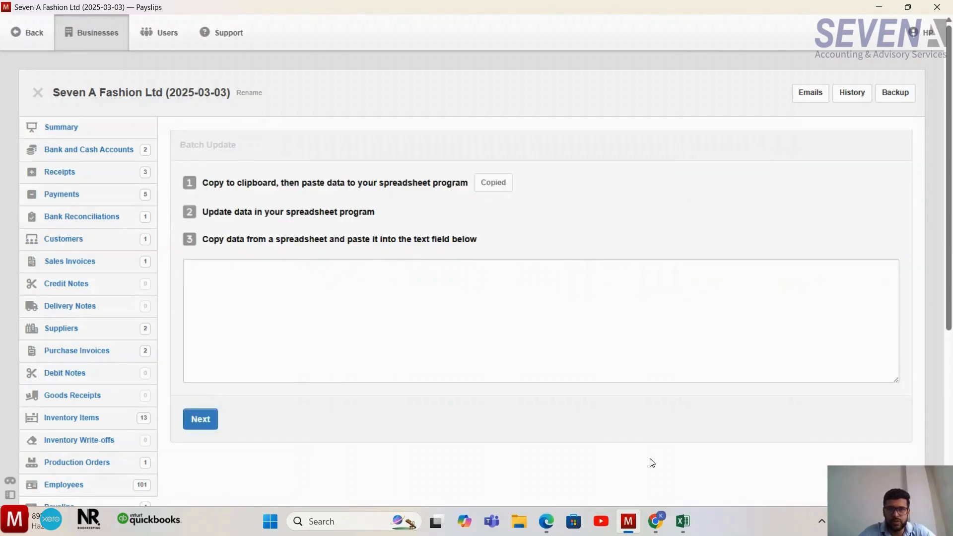
- Switch to Excel, paste the payslip data into a new sheet, and fit all column widths to their contents
left_click(681, 520)
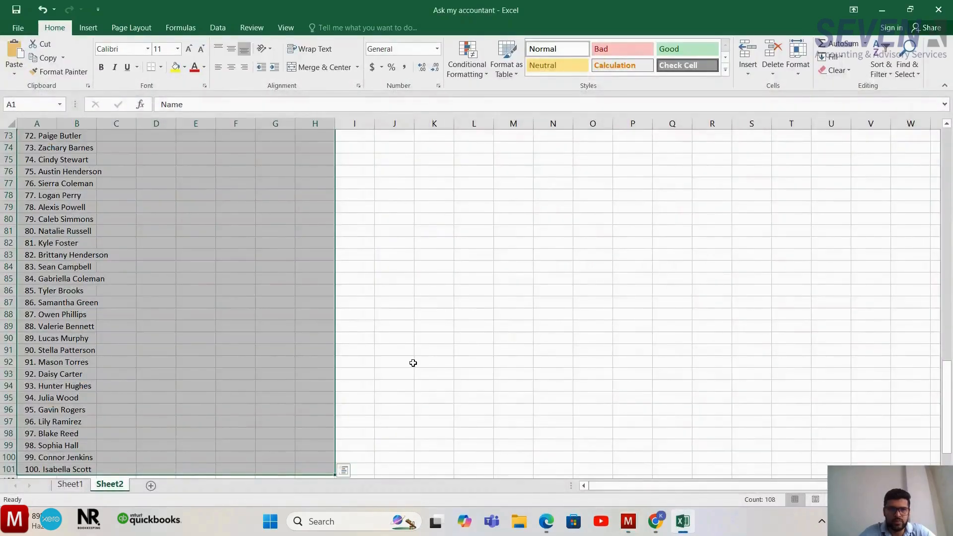
left_click(151, 487)
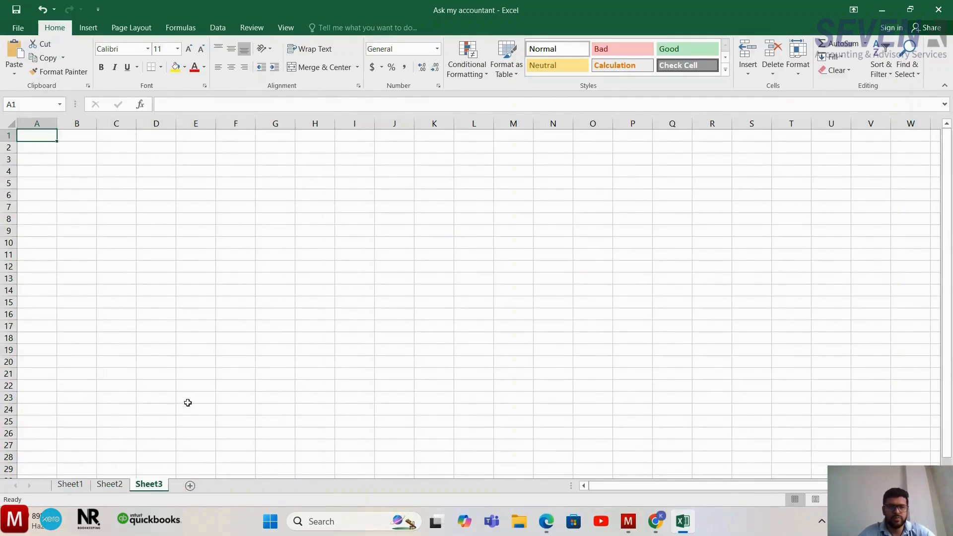
key("ctrl+v")
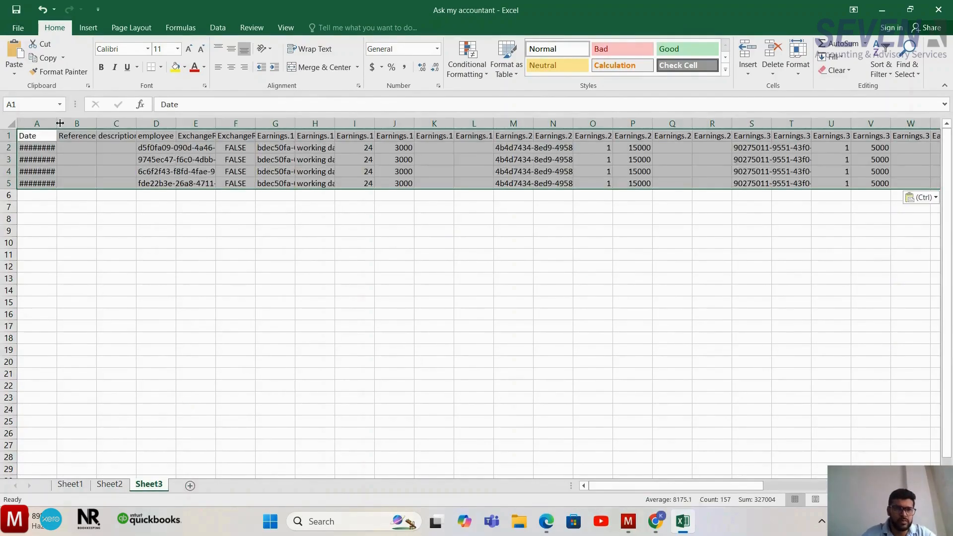
left_click(10, 123)
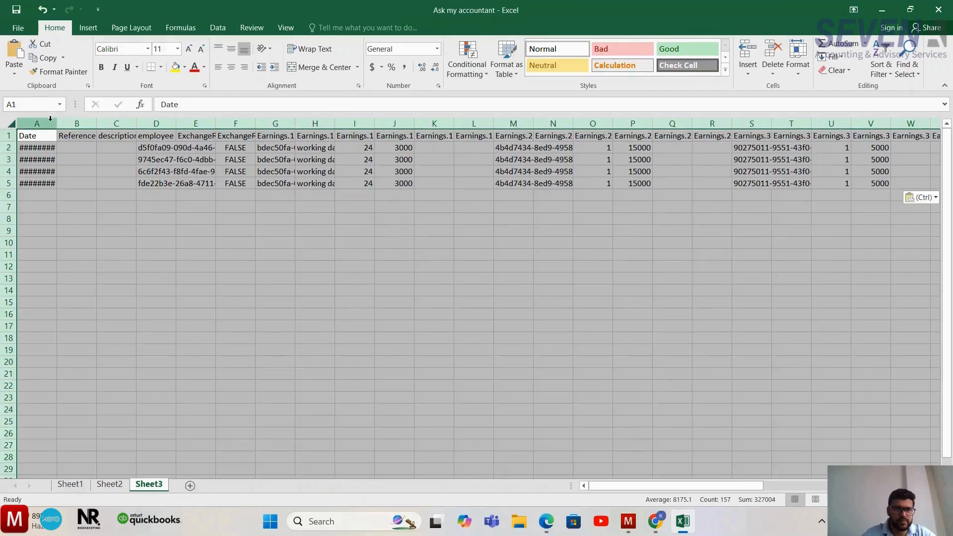
double_click(57, 123)
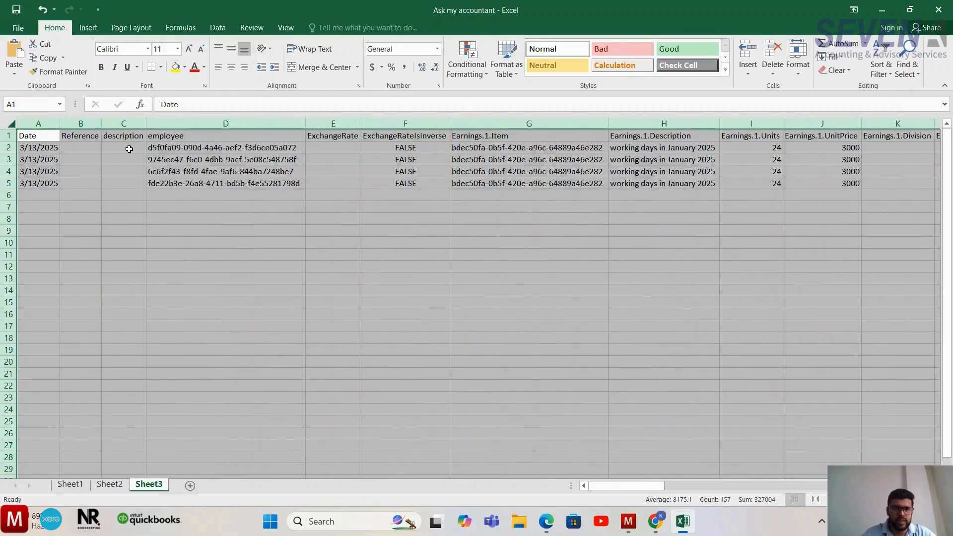
- Enter January 2025 as the description in the first payslip row
left_click(129, 149)
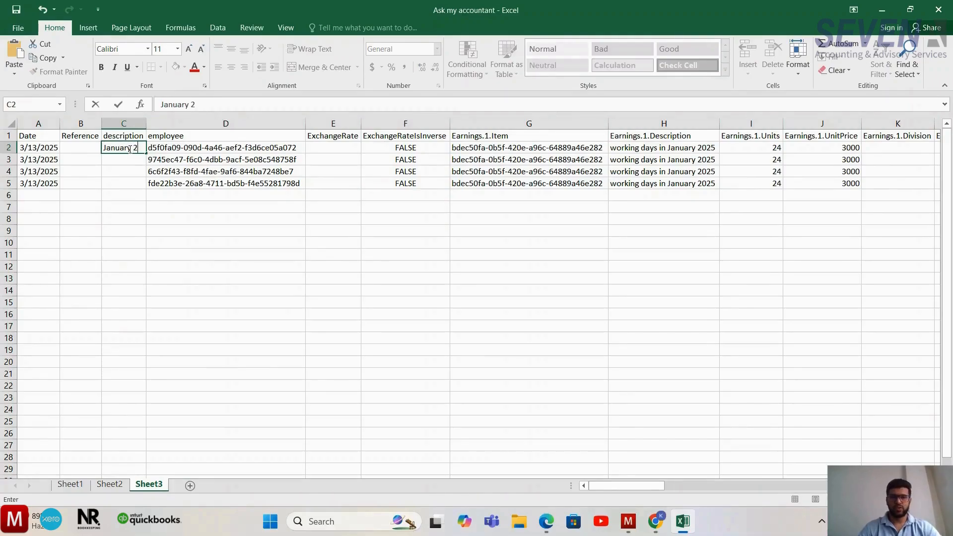
type("January 2025")
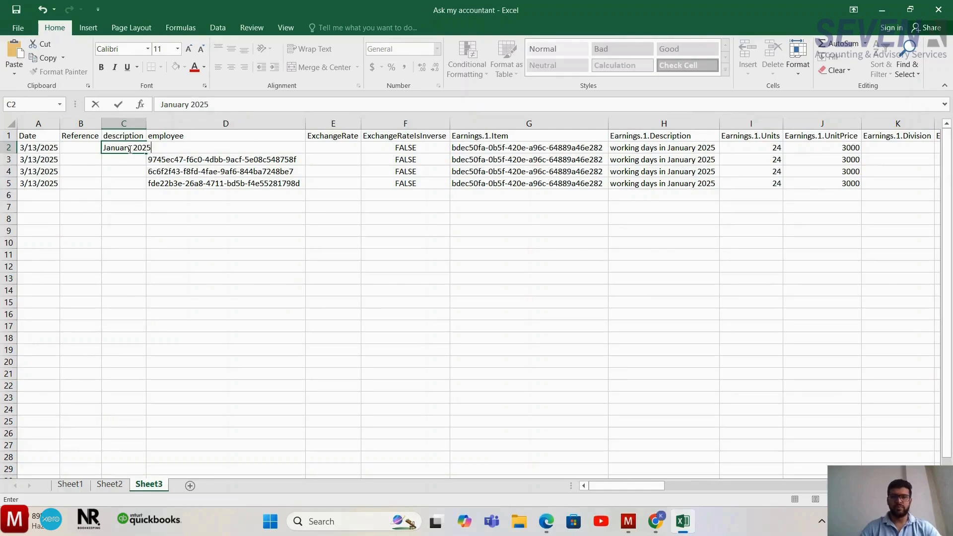
key("Return")
key("Left")
key("Left")
key("Right")
key("Right")
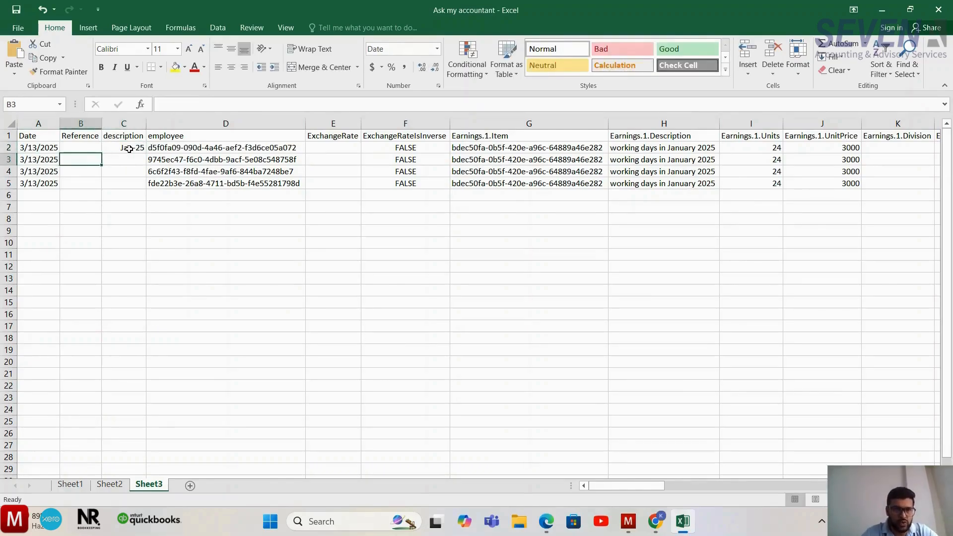
key("Up")
key("Left")
key("Left")
key("ctrl+shift+Down")
key("Right")
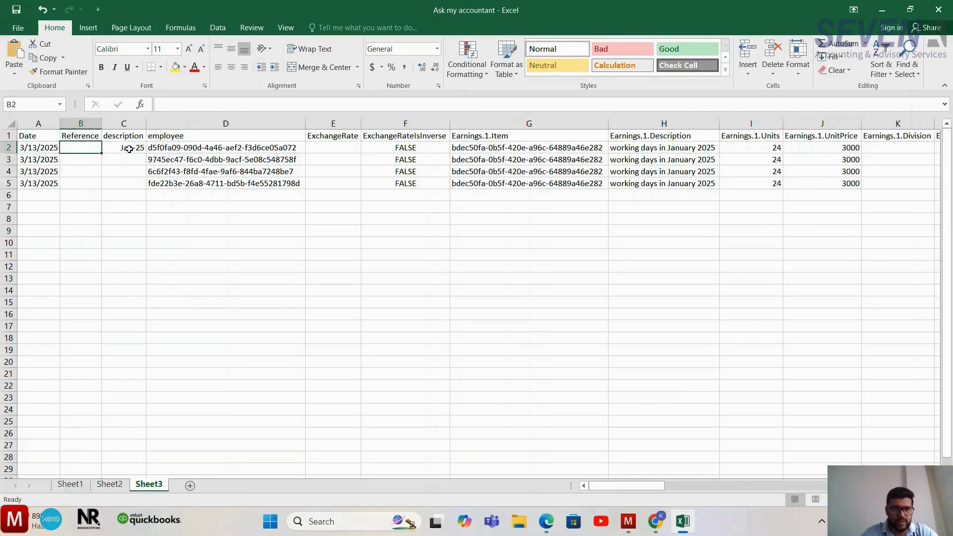
key("Right")
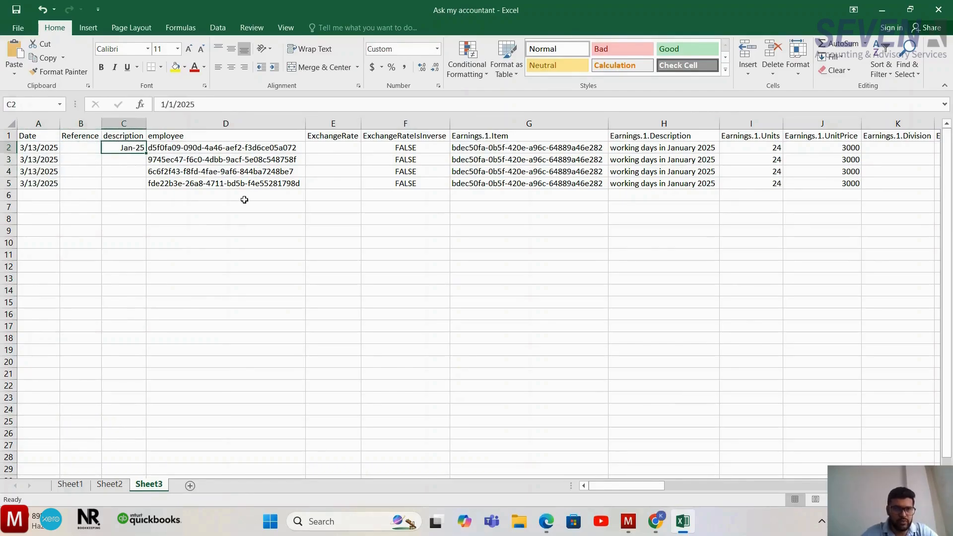
key("Left")
key("Left")
key("Right")
key("Right")
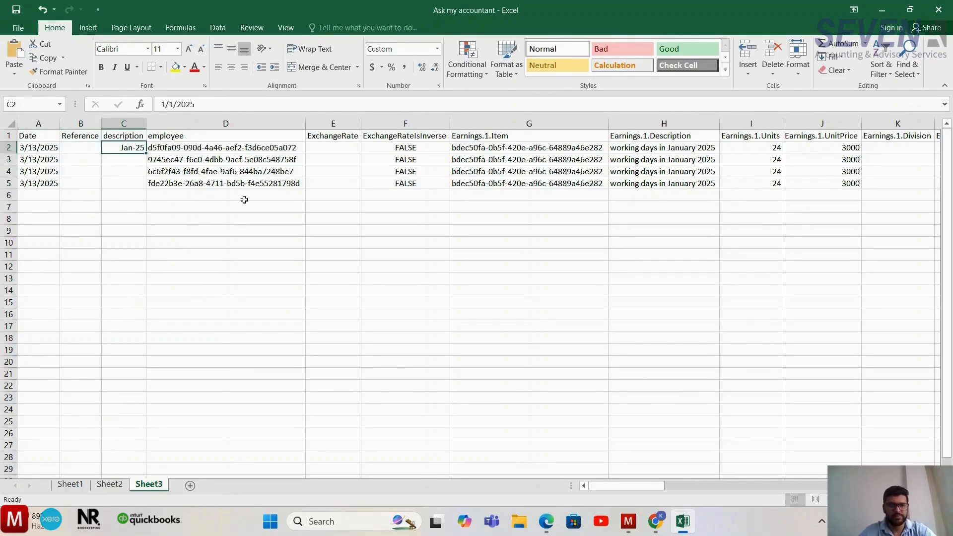
- Replace the first payslip row's description with salary for Jan 2025
key("F2")
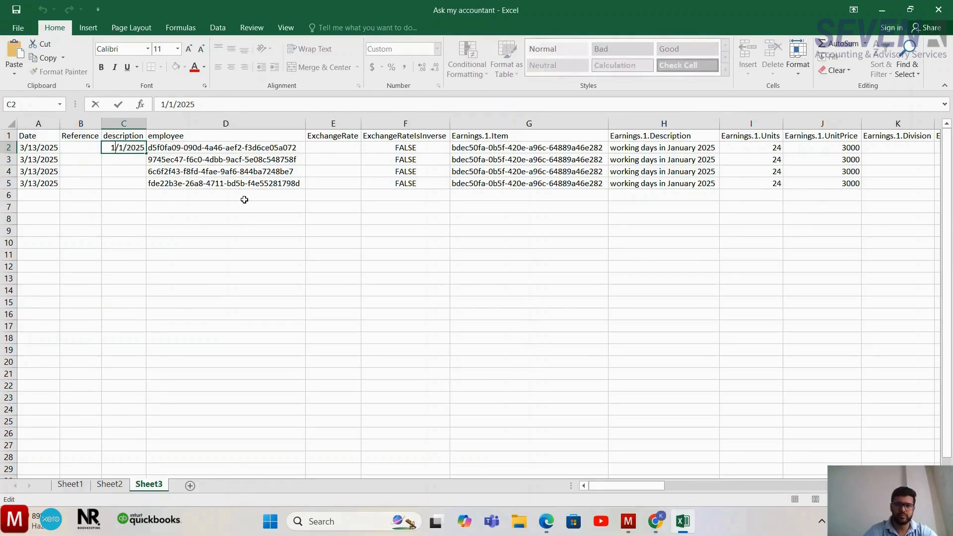
key("Return")
key("Up")
type("s")
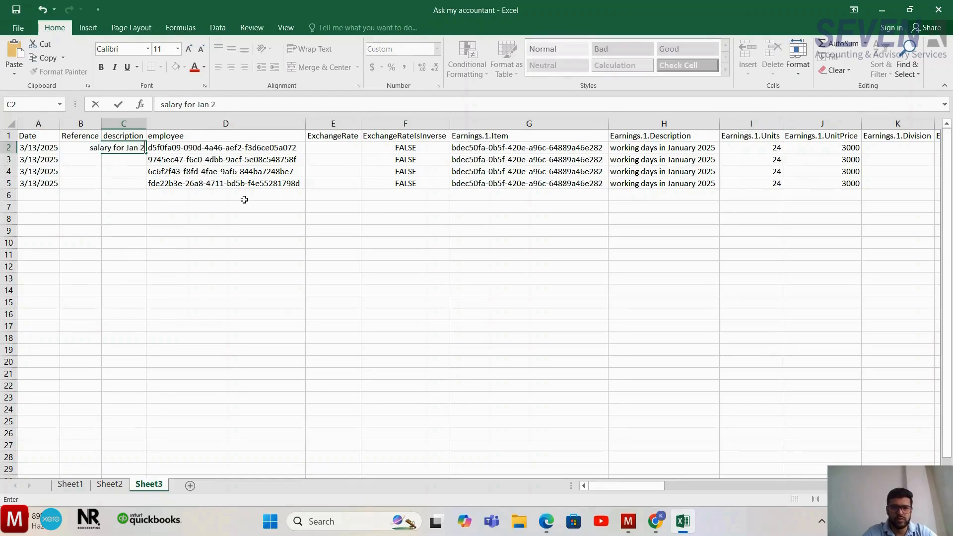
key("ctrl+Return")
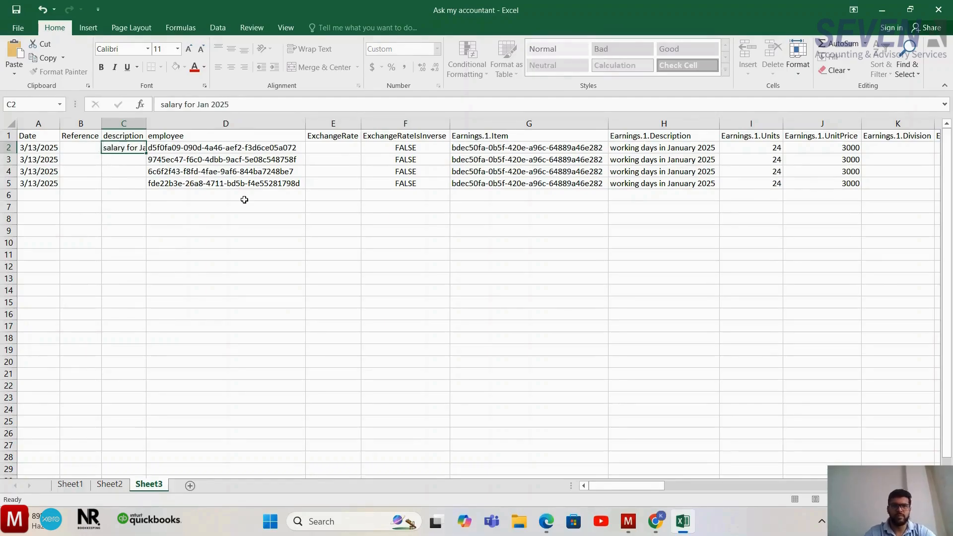
- Copy the first row's description to the other three payslip rows and fit the description column to its contents
key("ctrl+c")
key("ctrl+Down")
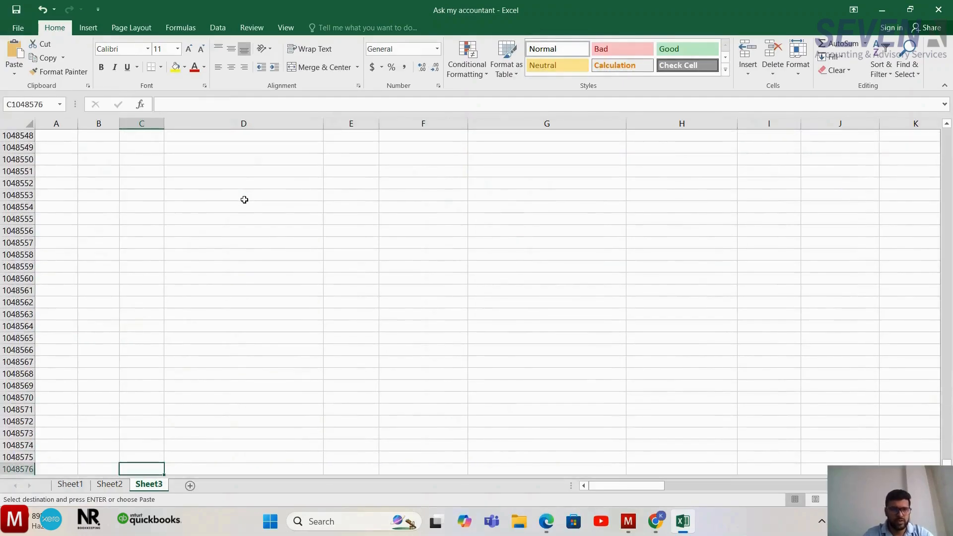
key("ctrl+Up")
key("Down")
key("shift+Down")
key("shift+Down")
key("ctrl+v")
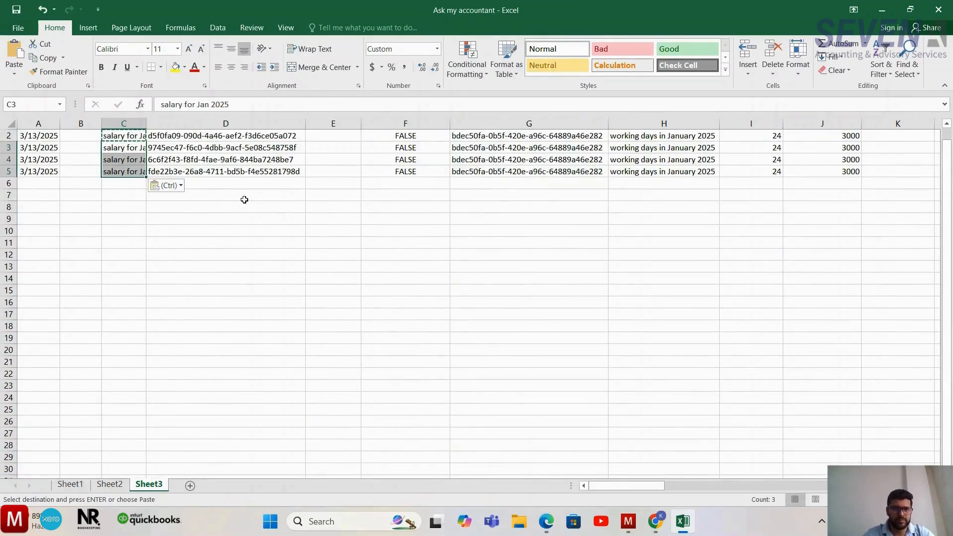
double_click(147, 118)
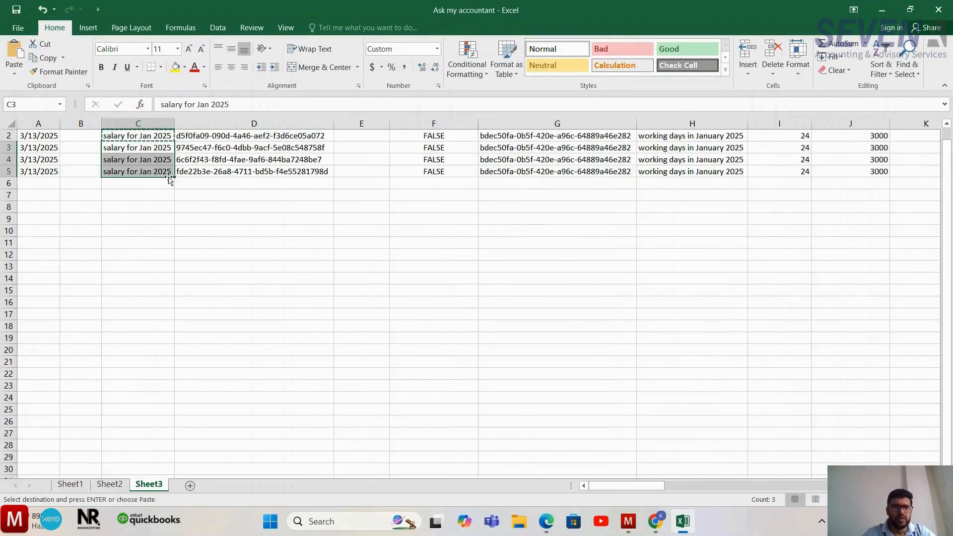
scroll(49, 148, "up", 1)
key("Up")
key("Down")
key("Down")
key("Down")
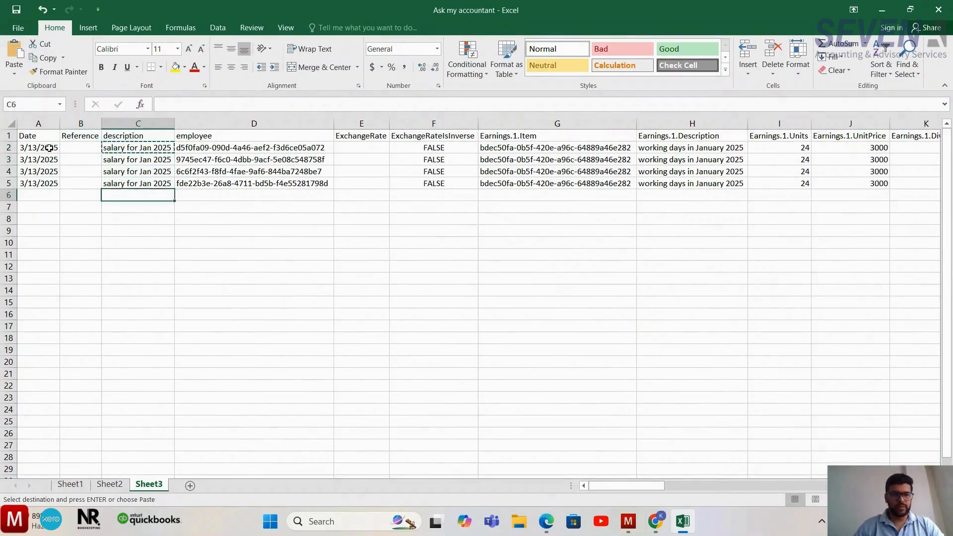
- Copy the date 3/13/2025 from the last payslip row into cells A7 to A11
key("Up")
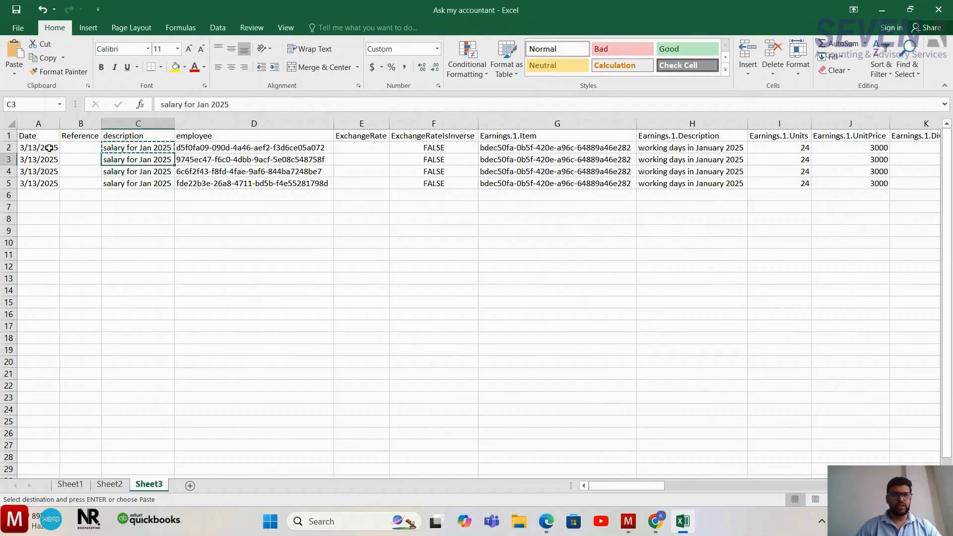
key("Left")
key("Left")
key("Down")
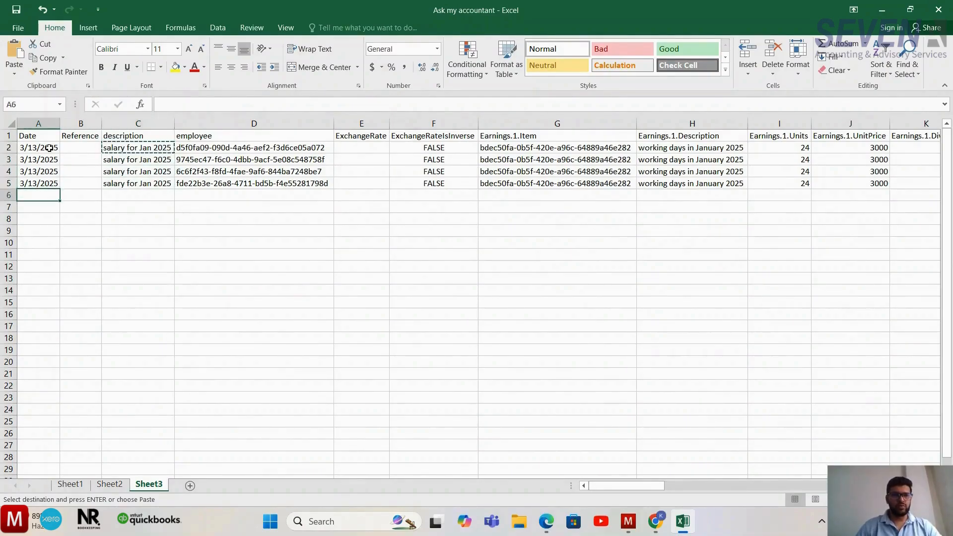
key("ctrl+c")
key("Down")
key("Down")
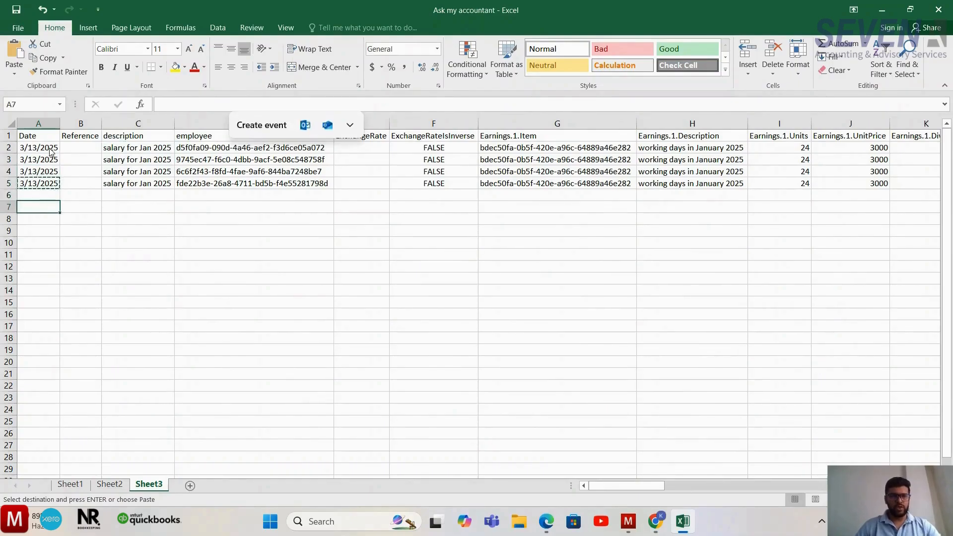
key("ctrl+v")
key("Down")
key("shift+Down")
key("shift+Down")
key("shift+Down")
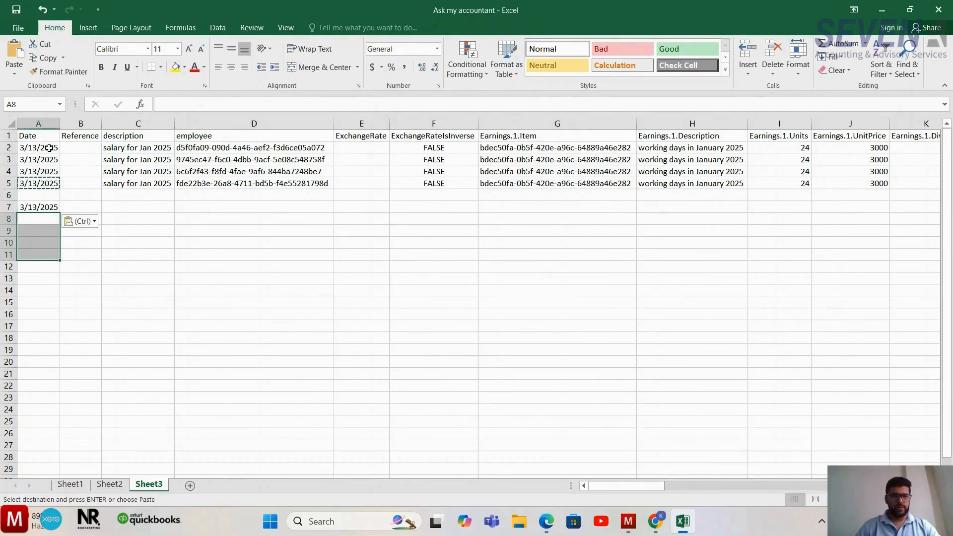
key("ctrl+v")
- Compare the new date rows with the four payslip rows above and delete the surplus row 11
key("Up")
key("shift+Down")
key("shift+Down")
key("shift+Down")
key("shift+Down")
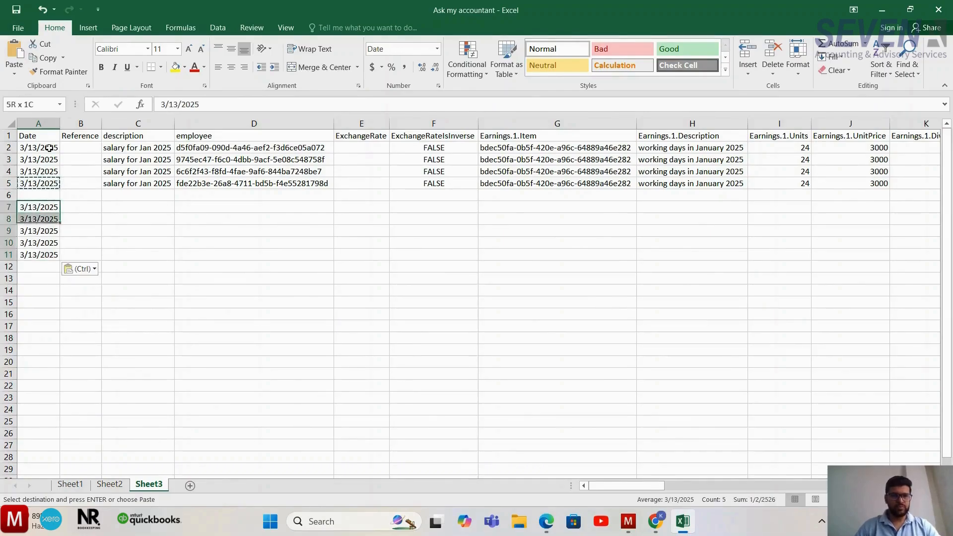
key("Up")
key("Up")
key("Up")
key("Up")
key("Up")
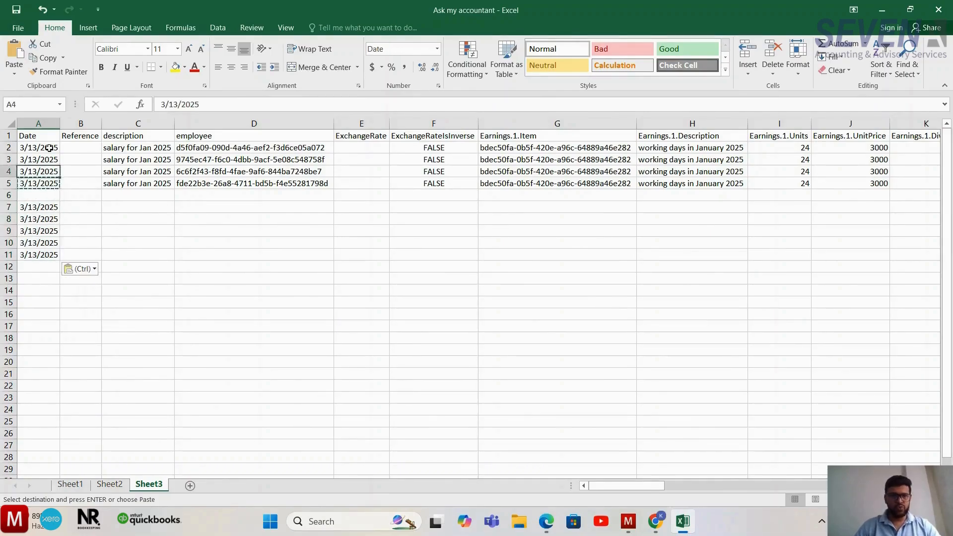
key("shift+Down")
key("shift+Down")
key("shift+Down")
key("Down")
key("Down")
key("Down")
key("Down")
key("Down")
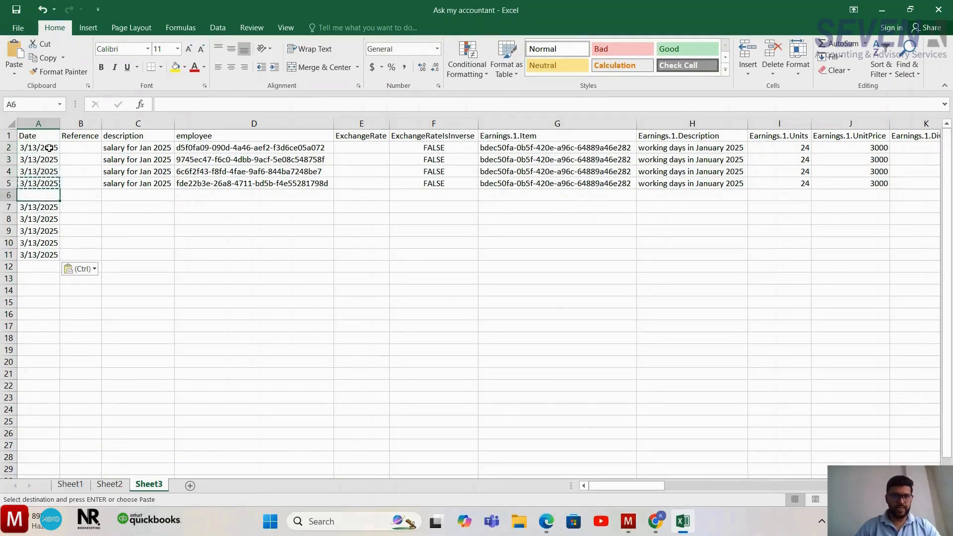
key("shift+Down")
key("shift+Down")
key("shift+Down")
key("shift+Down")
key("shift+Up")
key("Down")
key("Down")
key("Down")
key("Down")
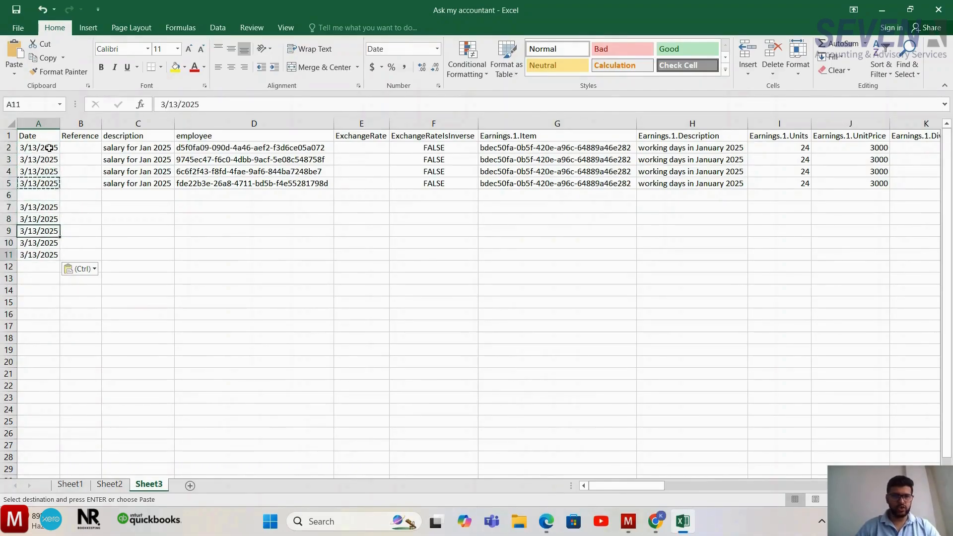
key("shift+space")
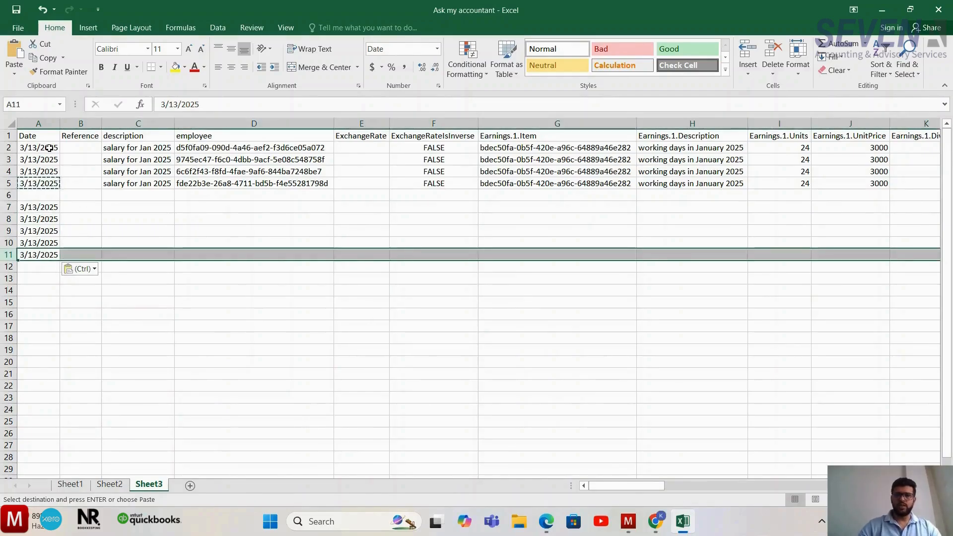
key("ctrl+minus")
- Copy the description from row 5 into C7 and change it to salary for Feb 2025
key("Up")
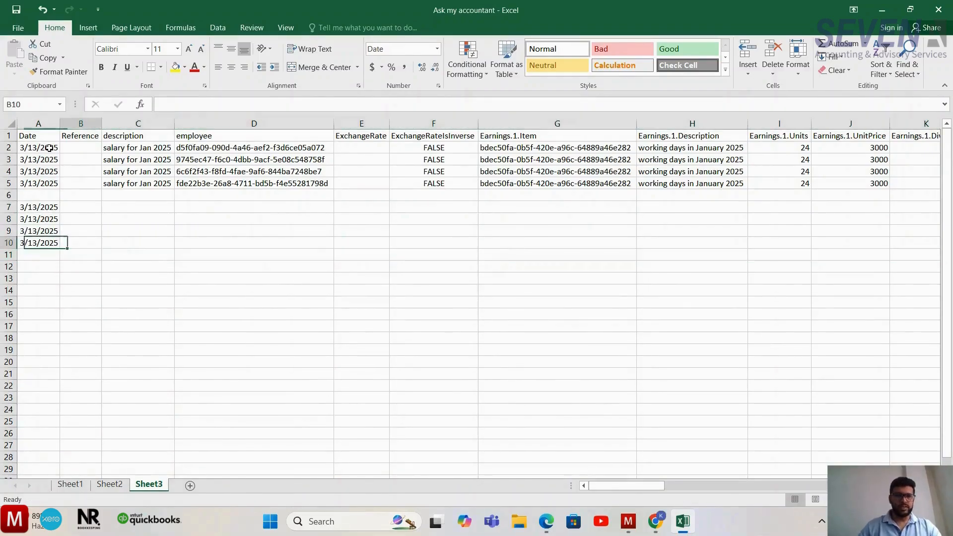
key("Right")
key("Right")
key("Up")
key("ctrl+Up")
key("ctrl+Down")
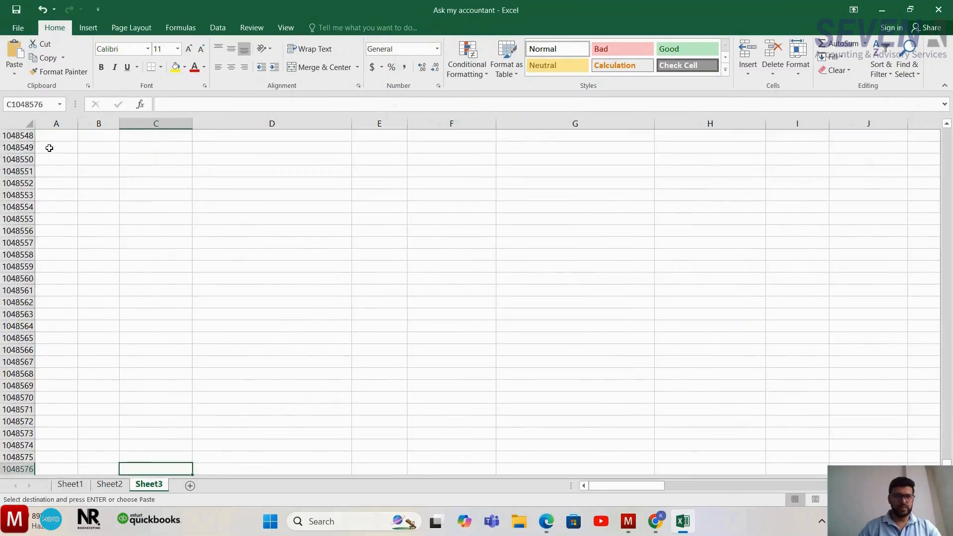
key("ctrl+Up")
key("ctrl+c")
key("Down")
key("Down")
key("ctrl+v")
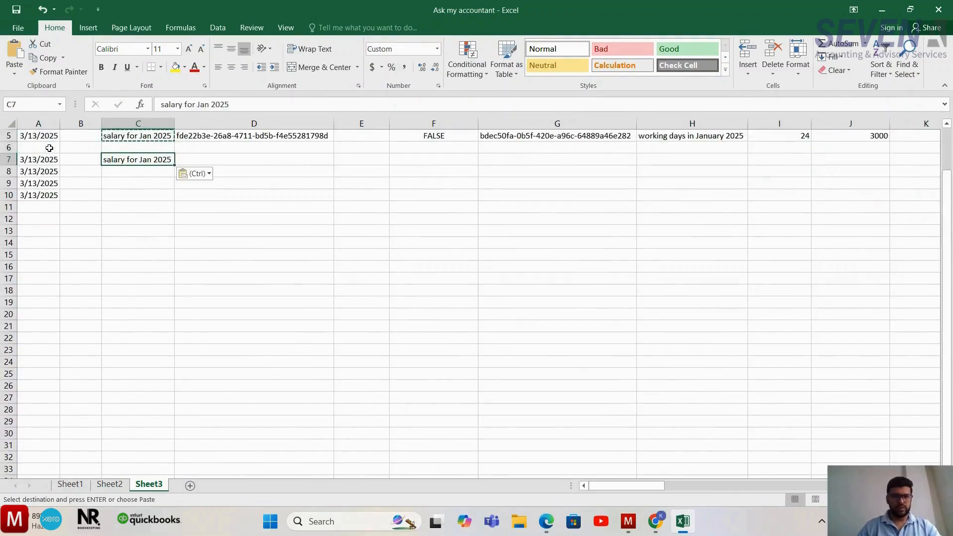
key("F2")
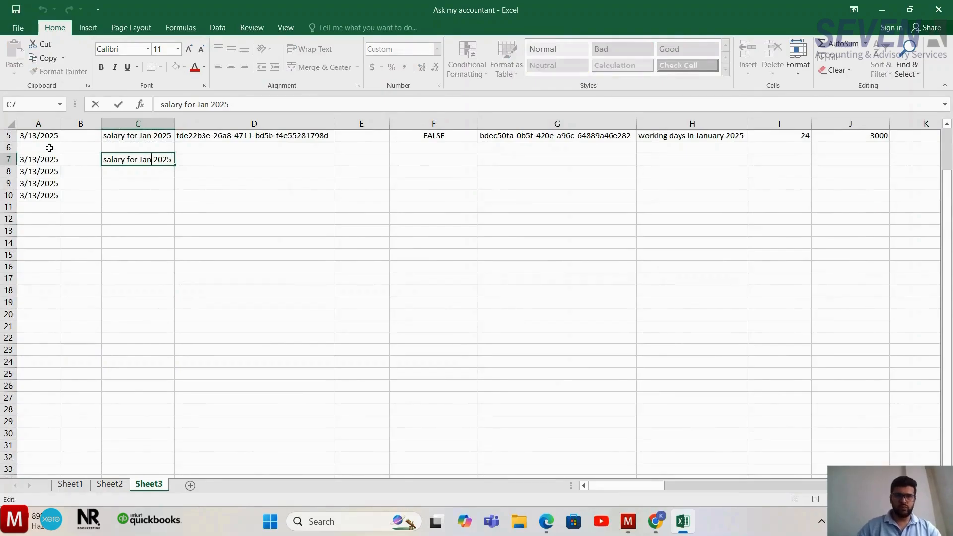
key("BackSpace")
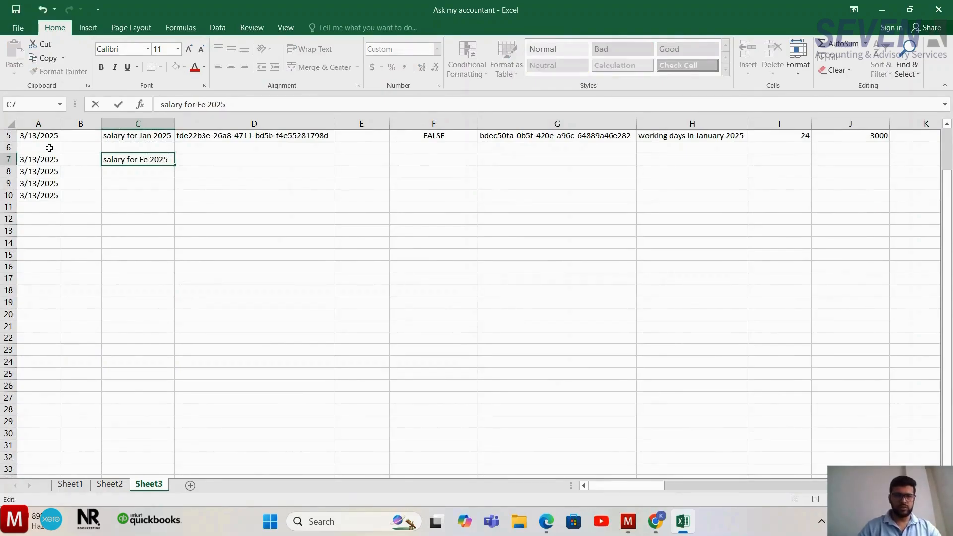
key("Return")
- Copy the four employee identifiers from D2:D5 into D7:D10
key("Up")
key("Right")
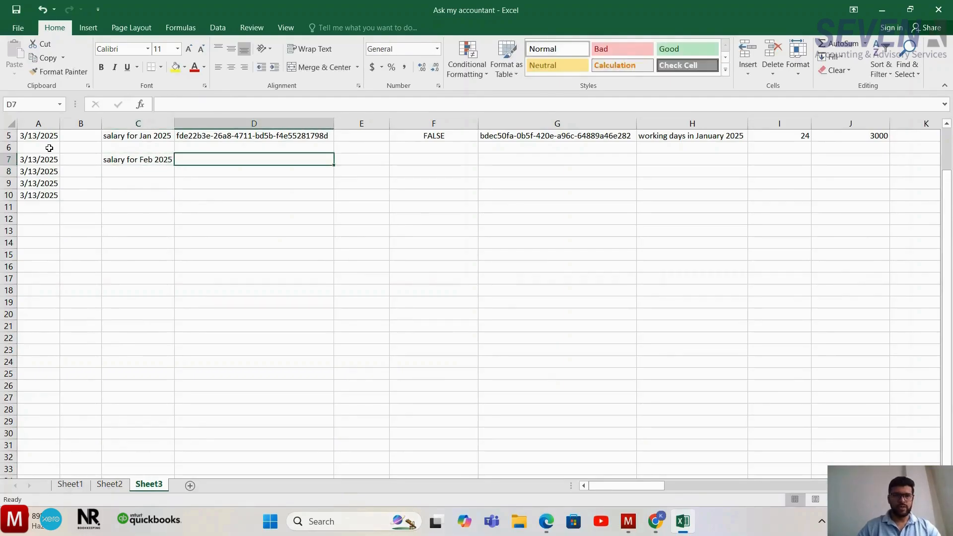
key("Up")
key("Up")
key("Up")
key("Up")
key("Up")
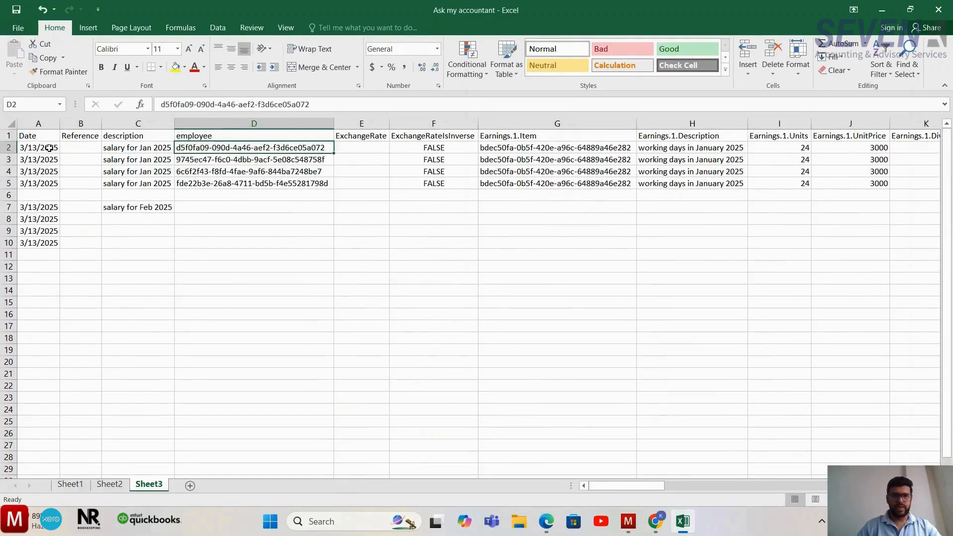
key("shift+Down")
key("shift+Down")
key("shift+Down")
key("ctrl+c")
key("Down")
key("Down")
key("Down")
key("Down")
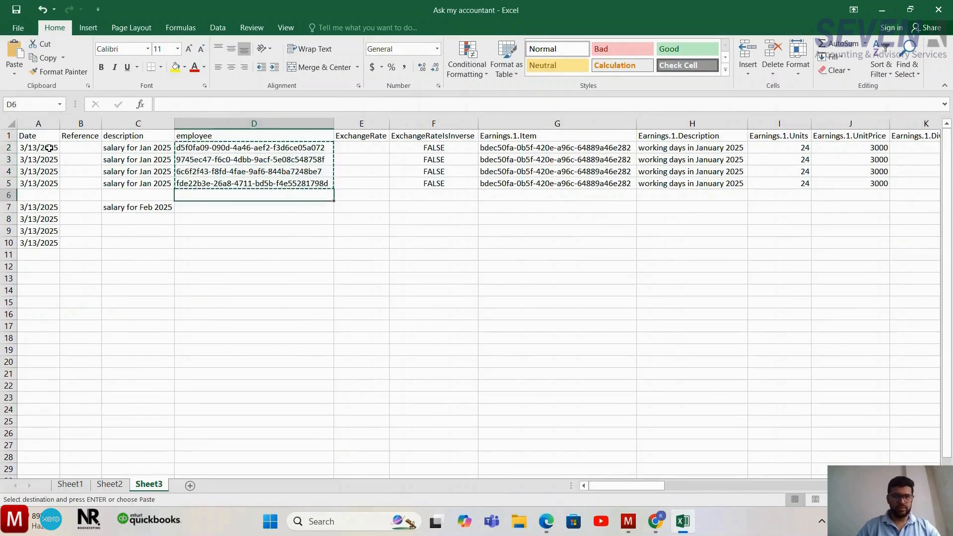
key("Down")
key("ctrl+v")
- Copy the February description from C7 into C8:C10
key("Left")
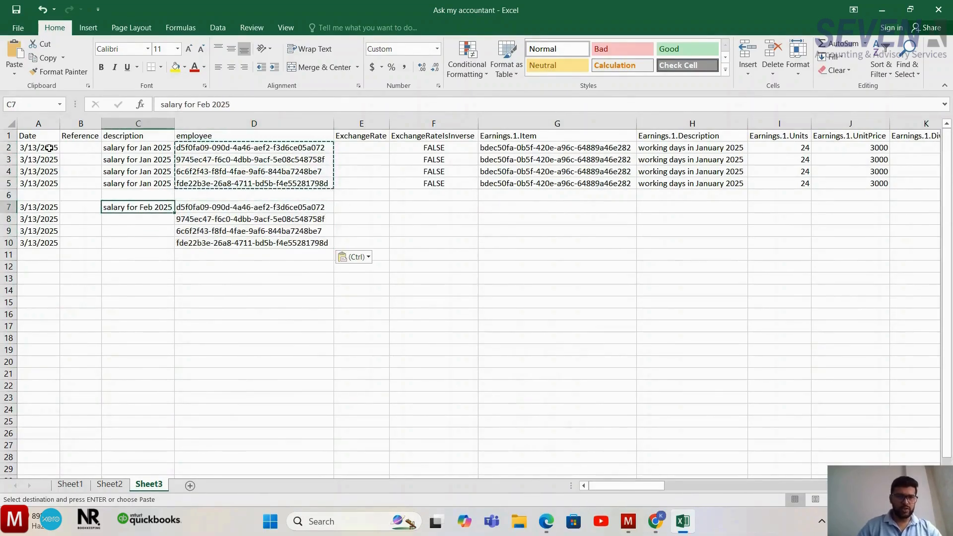
key("ctrl+c")
key("Down")
key("shift+Down")
key("shift+Down")
key("ctrl+v")
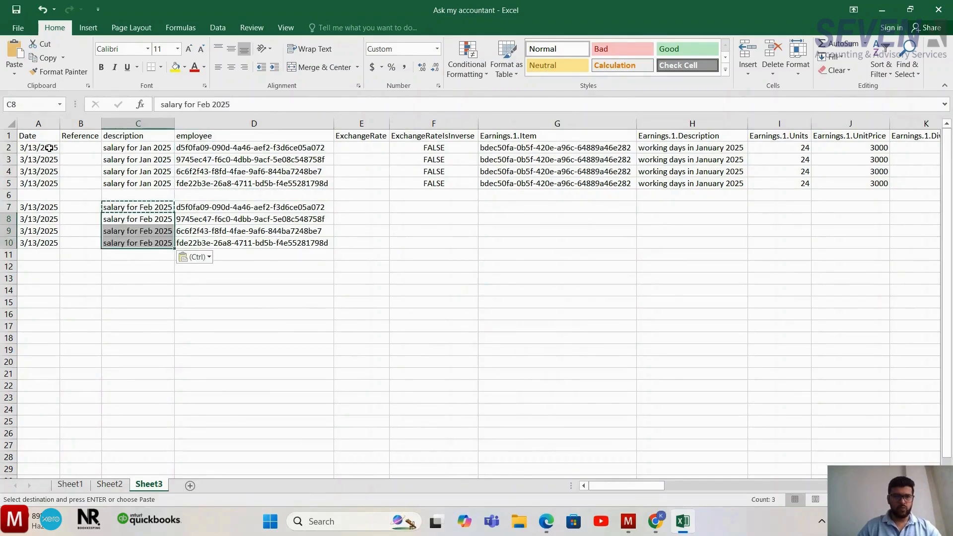
- Examine the employee identifiers in the four new February rows
key("Right")
key("Up")
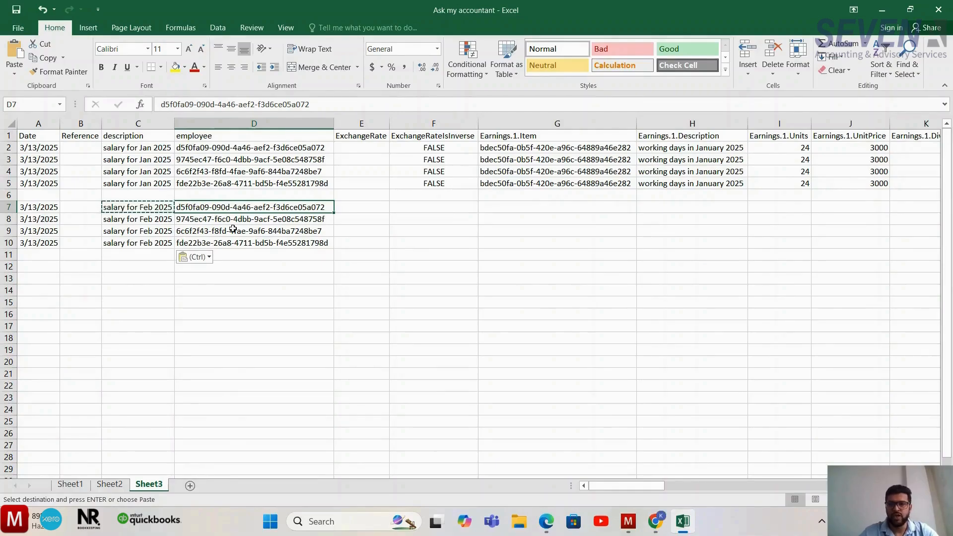
left_click(234, 219)
left_click(233, 208)
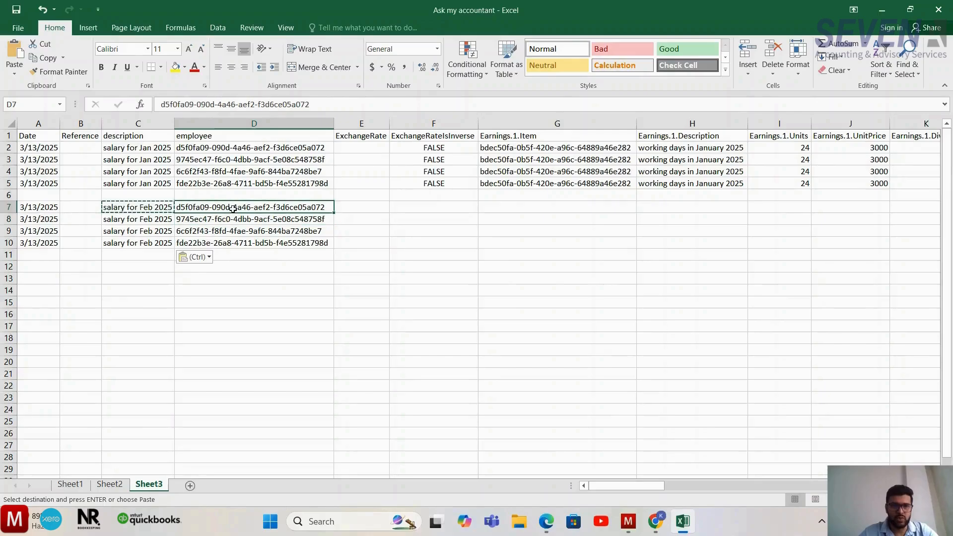
left_click(232, 221)
left_click(229, 232)
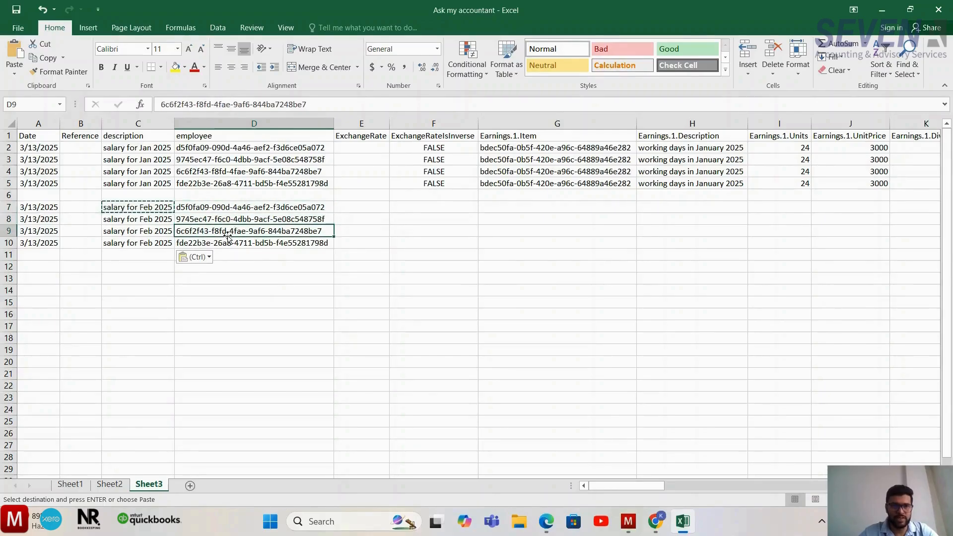
key("Down")
key("Up")
key("Up")
key("Up")
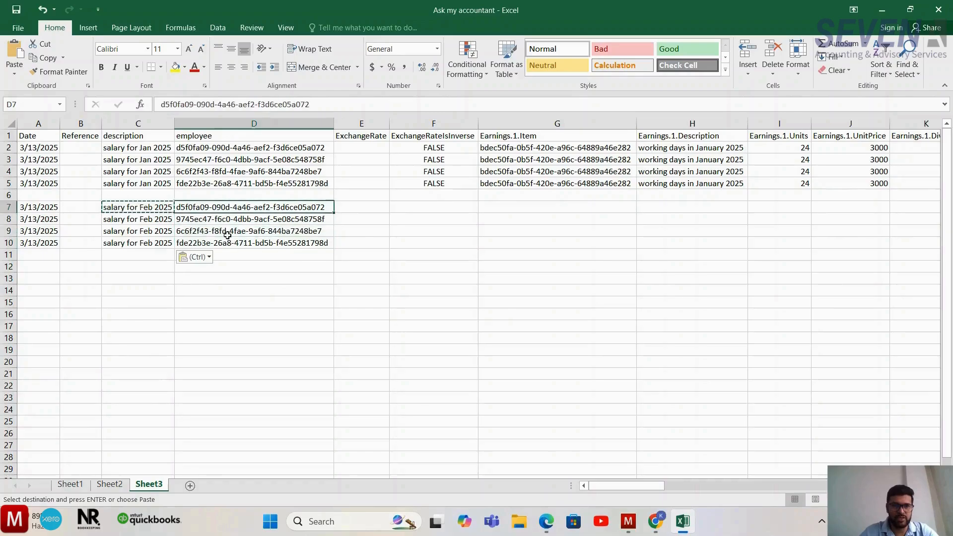
key("Down")
key("Down")
key("Down")
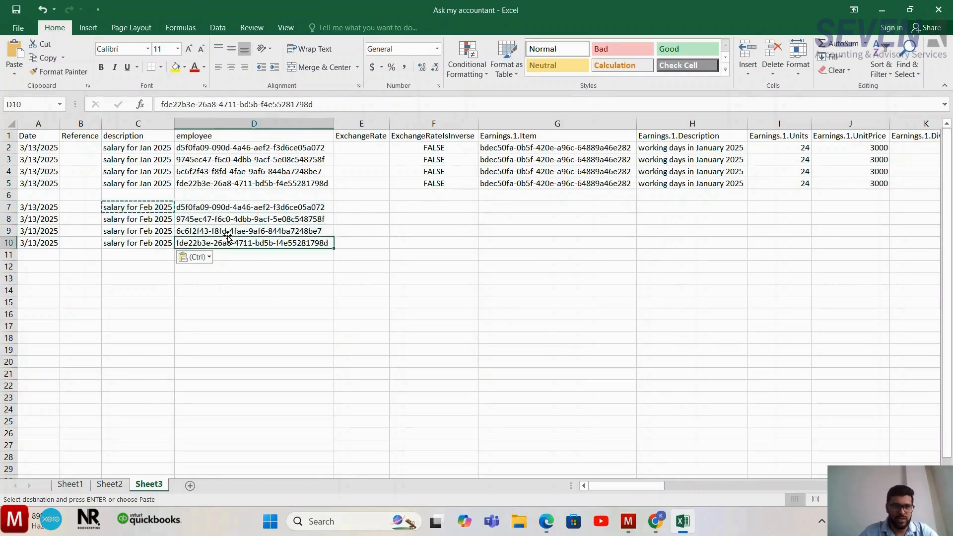
key("Up")
key("Up")
key("Up")
- Copy the Earnings.1.Item identifier from G5 into G7:G10 for the four February rows
key("Right")
key("Right")
key("Right")
key("Right")
key("Right")
key("Right")
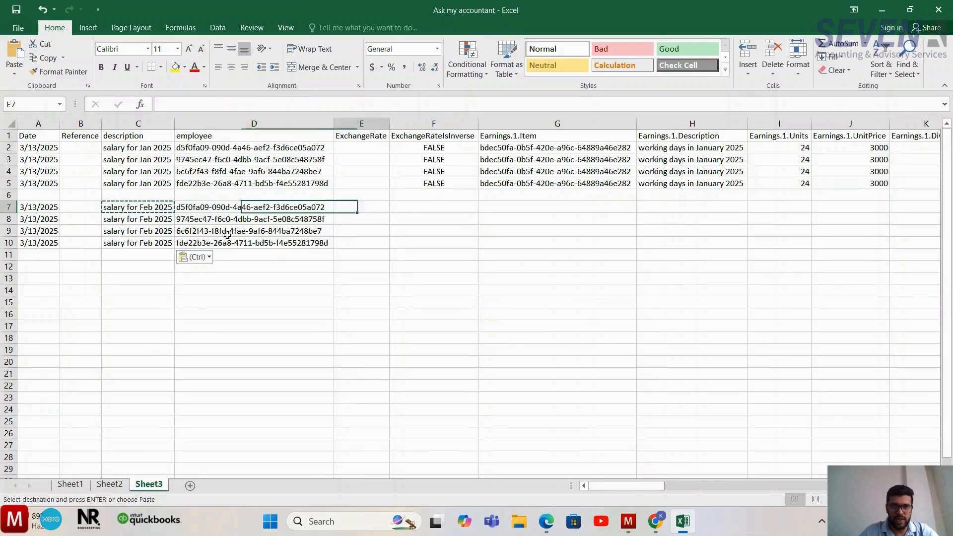
scroll(227, 235, "right", 3)
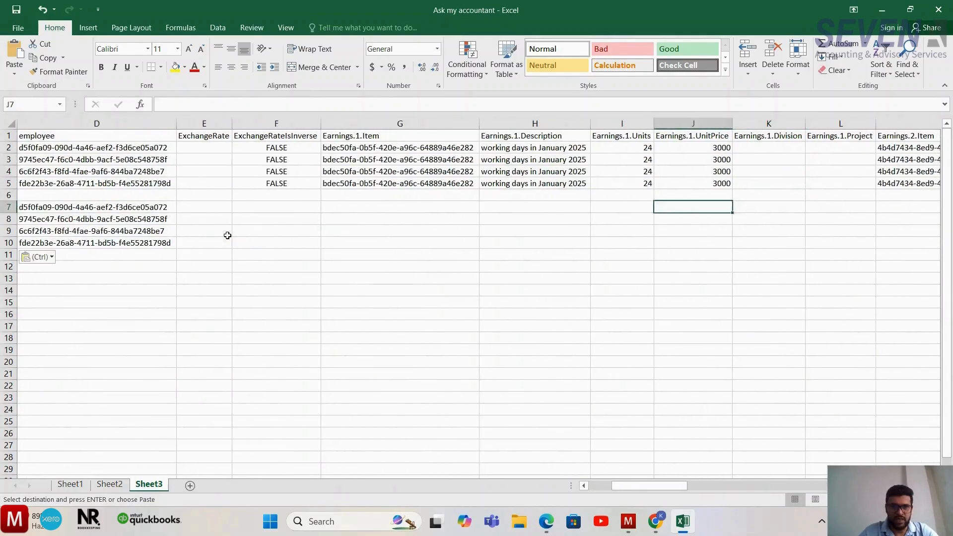
key("Left")
key("Left")
key("Left")
key("Left")
key("Up")
key("Right")
key("Up")
key("ctrl+c")
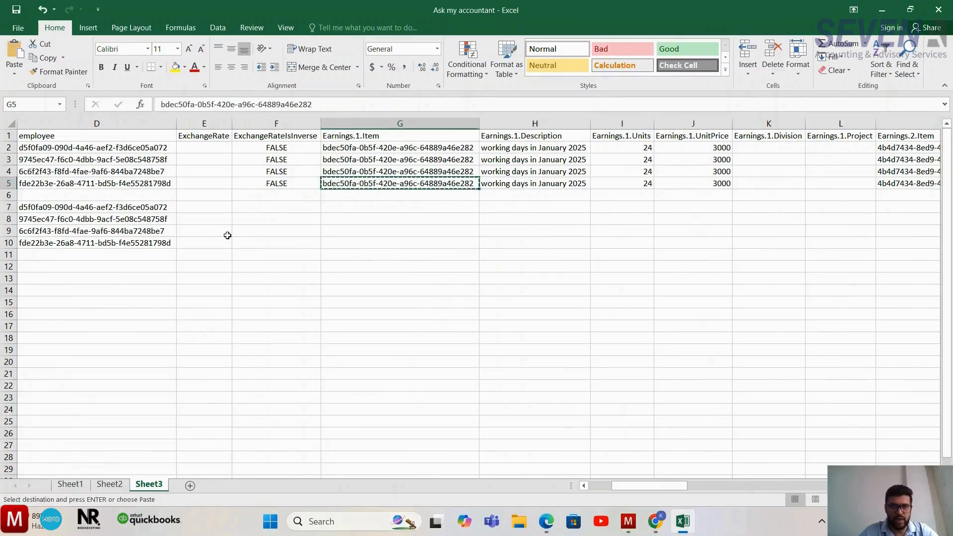
key("Down")
key("Down")
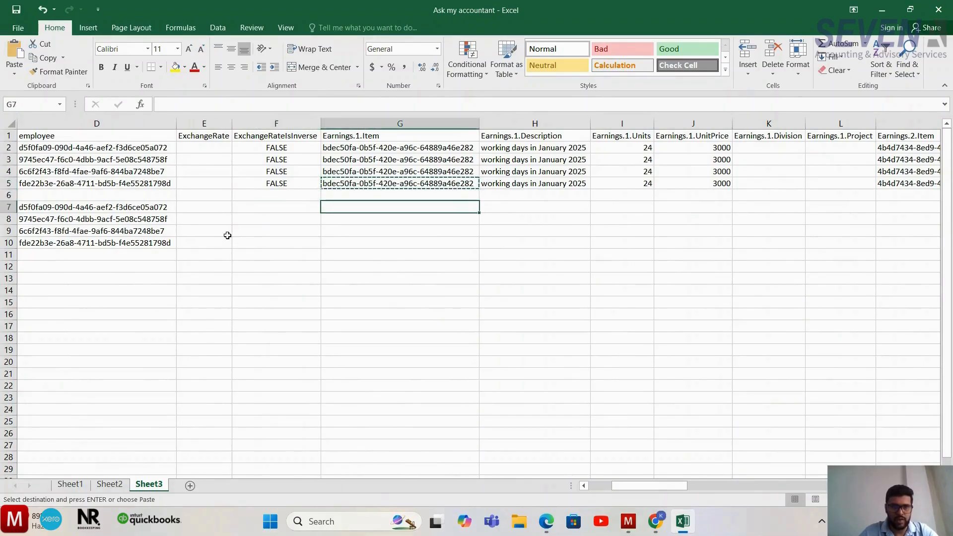
key("shift+Down")
key("shift+Down")
key("shift+Down")
key("ctrl+v")
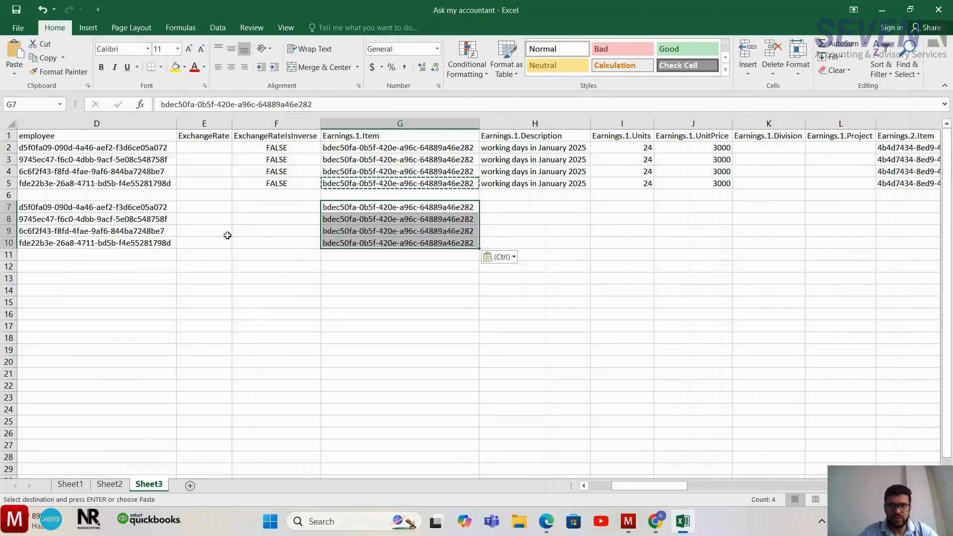
- Examine the Earnings.1.Description entries of the January rows in column H
key("Right")
key("Right")
key("Left")
key("Up")
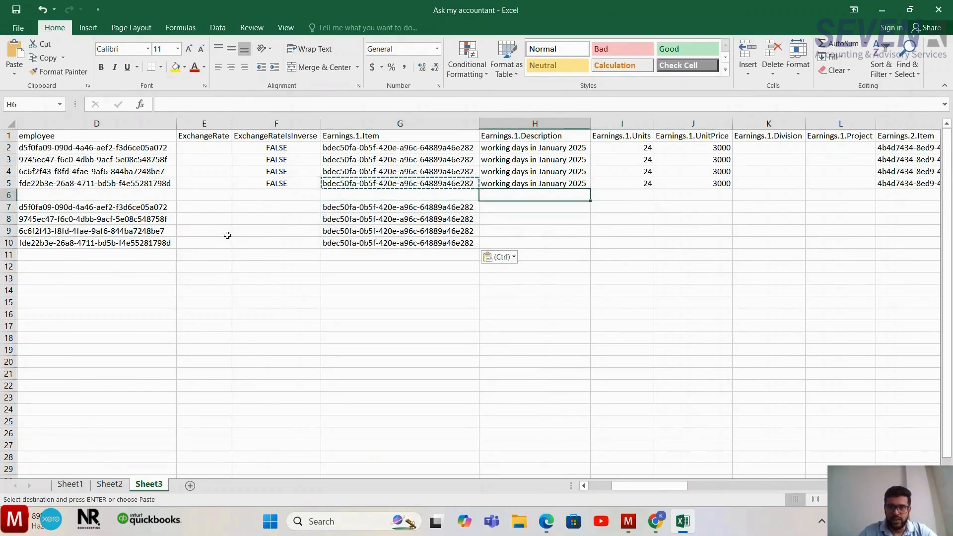
key("Up")
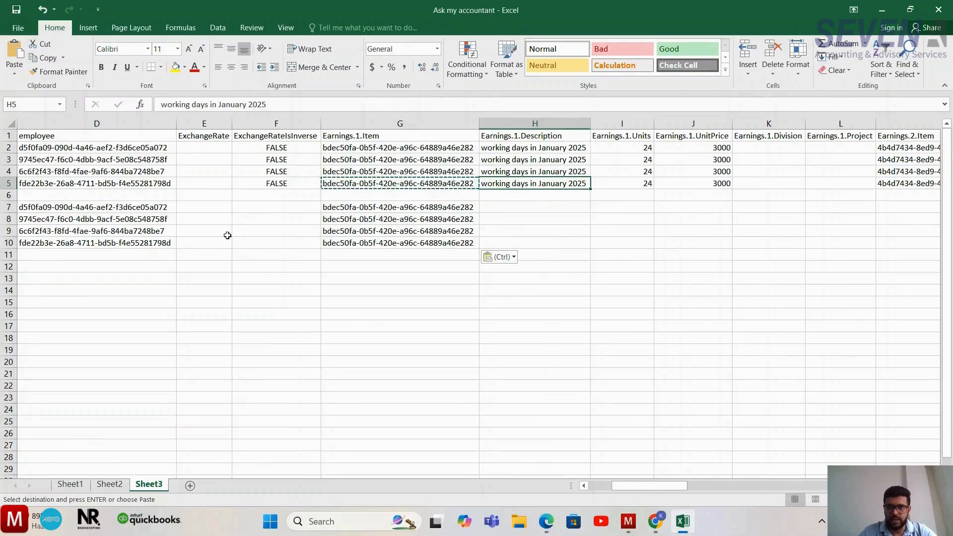
key("Up")
key("Up")
key("Up")
key("Down")
key("Down")
key("Down")
key("Down")
key("Down")
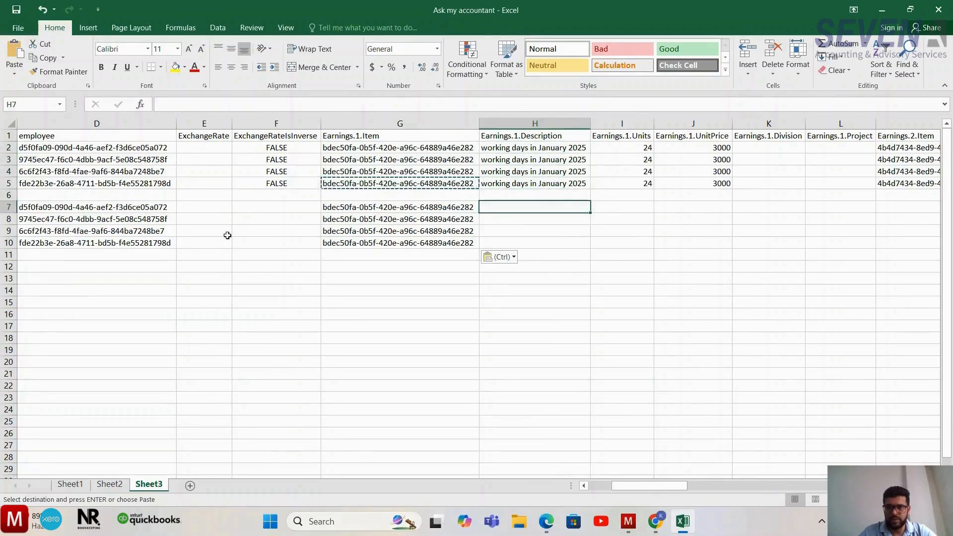
- Set Earnings.1.Units in I7 to 23 for the first February row
key("Right")
key("Right")
key("Up")
key("Left")
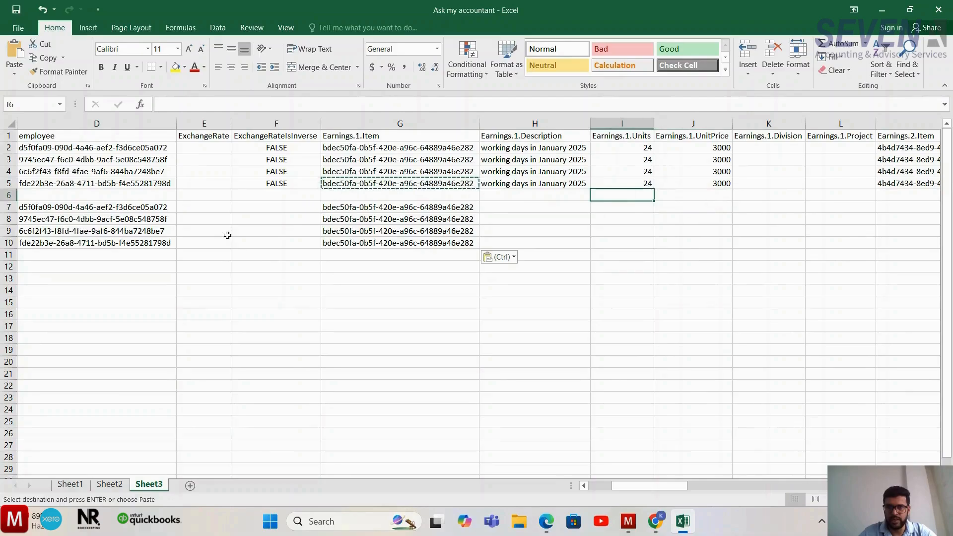
key("Up")
key("Down")
key("Down")
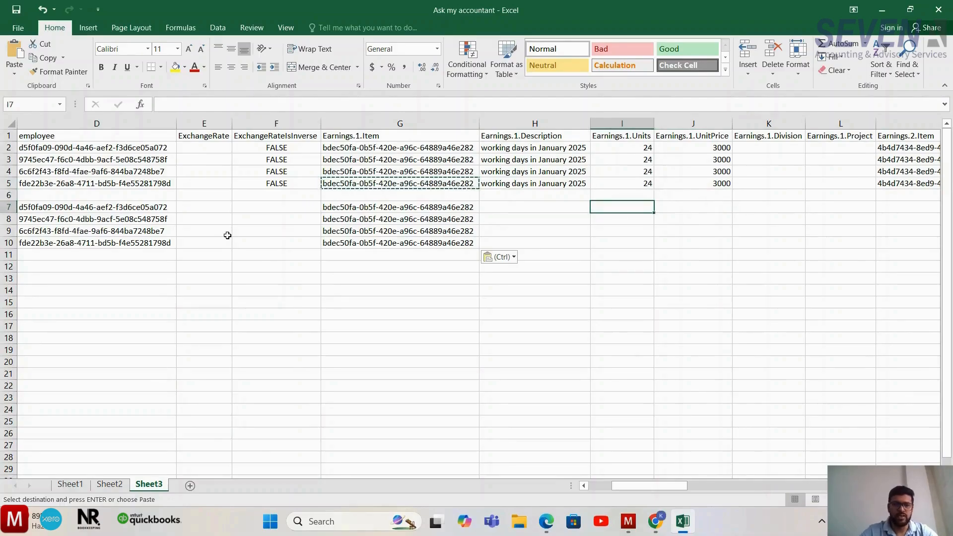
type("23")
key("Return")
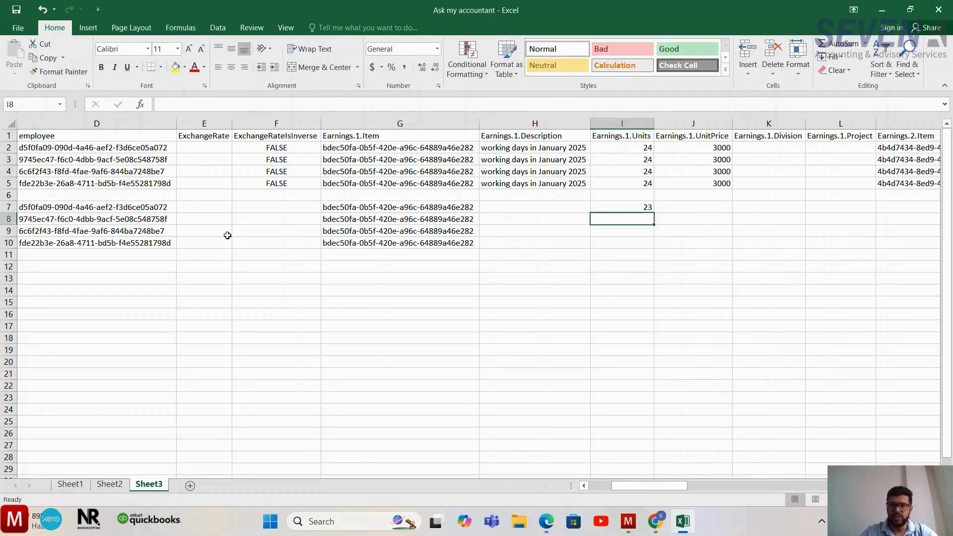
- Copy the units value from I7 into I8:I10 for the other February rows
key("Up")
key("ctrl+c")
key("Down")
key("shift+Down")
key("shift+Down")
key("ctrl+v")
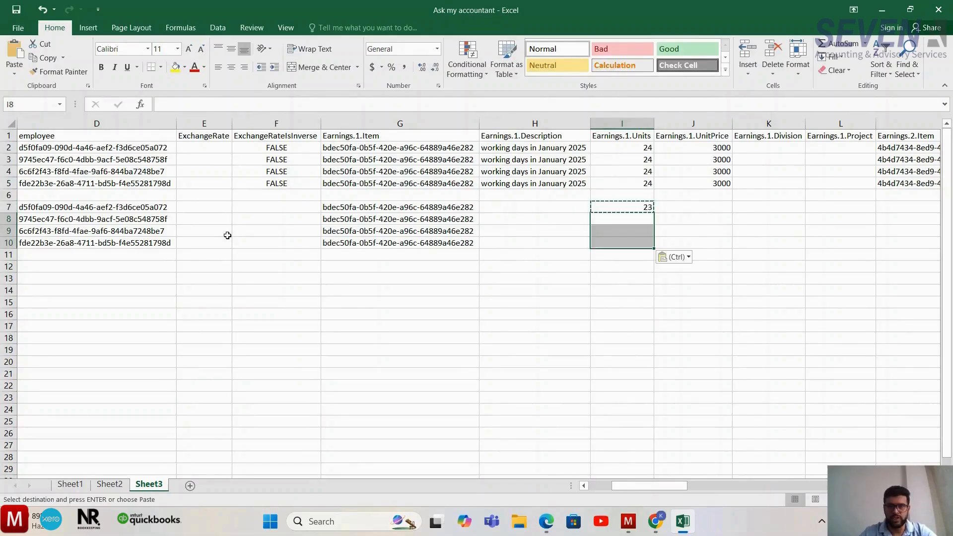
- Copy the Earnings.1.UnitPrice of 3000 from J5 into J7:J10
key("Right")
key("Right")
key("Left")
key("Up")
key("Up")
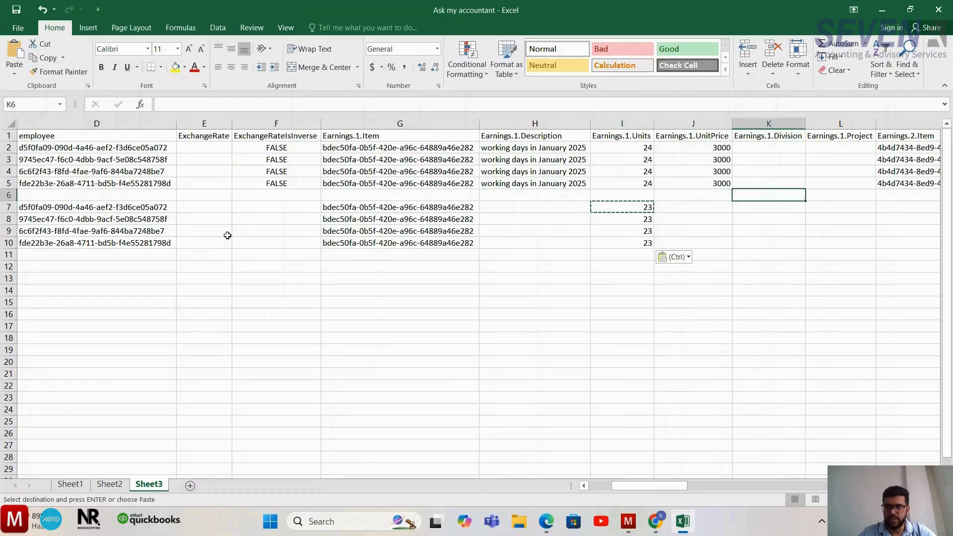
key("Up")
key("ctrl+c")
key("Down")
key("Down")
key("shift+Down")
key("shift+Down")
key("shift+Down")
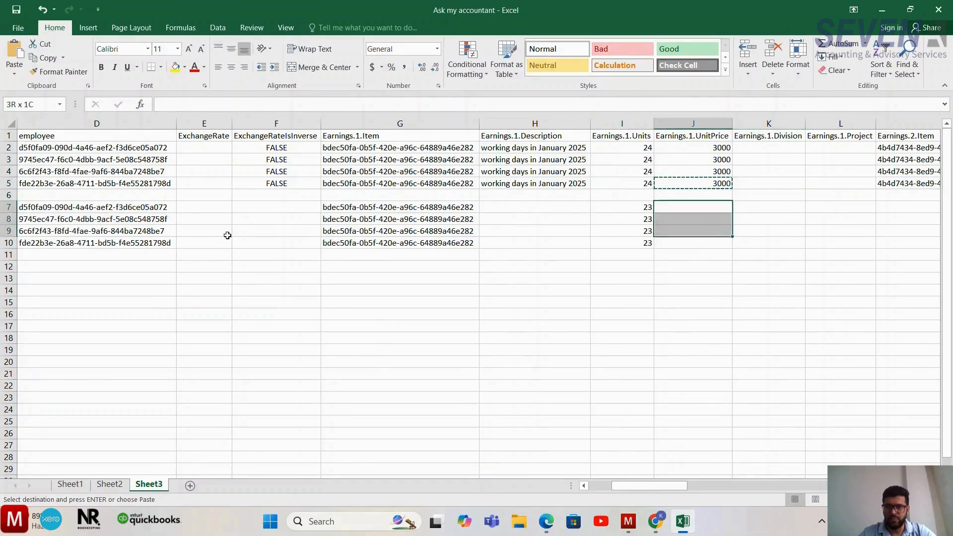
key("ctrl+v")
- Copy the Earnings.2.Item identifier from M5 into M7:M10
key("Right")
key("Right")
key("Right")
key("Right")
key("Right")
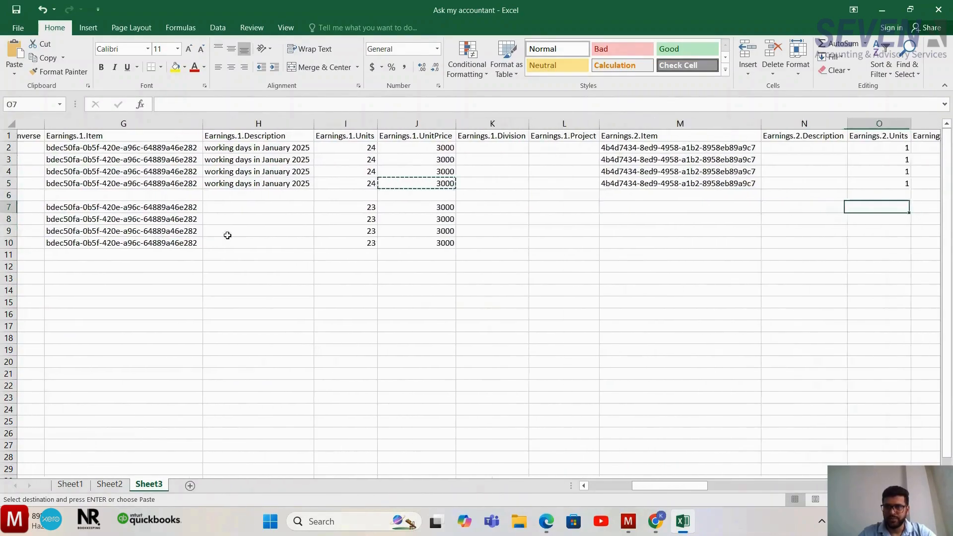
key("Left")
key("Left")
key("Up")
key("Up")
key("ctrl+c")
key("Down")
key("Down")
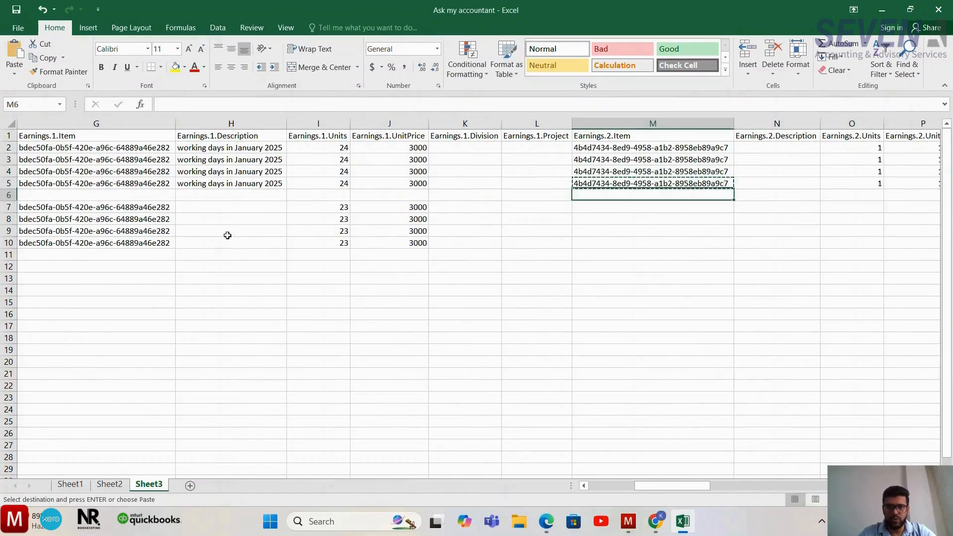
key("shift+Down")
key("shift+Down")
key("shift+Down")
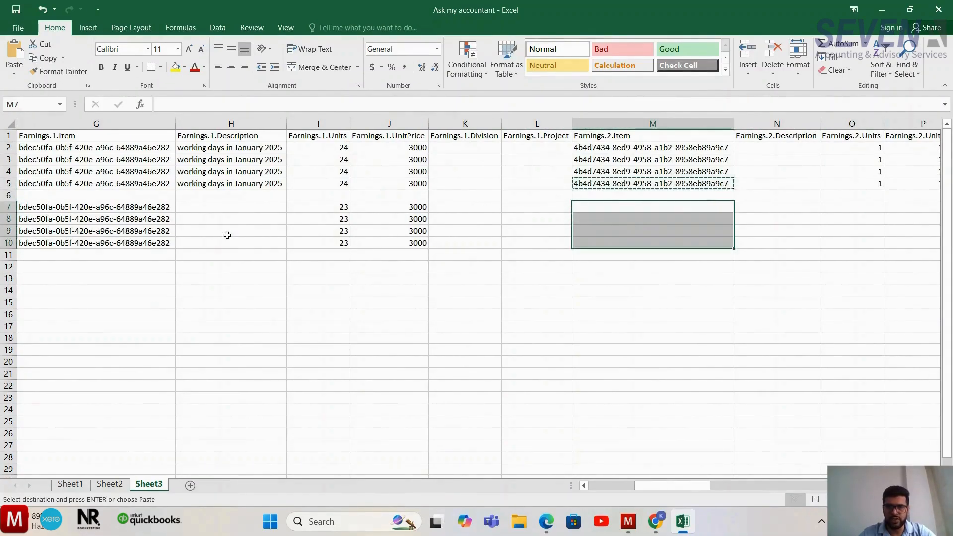
key("ctrl+v")
- Copy the Earnings.2.Units value of 1 from O5 into O7:O10
key("Right")
key("Right")
scroll(228, 235, "right", 3)
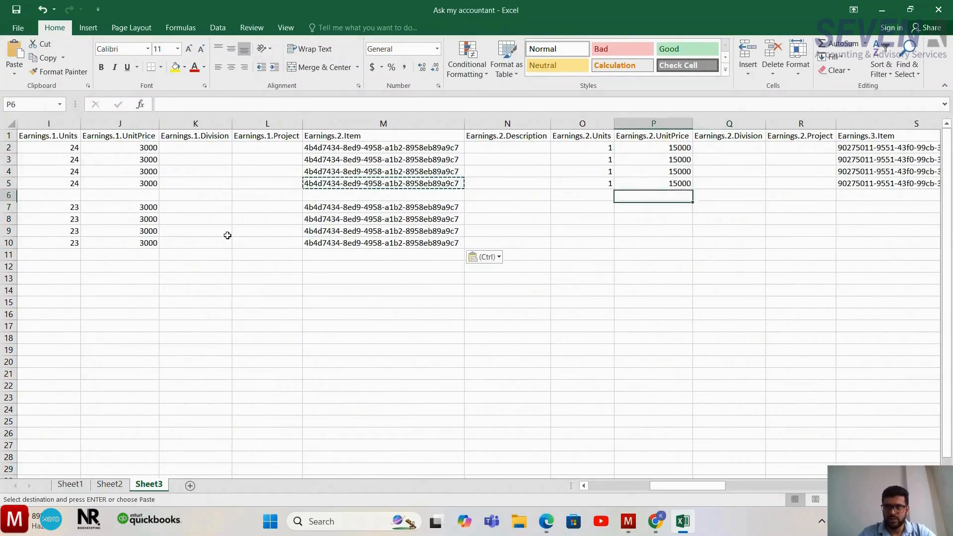
key("Up")
key("Up")
key("ctrl+c")
key("Down")
key("Down")
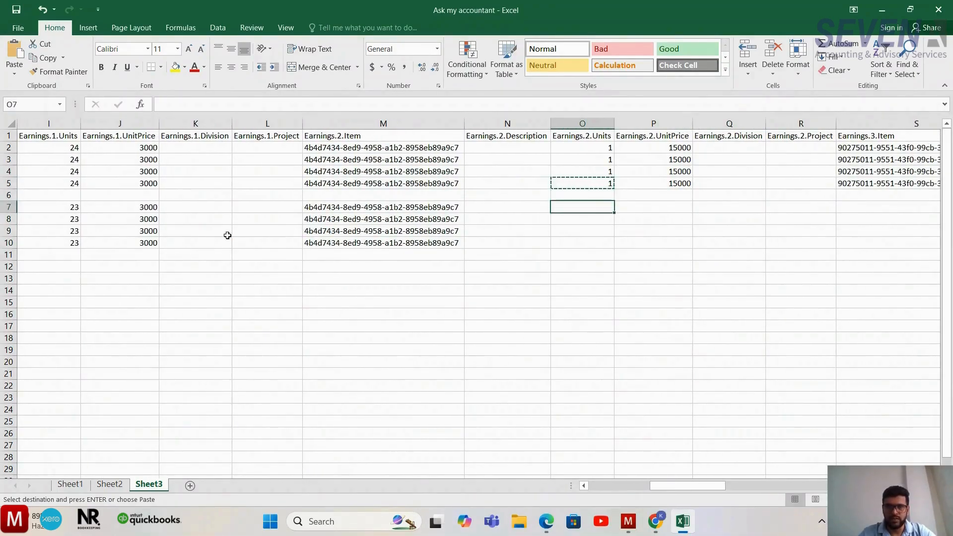
key("shift+Down")
key("shift+Down")
key("shift+Down")
key("ctrl+v")
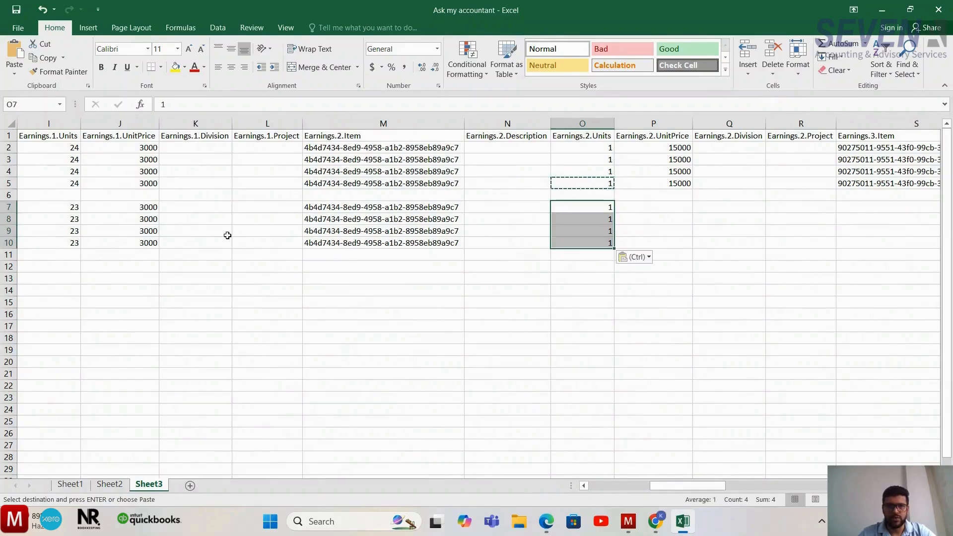
- Copy the Earnings.2.UnitPrice of 15000 from P5 into P7:P10
key("Up")
key("Right")
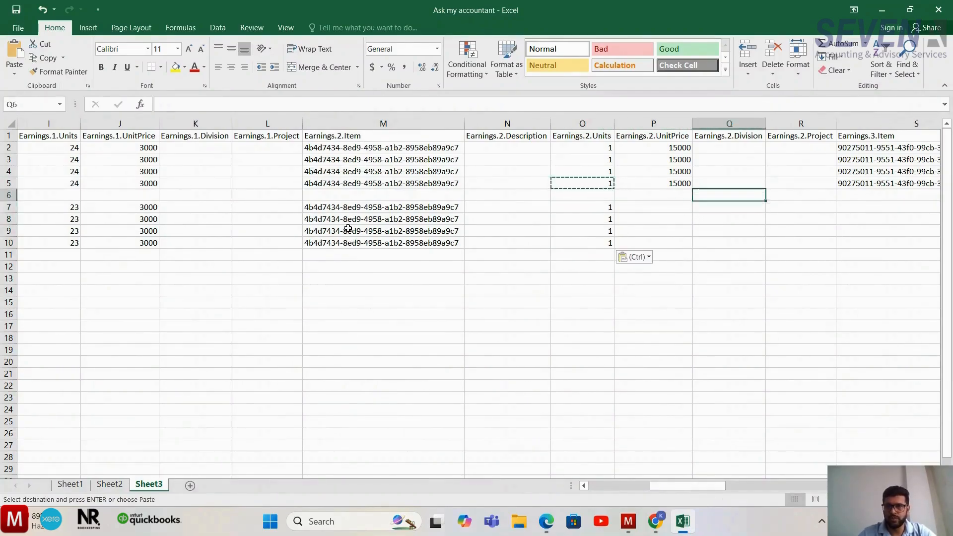
key("Up")
key("ctrl+c")
key("Down")
key("Down")
key("shift+Down")
key("shift+Down")
key("shift+Down")
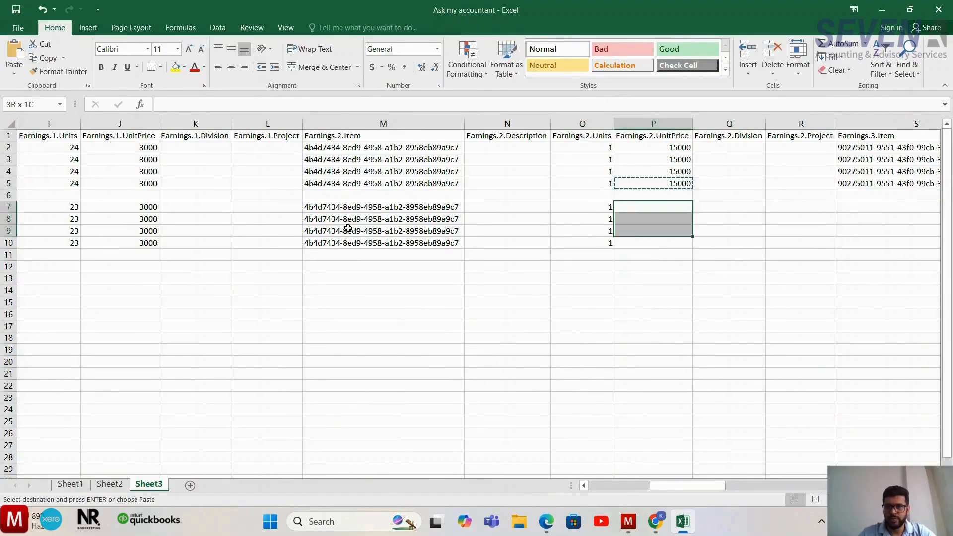
key("ctrl+v")
- Copy the Earnings.3.Item identifier from S5 into S7:S10
key("Right")
key("Right")
key("Right")
key("Right")
key("Right")
key("Left")
key("Left")
key("Up")
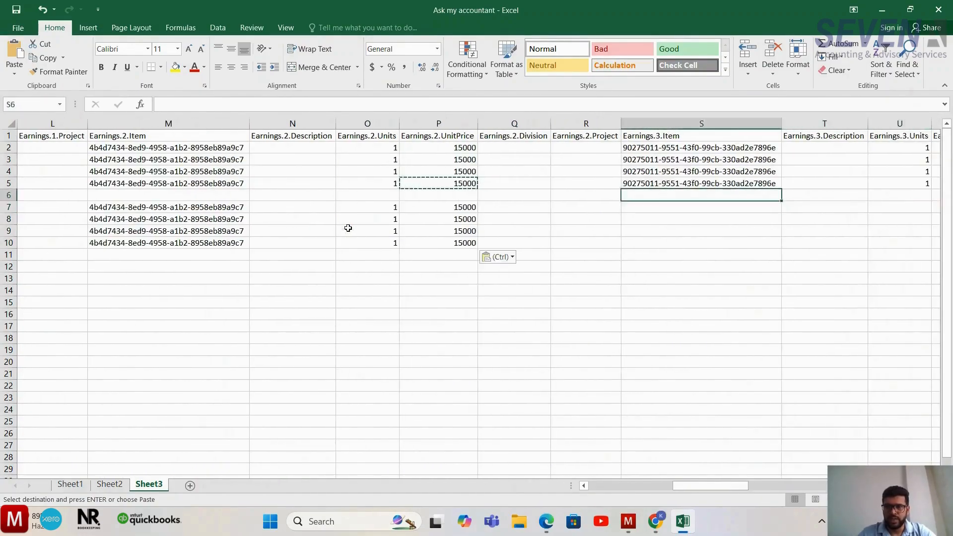
key("Up")
key("Up")
key("ctrl")
key("Escape")
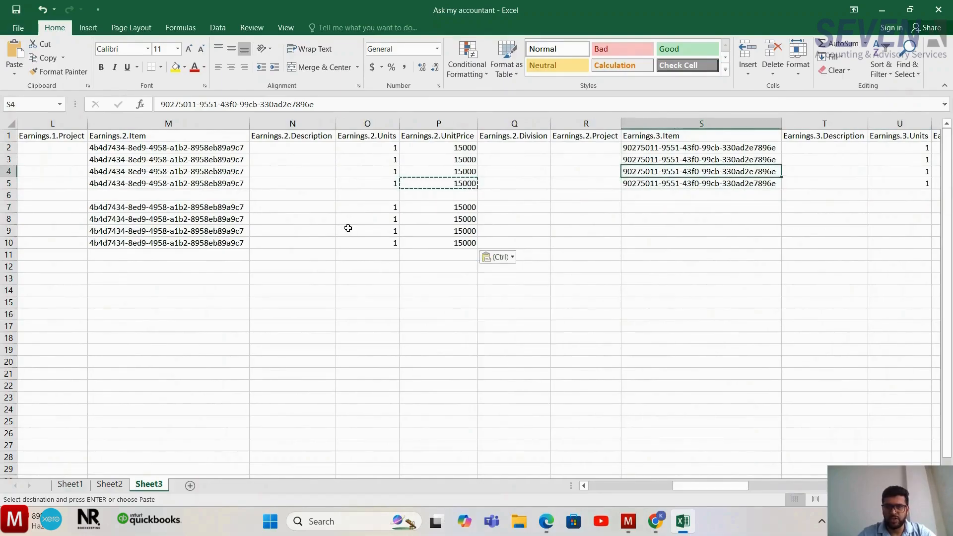
key("Down")
key("ctrl+c")
key("Down")
key("Down")
key("Up")
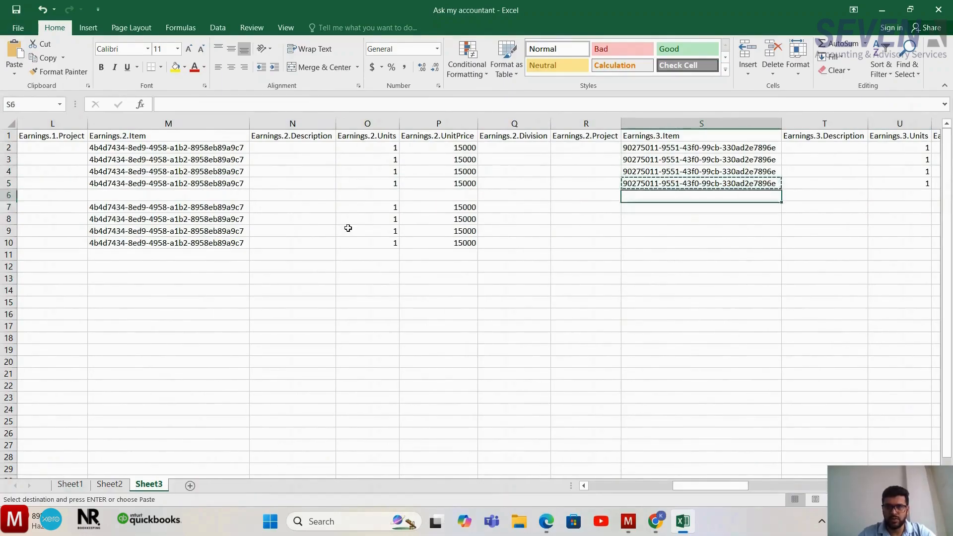
key("Down")
key("Up")
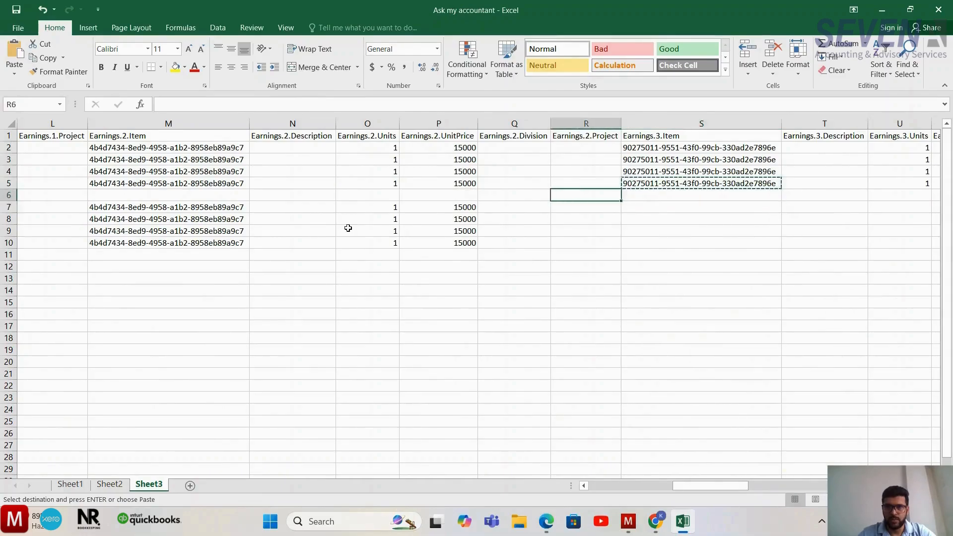
key("Down")
key("shift+Down")
key("shift+Down")
key("shift+Down")
key("ctrl+v")
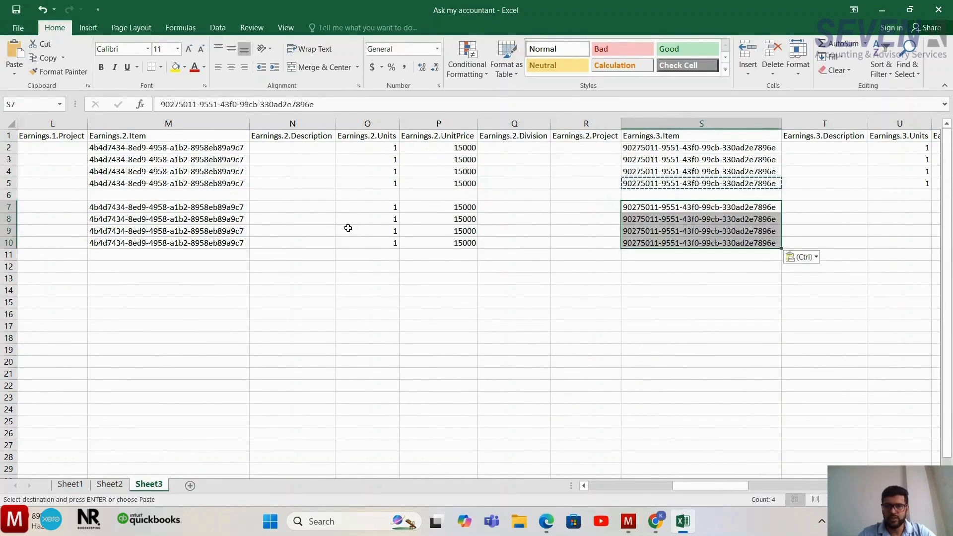
- Copy the Earnings.3.Units value of 1 from U5 into U7:U10
key("Right")
key("Right")
key("Right")
key("Right")
key("Up")
key("Up")
key("Left")
key("Left")
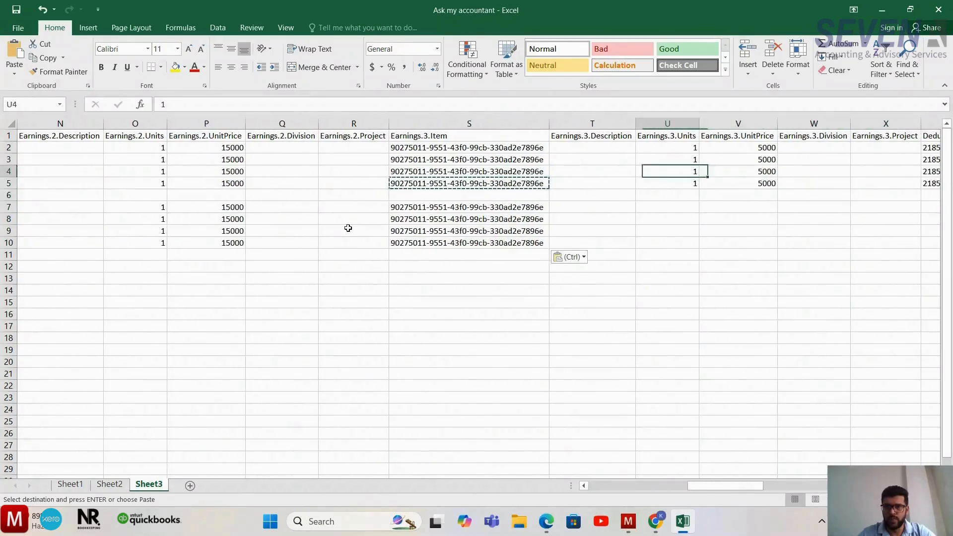
key("ctrl+c")
key("Down")
key("Down")
key("shift+Down")
key("shift+Down")
key("shift+Down")
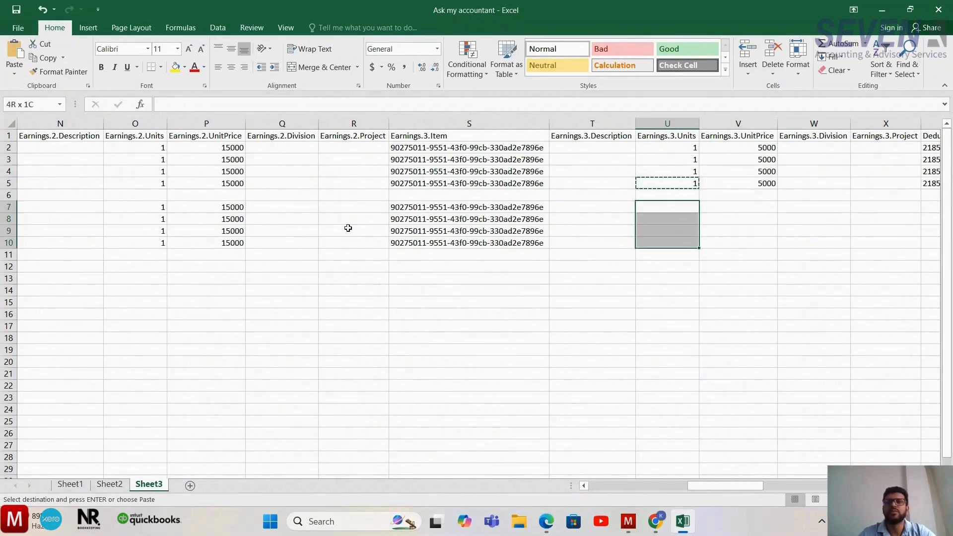
key("ctrl+v")
- Copy the Earnings.3.UnitPrice of 5000 from V5 into V7:V10
key("Right")
key("Right")
key("Up")
key("Up")
key("Left")
key("ctrl+c")
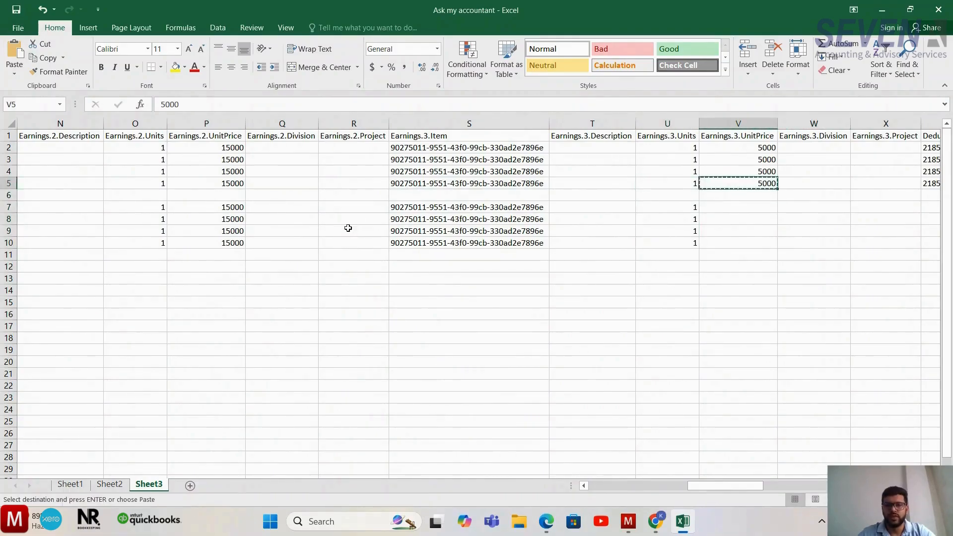
key("Down")
key("Down")
key("Down")
key("Up")
key("shift+Down")
key("shift+Down")
key("shift+Down")
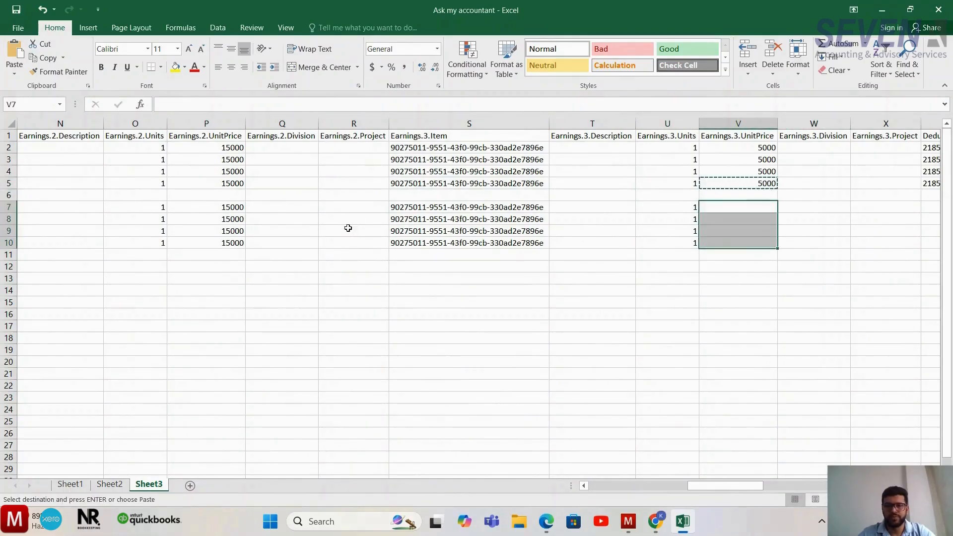
key("ctrl+v")
- Copy the Deductions.1.Item identifier from Y5 into Y7:Y10
key("Right")
key("Right")
key("Right")
key("Up")
key("Up")
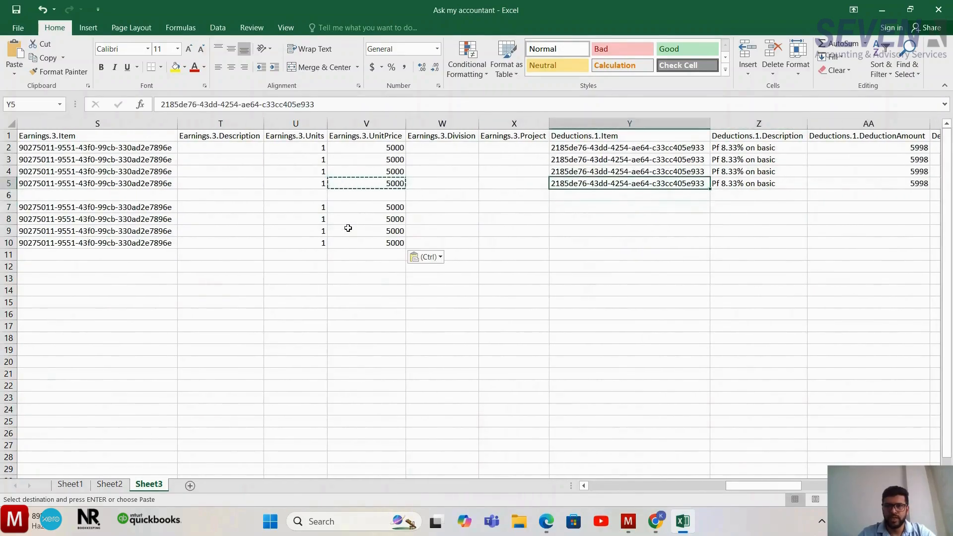
key("ctrl+c")
key("Down")
key("Down")
key("shift+Down")
key("shift+Down")
key("shift+Down")
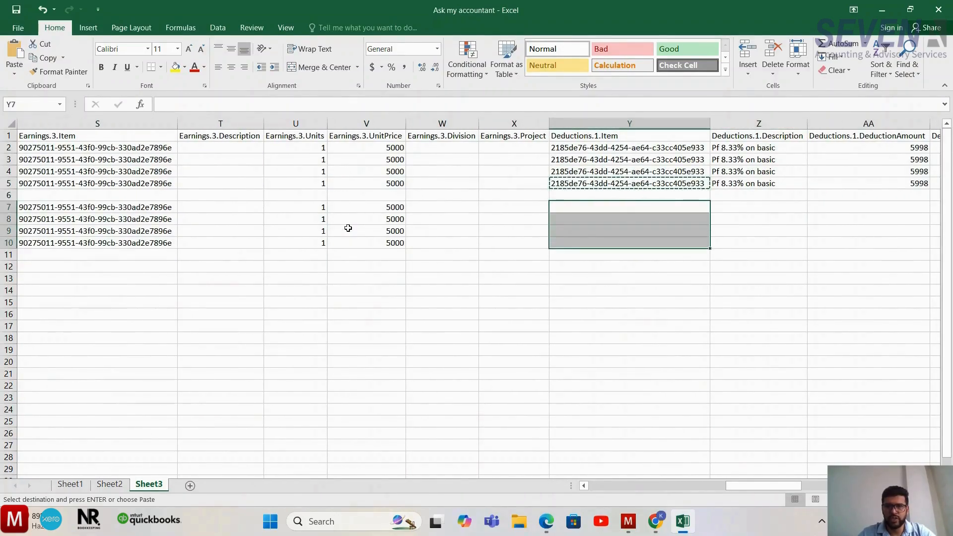
key("ctrl+v")
- Copy the Deductions.1.Description text "Pf 8.33% on basic" from Z5 into Z7:Z10
key("Right")
key("Right")
key("Right")
key("Left")
key("Left")
key("Up")
key("Up")
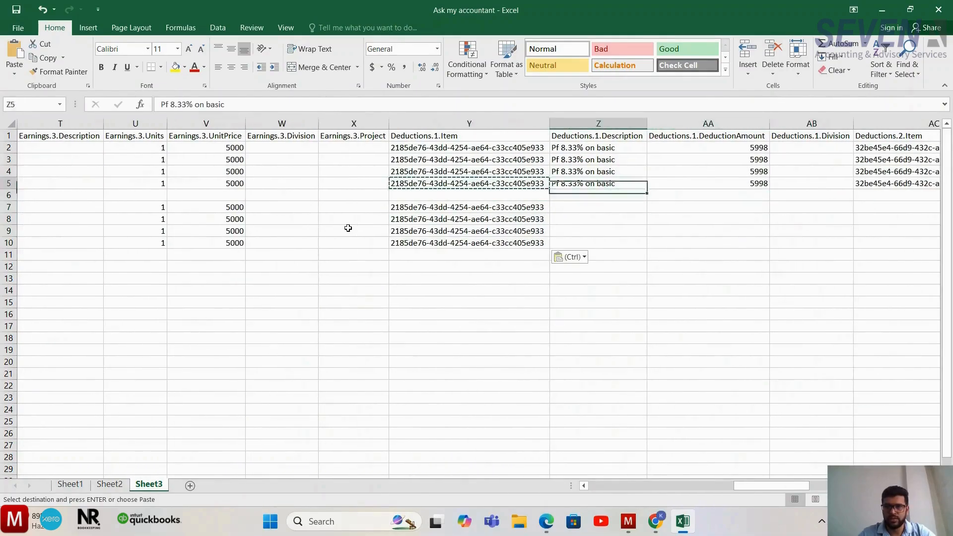
key("ctrl+c")
key("Down")
key("Down")
key("shift+Down")
key("shift+Down")
key("shift+Down")
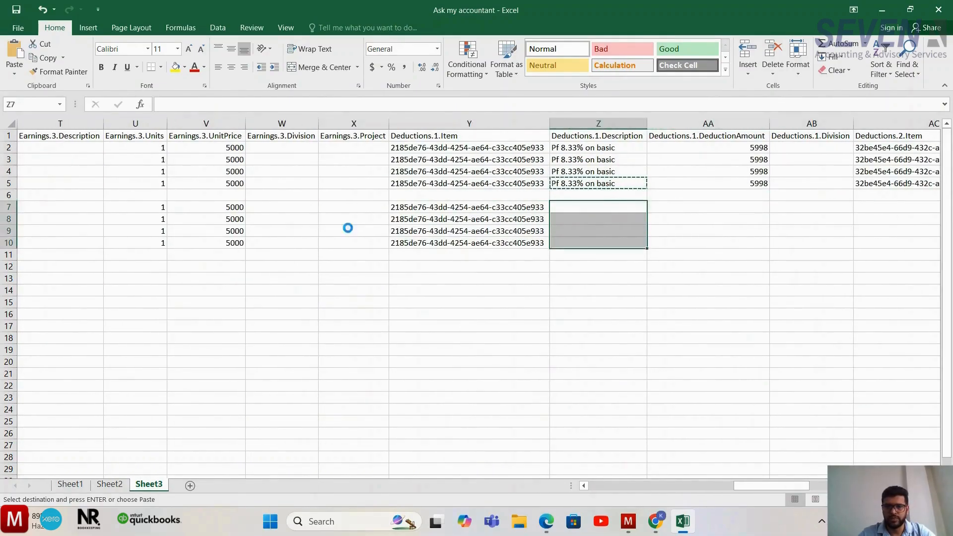
key("ctrl+Right")
key("ctrl+Left")
key("Right")
key("Up")
key("Up")
key("ctrl+c")
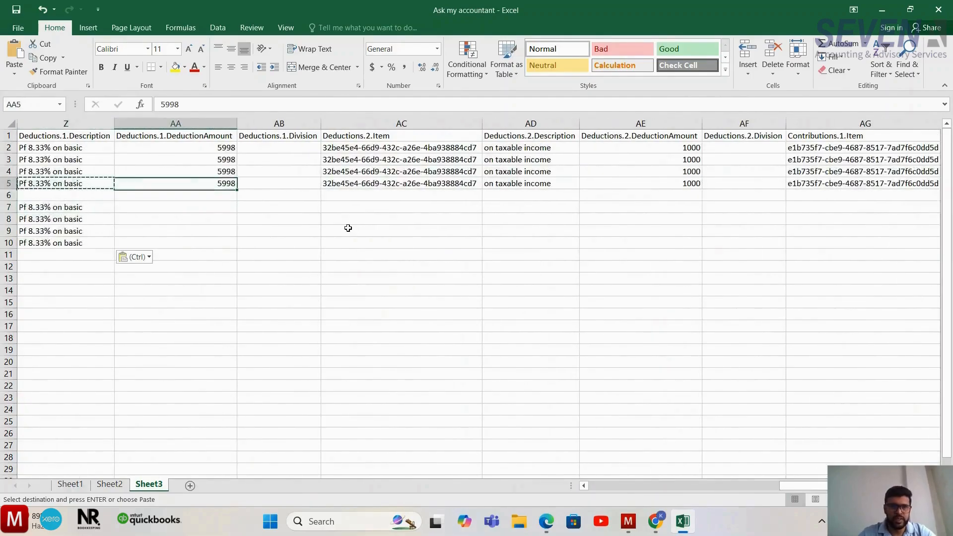
key("Down")
key("Down")
key("shift+Down")
key("shift+Down")
key("shift+Down")
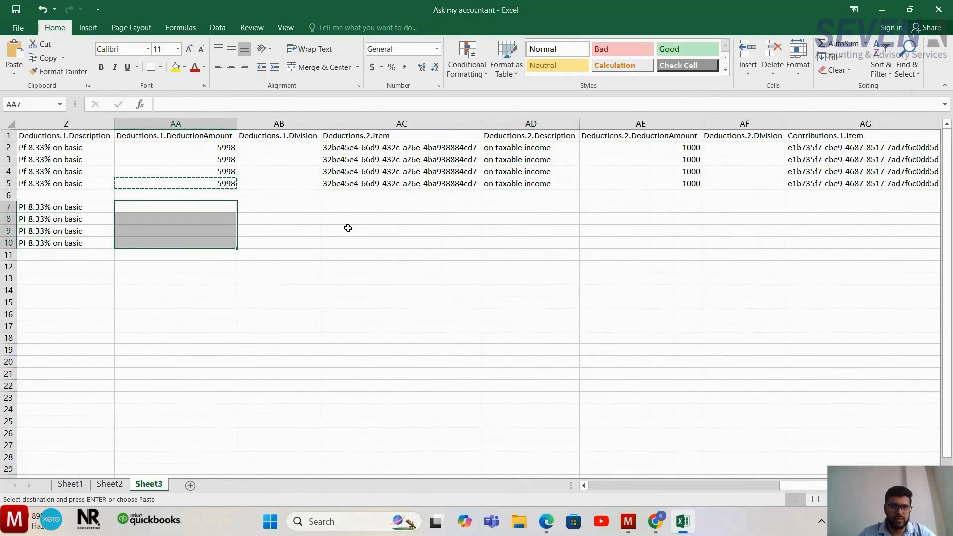
- Enter 5748 as the Deductions.1.DeductionAmount in AA7 and copy it into AA8:AA10
key("Left")
key("Left")
key("Left")
key("Left")
key("Left")
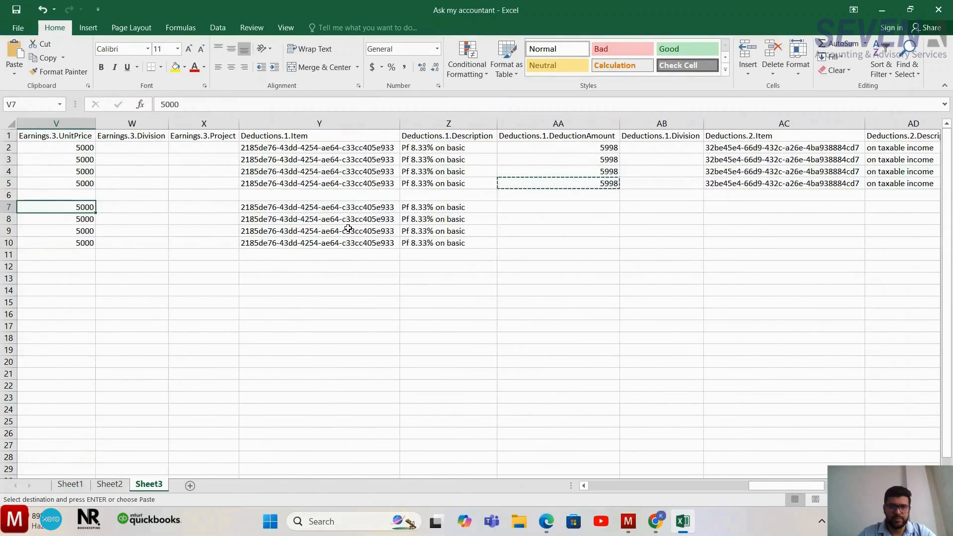
key("Left")
key("Left")
key("Right")
key("Right")
key("Right")
key("Right")
key("Right")
key("Right")
key("Right")
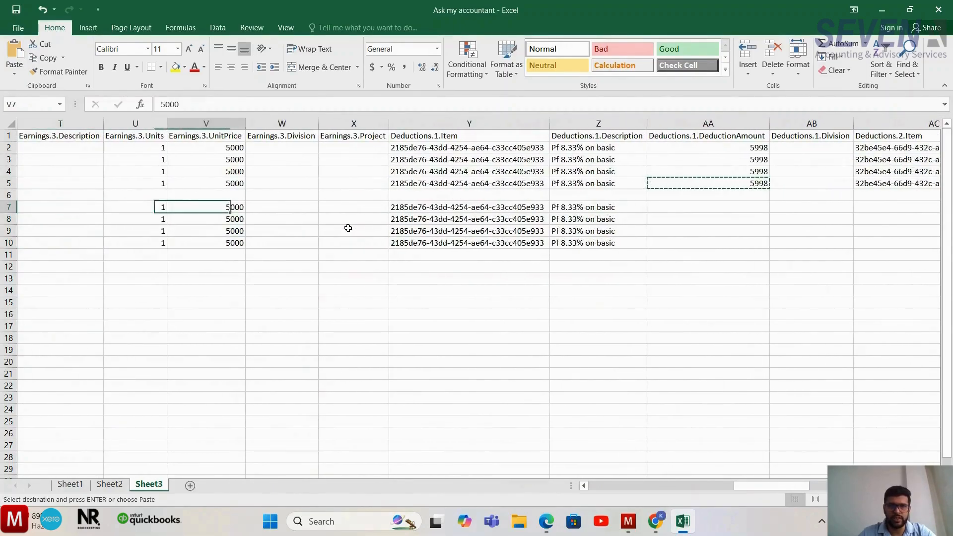
type("5748")
key("Return")
key("Down")
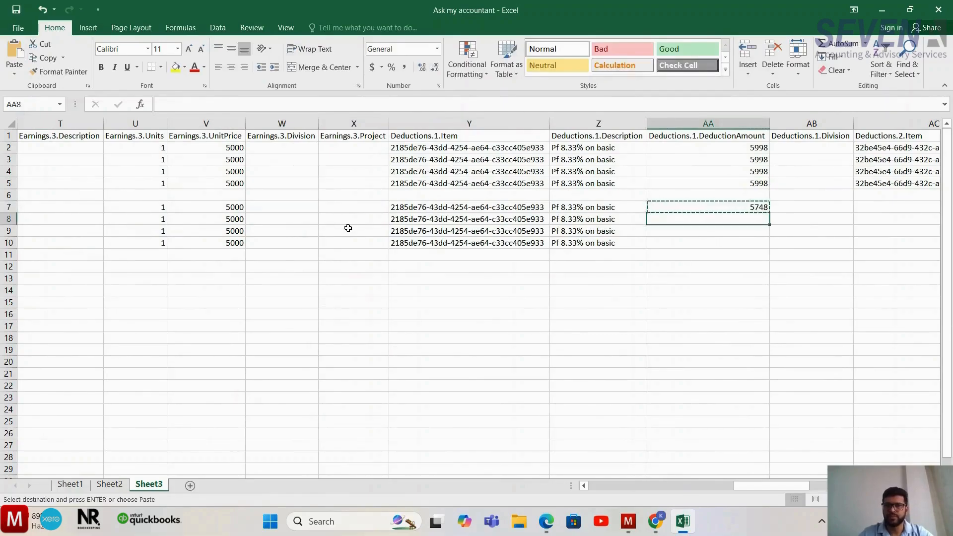
key("shift+Down")
key("shift+Down")
key("ctrl+v")
- Copy the Deductions.2.Item identifier from AC5 into AC7:AC10
key("Right")
key("Right")
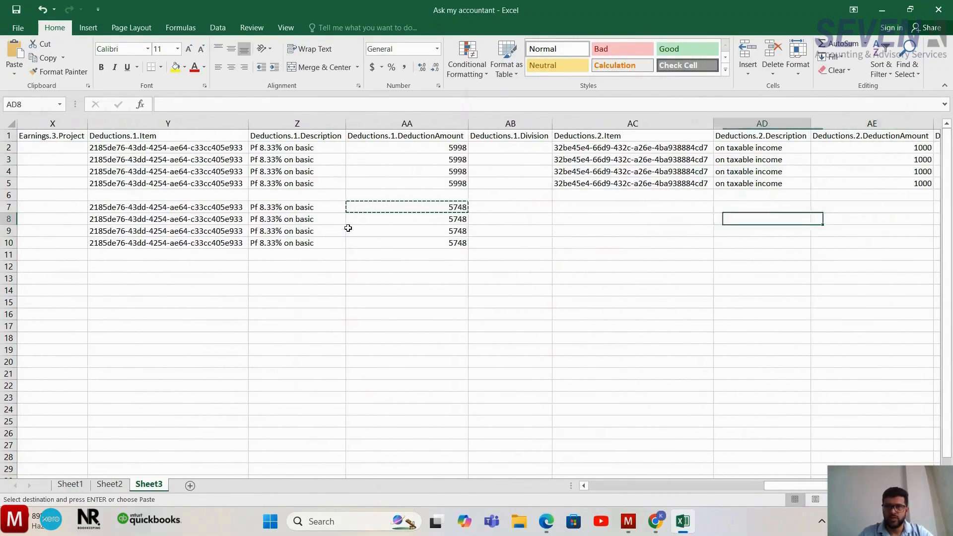
key("Up")
key("Up")
key("Up")
key("ctrl+c")
key("Down")
key("Down")
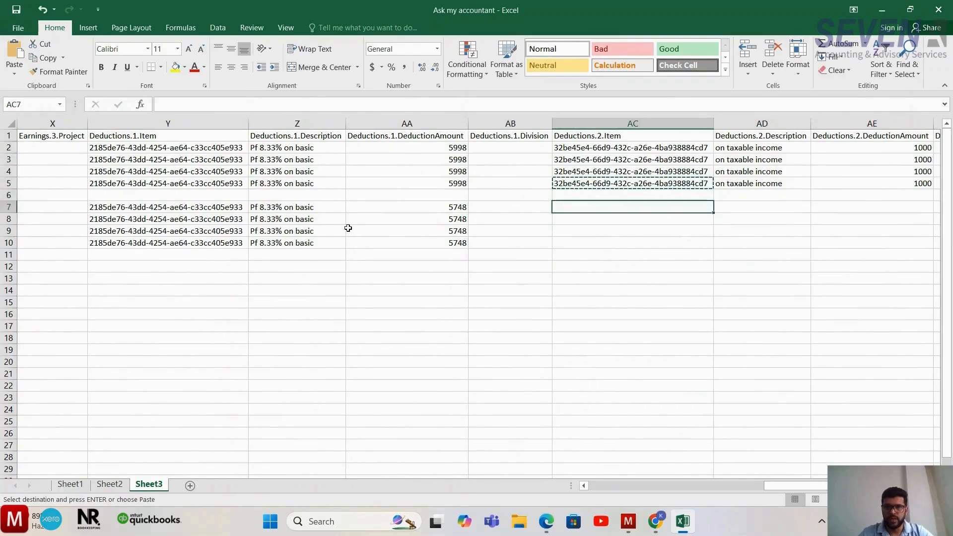
key("shift+Down")
key("shift+Down")
key("shift+Down")
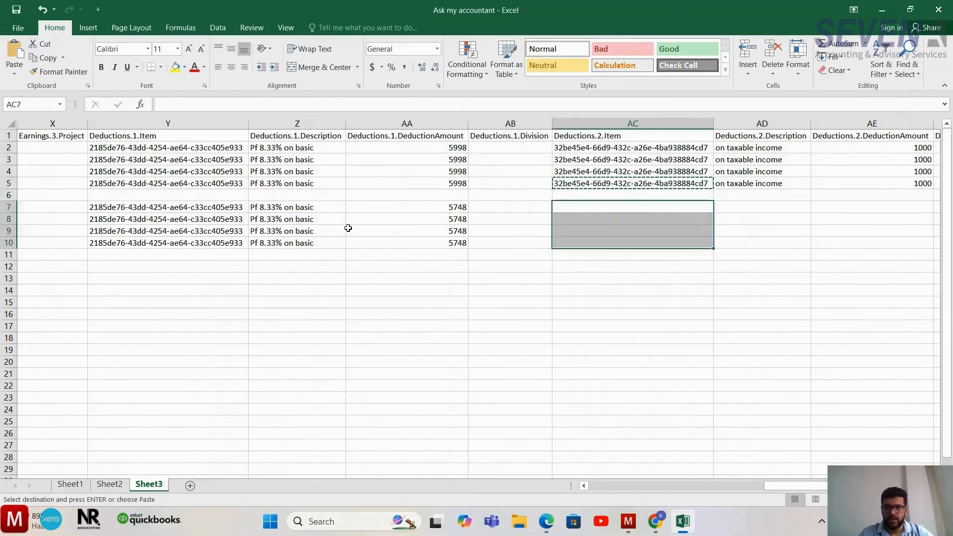
key("ctrl+v")
key("ctrl")
key("Escape")
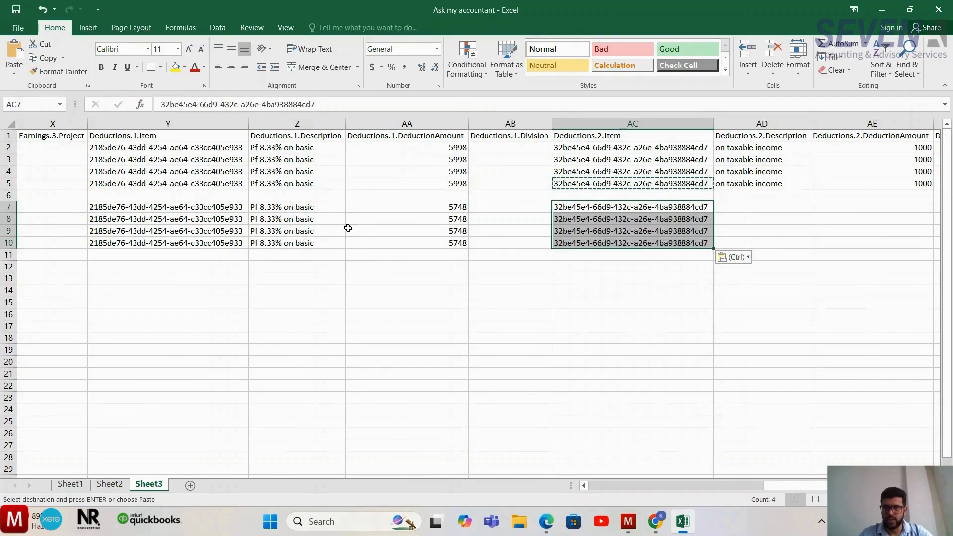
- Copy the Deductions.2 description "on taxable income" and amount 1000 from AD5:AE5 into AD7:AE10
key("Right")
key("Right")
key("Right")
key("Left")
key("Up")
key("Left")
key("Up")
key("ctrl+c")
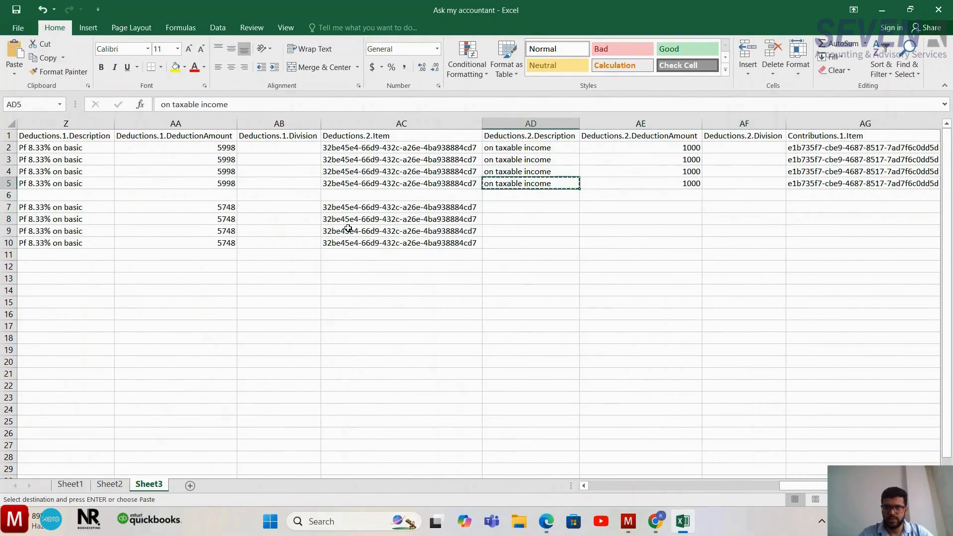
key("Down")
key("Up")
key("shift+Right")
key("ctrl+c")
key("Down")
key("Down")
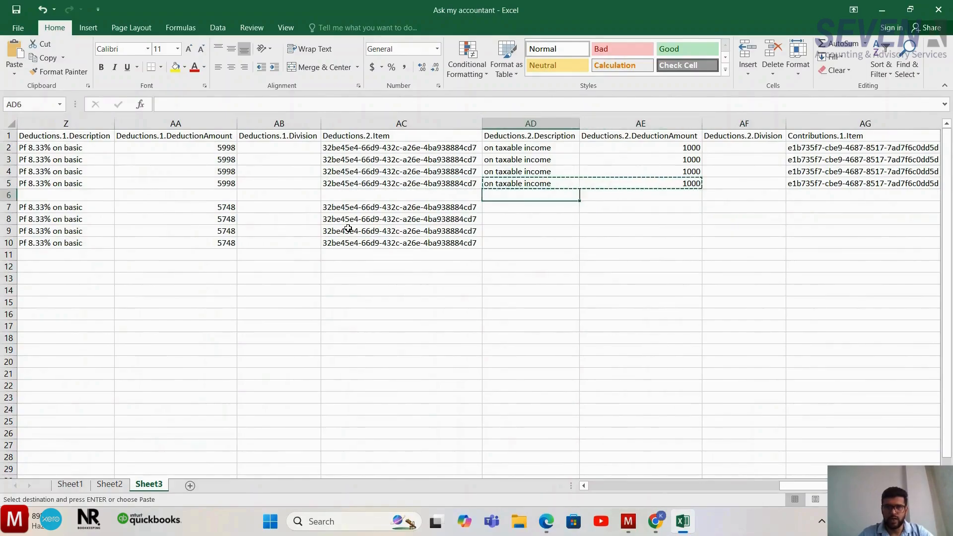
key("shift+Right")
key("shift+Down")
key("shift+Down")
key("shift+Down")
key("ctrl+v")
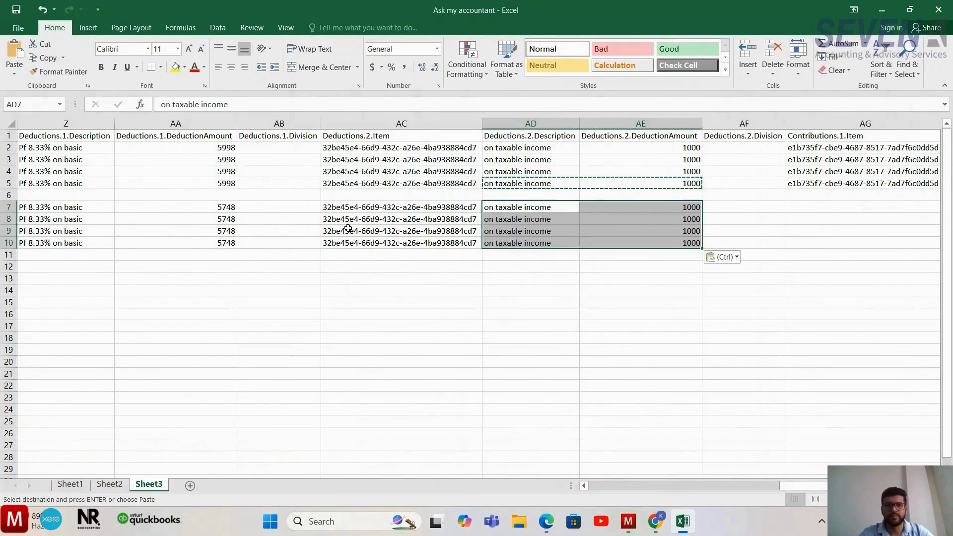
- Copy the Contributions.1.Item identifier and description "Pf 8.33% on basic" from AG5:AH5 into AG7:AH10
key("Right")
key("Right")
key("Up")
key("Right")
key("Left")
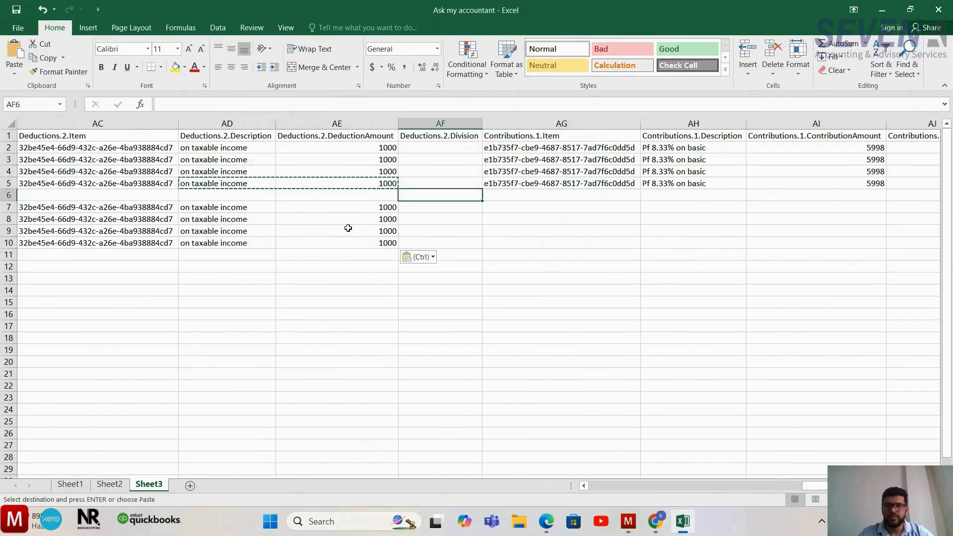
key("Up")
key("Right")
key("ctrl+c")
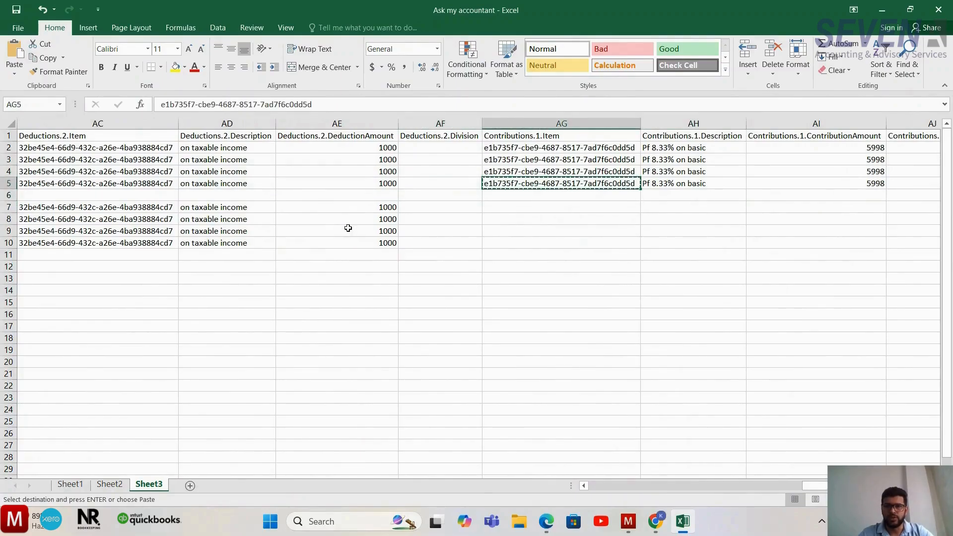
key("shift+Right")
key("Down")
key("Down")
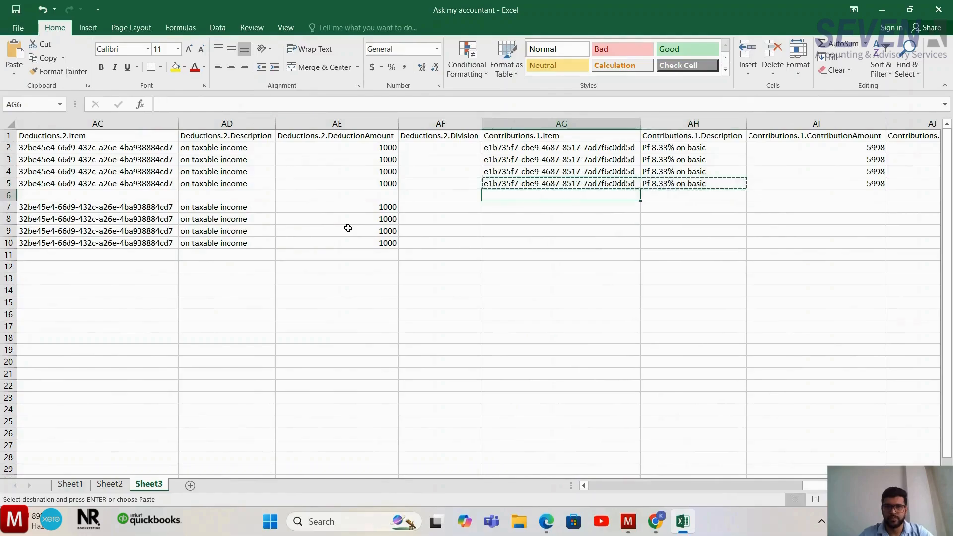
key("shift+Down")
key("shift+Down")
key("shift+Down")
key("ctrl+v")
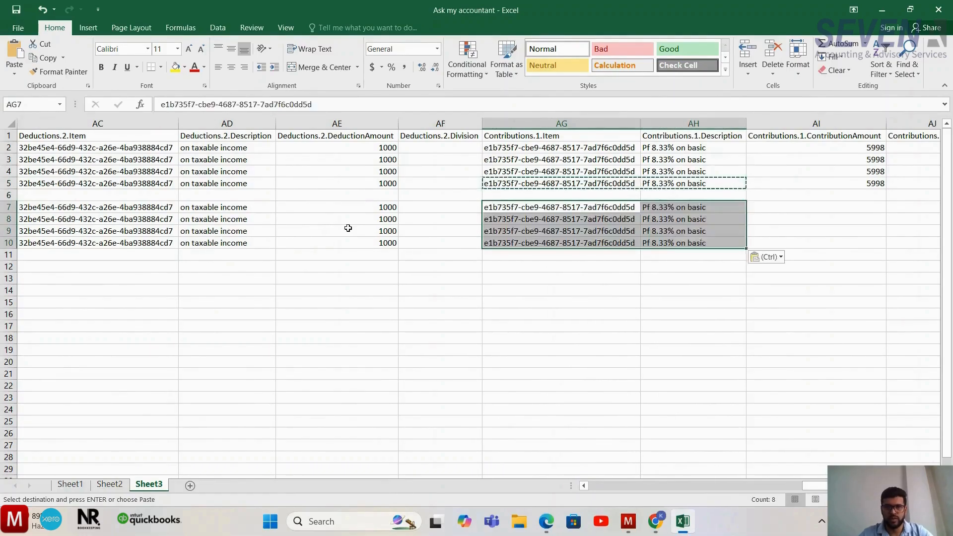
- Copy the 5748 deduction amount from AA7 into the Contributions.1.ContributionAmount cells AI7:AI10
key("Right")
key("Right")
scroll(348, 228, "right", 2)
key("Left")
key("Left")
key("Left")
key("Left")
key("Left")
key("Left")
key("Left")
key("Left")
key("Left")
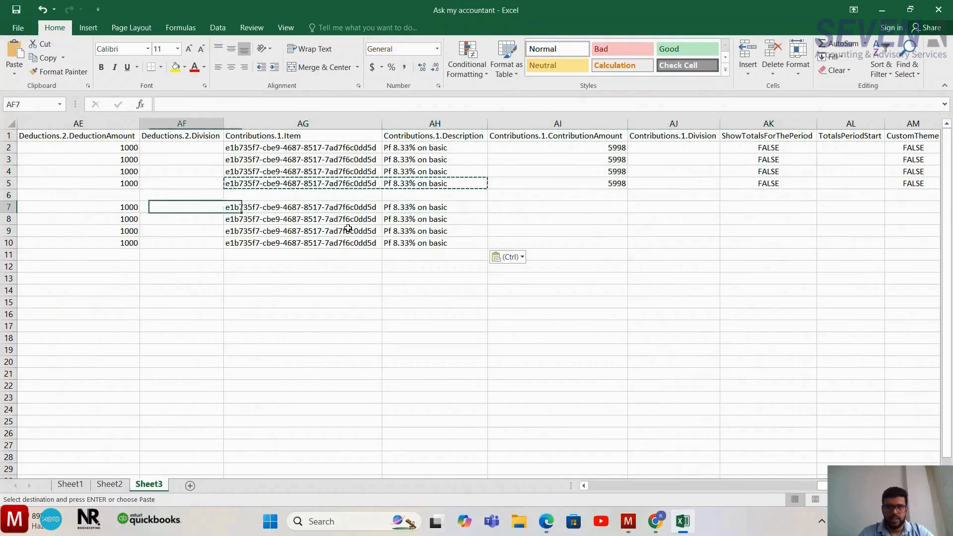
key("Right")
key("Right")
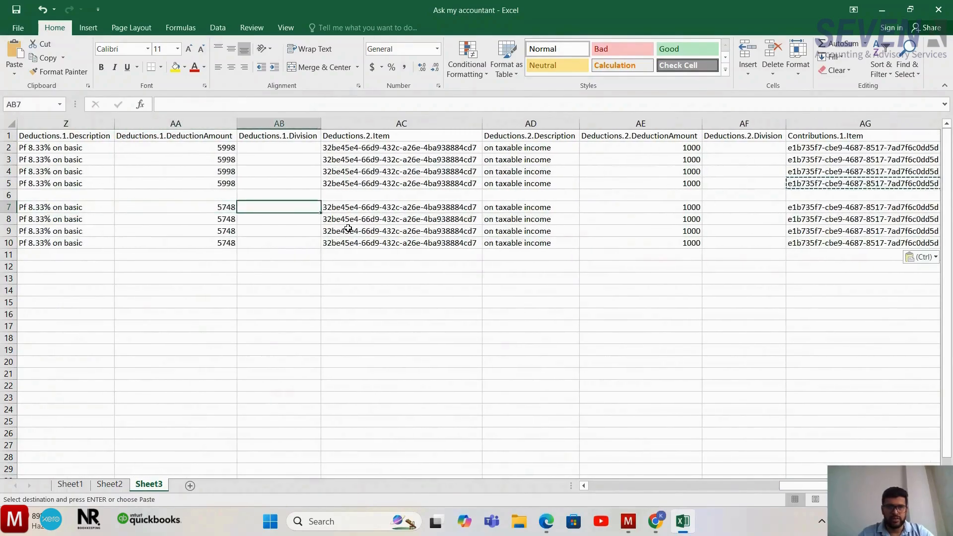
key("Left")
key("ctrl+c")
key("Right")
key("Right")
key("Right")
key("Right")
key("Right")
key("Right")
key("Right")
key("Right")
key("Right")
key("Right")
key("Right")
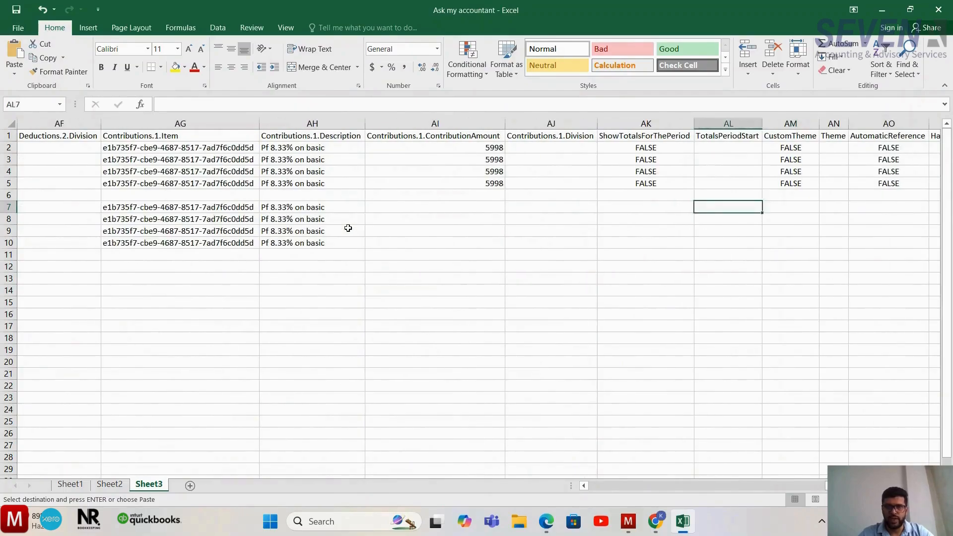
key("Left")
key("Left")
key("Left")
key("shift+Down")
key("shift+Down")
key("shift+Down")
key("shift+Down")
key("shift+Up")
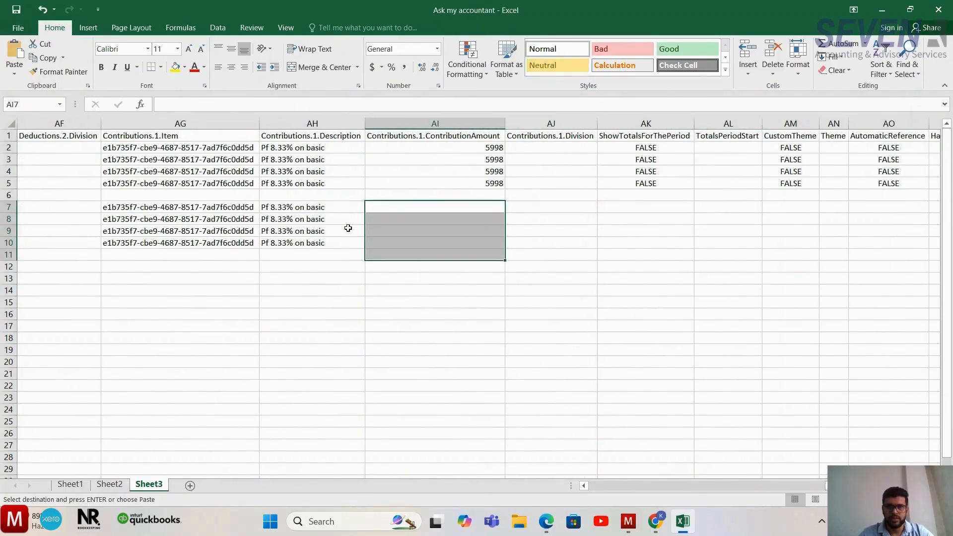
key("ctrl+v")
- Review the February rows 7 to 10 from the contribution and deduction columns back to the Date column
key("Left")
key("Left")
key("Left")
key("Left")
key("Left")
key("Left")
key("Left")
key("Left")
key("Left")
key("Left")
key("Left")
key("Left")
key("Left")
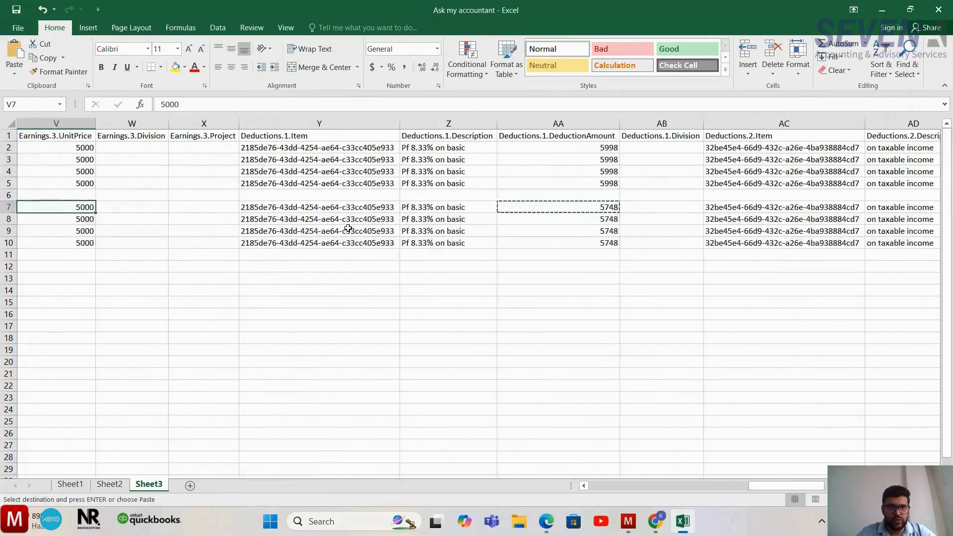
key("Right")
key("Right")
key("Right")
key("Right")
key("Right")
key("Right")
key("Right")
key("Right")
key("Right")
key("Right")
key("Right")
key("Right")
key("Right")
key("Right")
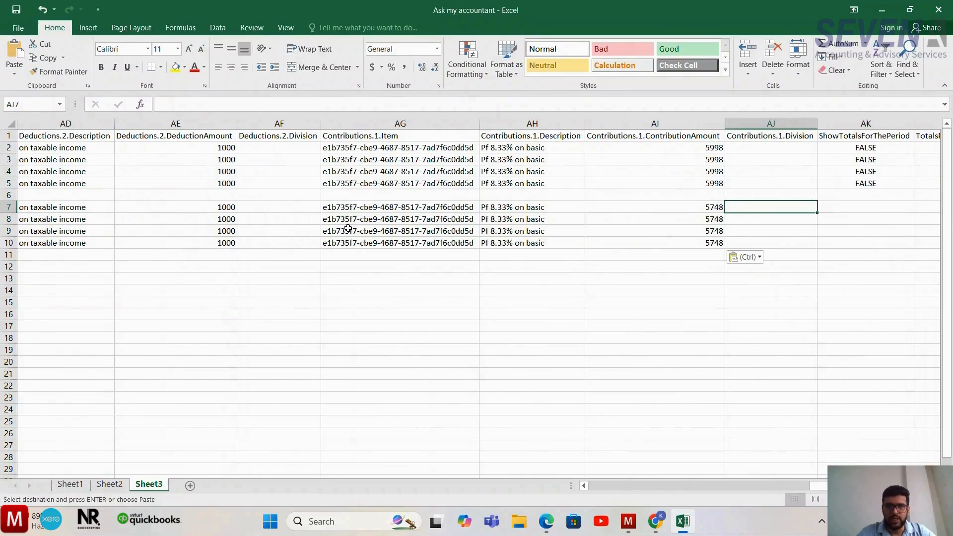
key("Left")
key("Left")
key("Left")
key("Left")
key("Left")
key("Left")
key("Left")
key("Left")
key("Left")
key("Left")
key("Left")
key("Left")
key("Left")
key("Left")
key("Left")
key("Left")
key("Left")
key("Left")
key("Left")
key("Left")
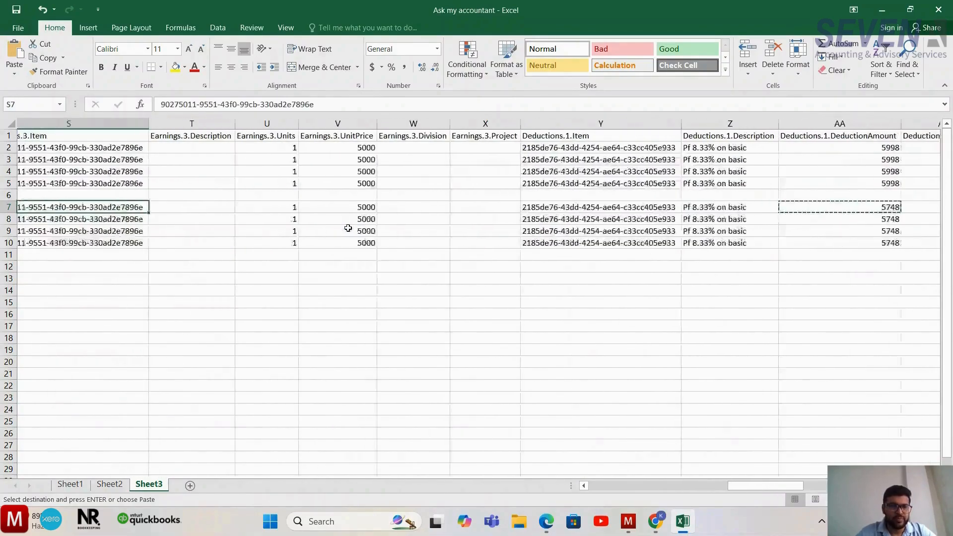
key("Left")
key("Left")
key("Left")
key("Left")
key("Left")
key("Left")
key("Left")
key("Left")
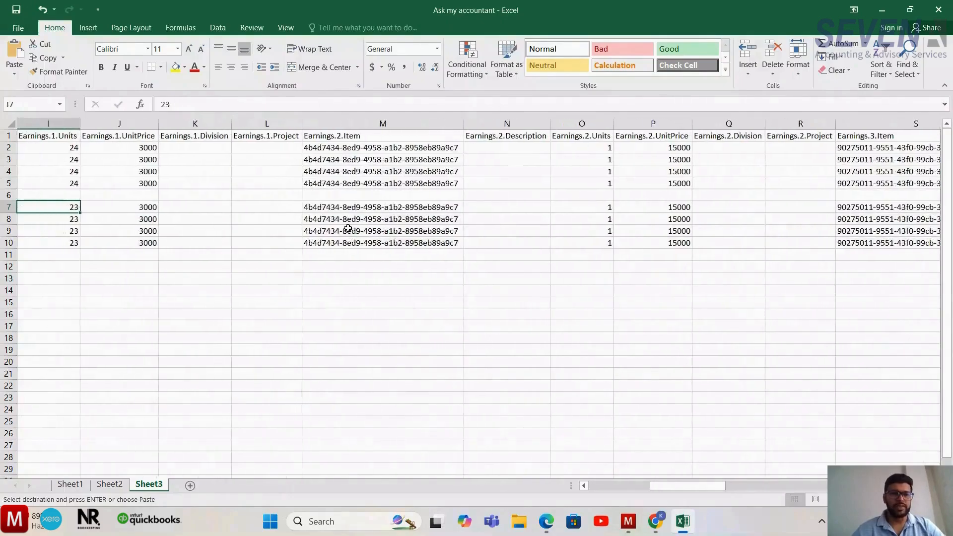
key("Left")
key("Left")
key("Left")
key("Left")
key("Left")
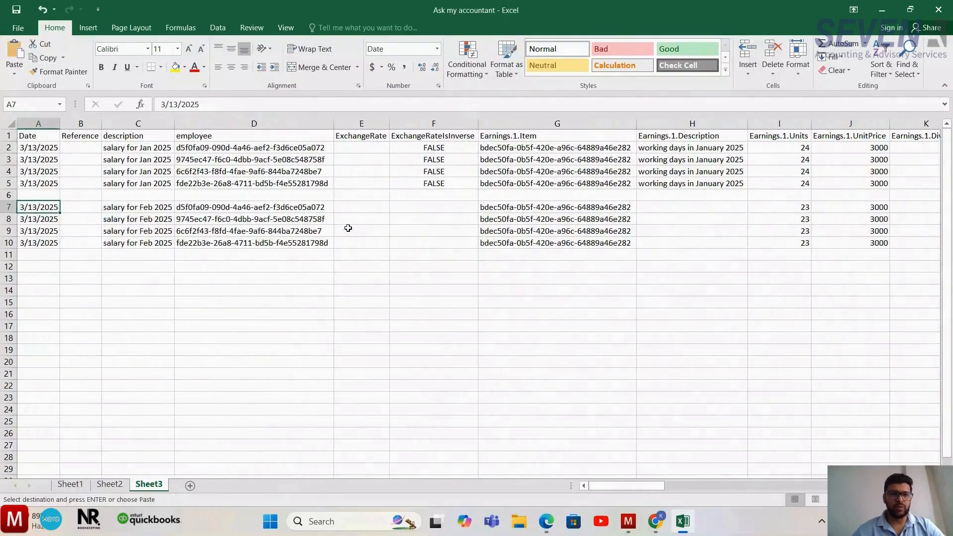
- Check the February rows from the Date and description columns through the Earnings.1, Earnings.2 and Earnings.3 columns
key("Right")
key("Left")
key("Left")
key("Right")
key("Right")
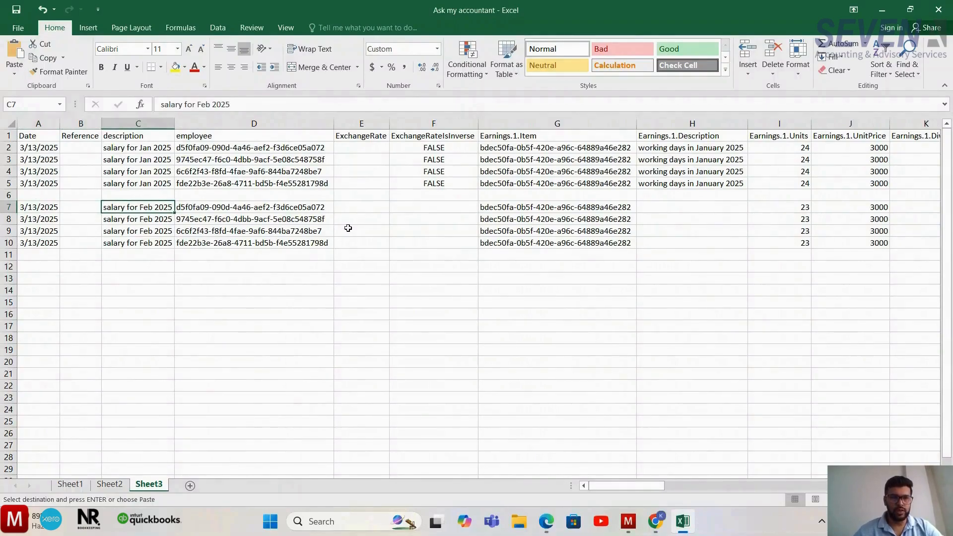
key("shift+Down")
key("shift+Down")
key("shift+Down")
key("ctrl+v")
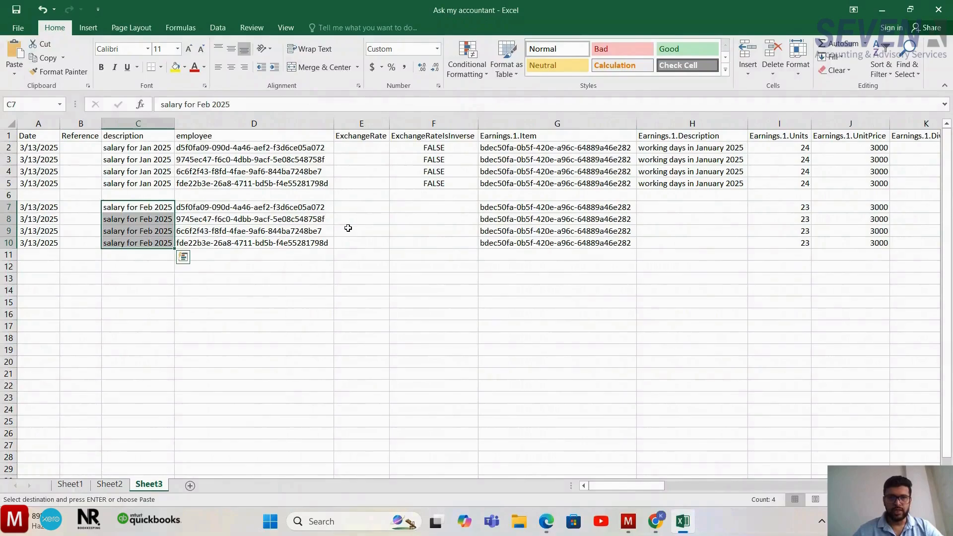
key("Right")
key("Right")
key("Right")
key("Right")
key("Right")
key("Right")
key("Right")
key("Right")
key("Right")
key("Right")
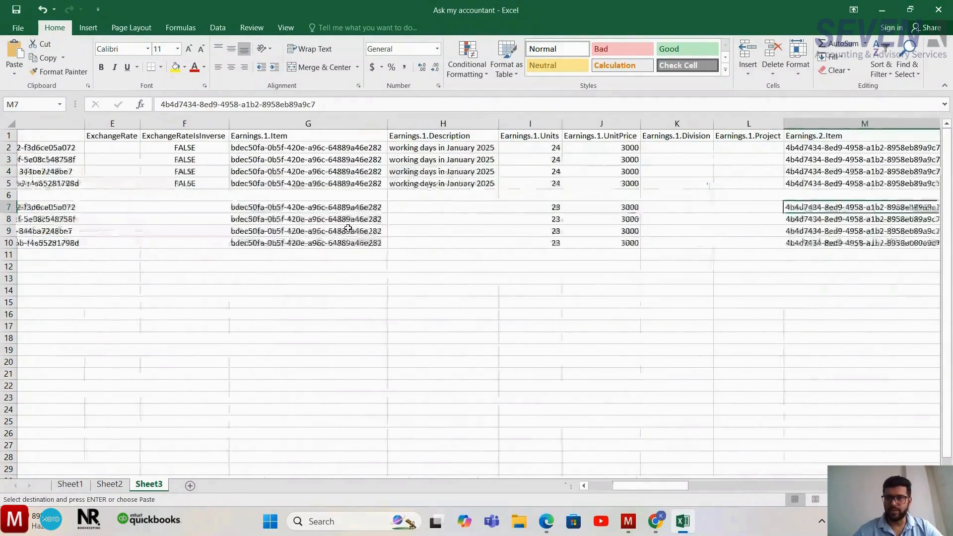
key("Right")
key("Right")
key("Right")
key("Right")
key("Right")
key("Right")
key("Right")
key("Right")
key("Right")
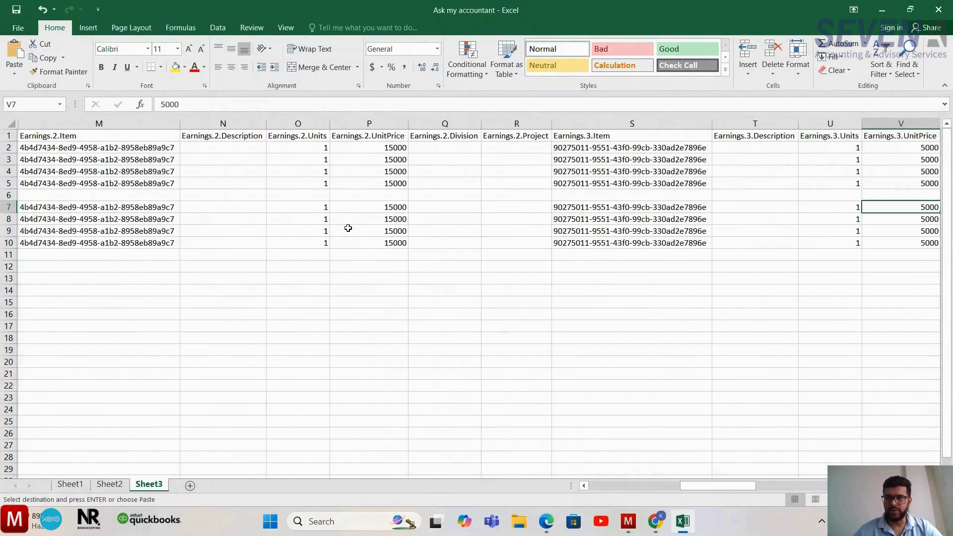
- Check the February rows' deduction and contribution columns through Contributions.1.ContributionAmount, and go back over them to the earnings columns
key("Right")
key("Right")
key("Right")
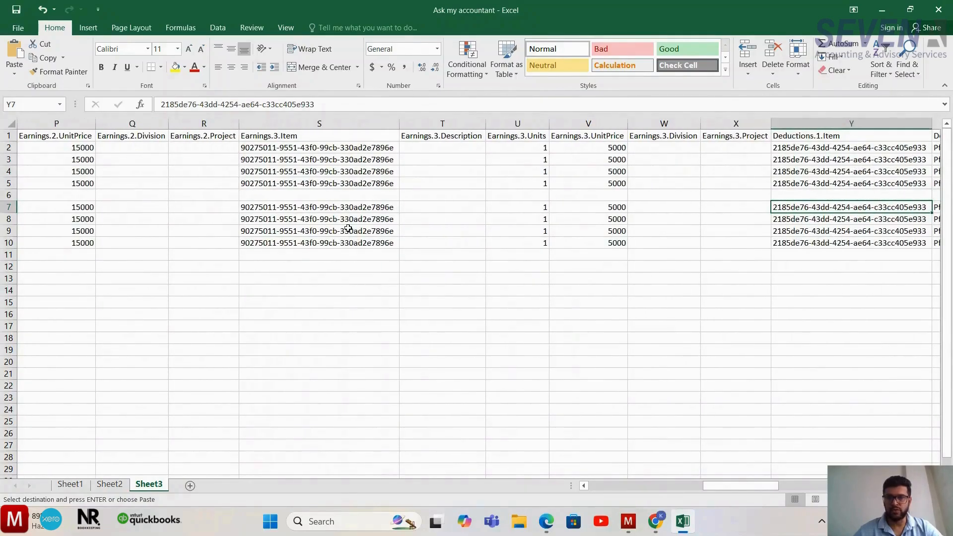
key("Right")
key("Right")
key("Right")
key("Right")
key("Right")
key("Right")
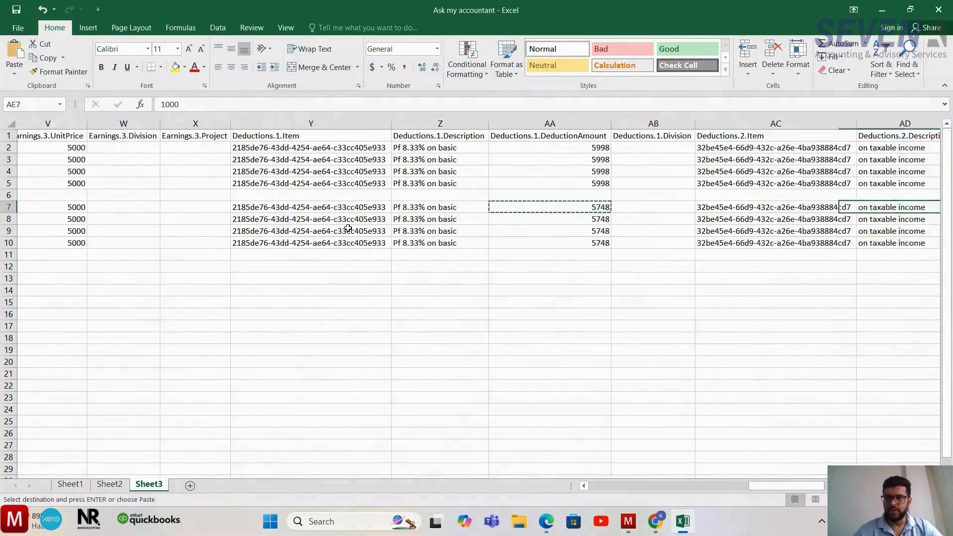
key("Right")
key("Right")
key("Right")
key("Right")
key("Right")
key("Right")
key("Right")
key("Right")
key("ctrl+Right")
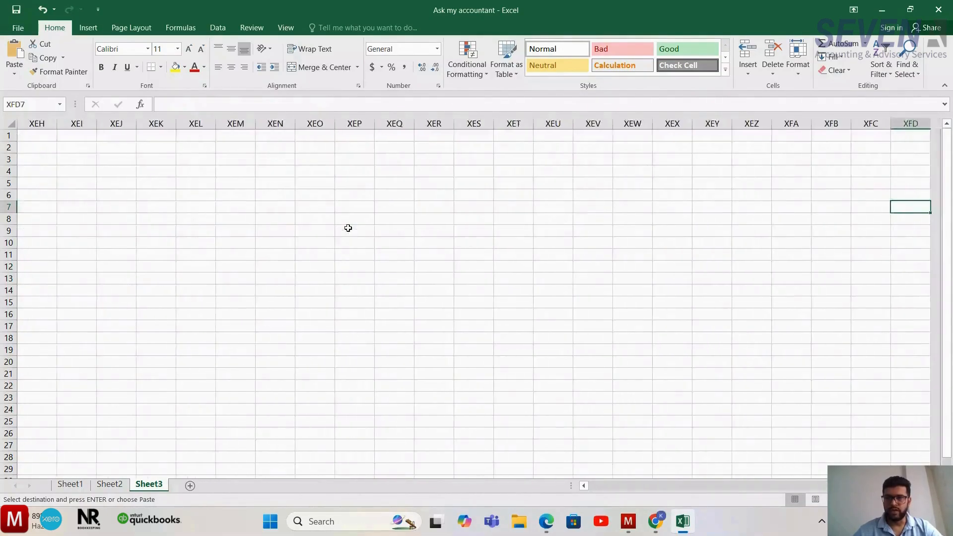
key("ctrl+Left")
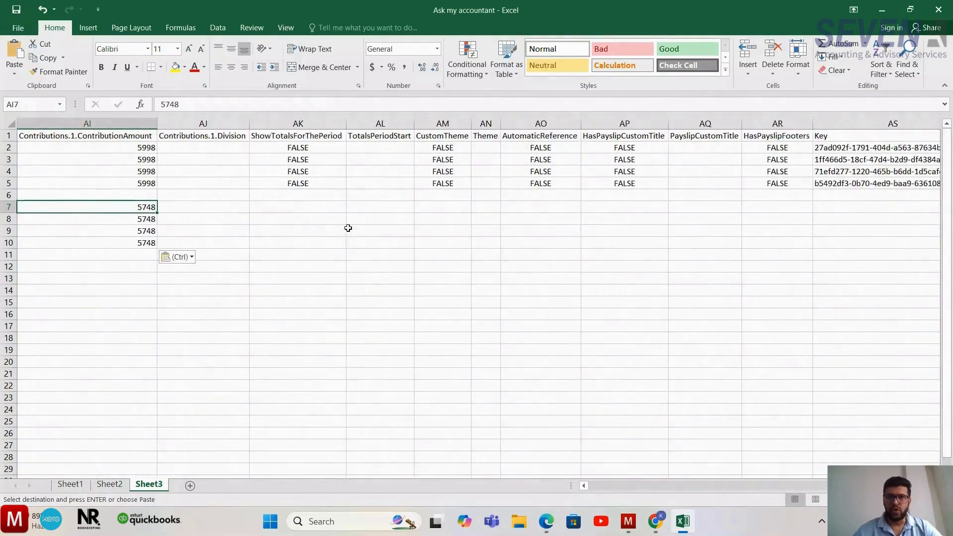
key("Right")
key("Left")
key("Left")
key("Left")
key("Left")
key("Left")
key("Left")
key("Left")
key("Left")
key("Left")
key("Left")
key("Left")
key("Left")
key("Left")
key("Left")
key("Left")
key("Left")
key("Left")
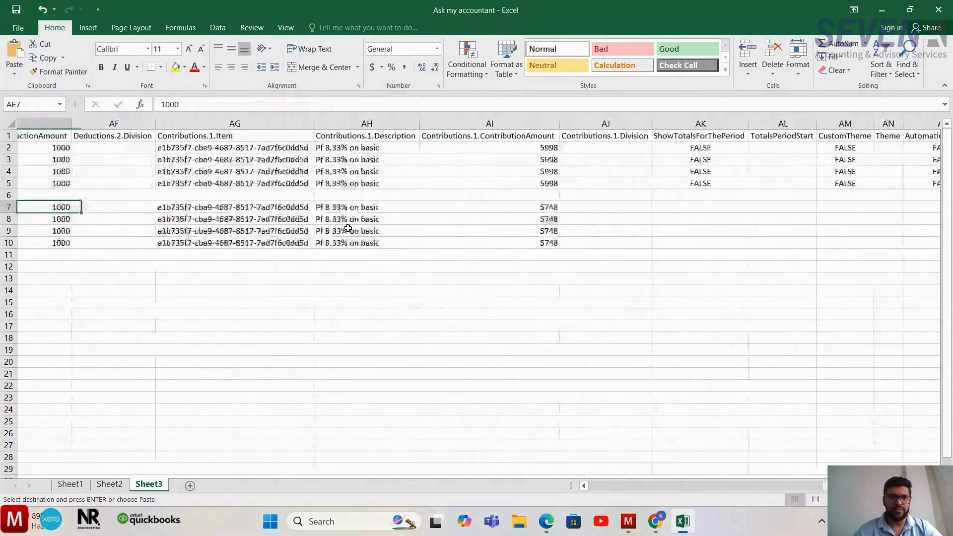
key("Left")
key("Left")
key("Left")
key("Left")
key("Left")
key("Left")
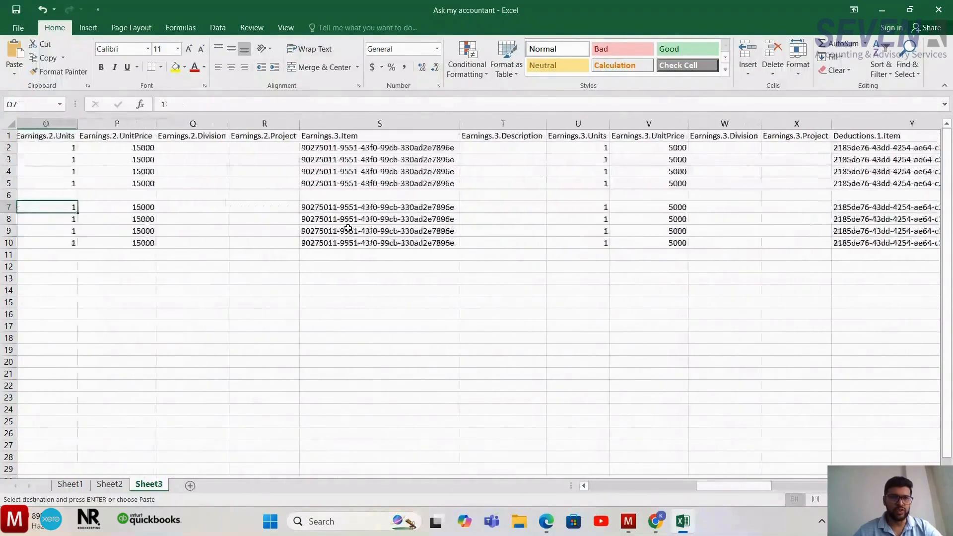
- Copy the block M1:AS10, from the Earnings.2.Item header through the Key column, including the January and February rows
key("Up")
key("Up")
key("ctrl+Up")
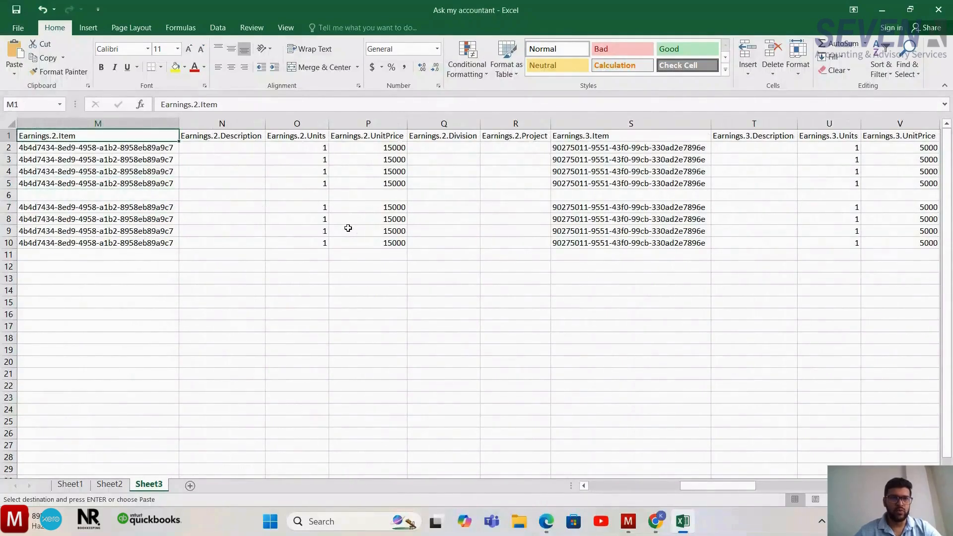
key("ctrl+shift+Down")
key("ctrl+shift+Down")
key("ctrl+shift+Down")
key("ctrl+shift+Right")
key("ctrl+shift+Right")
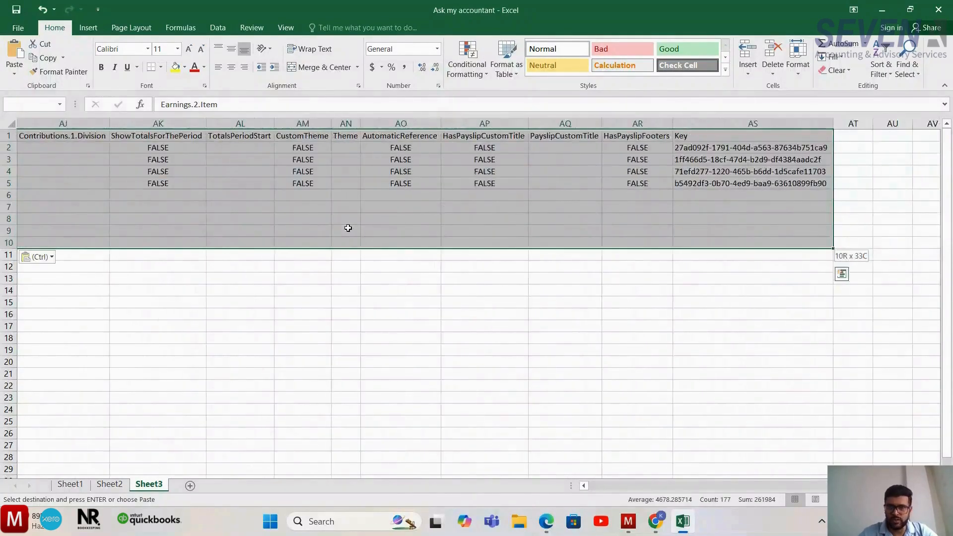
key("ctrl+shift+Left")
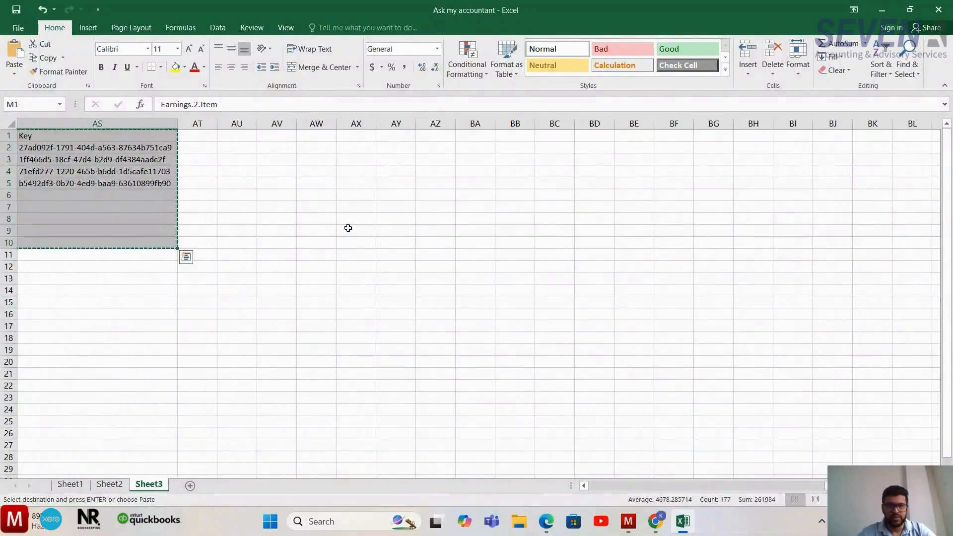
- Switch to Manager, paste the copied block into the payslips Batch Update field, preview it and run the batch update
key("alt+Tab")
left_click(330, 291)
key("ctrl+v")
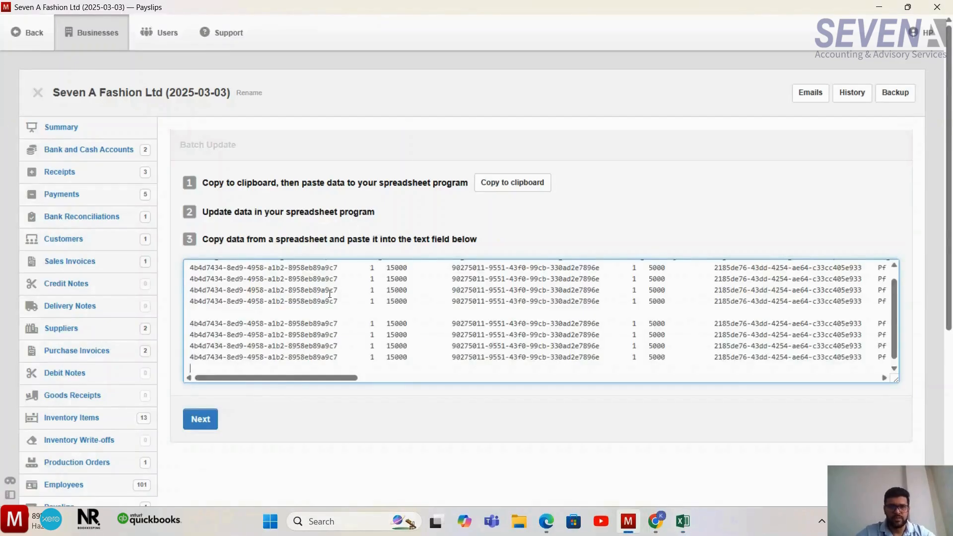
left_click(218, 419)
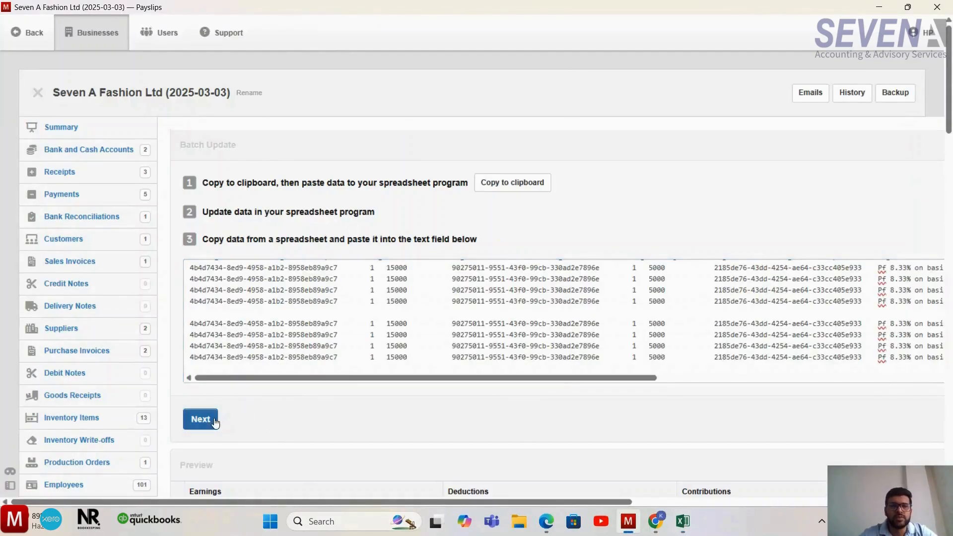
scroll(391, 430, "down", 15)
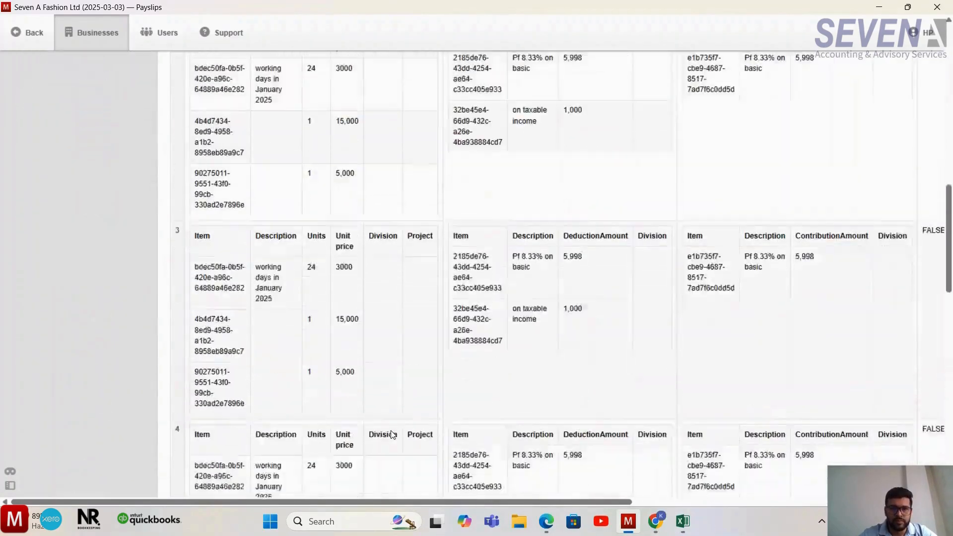
scroll(391, 430, "down", 3)
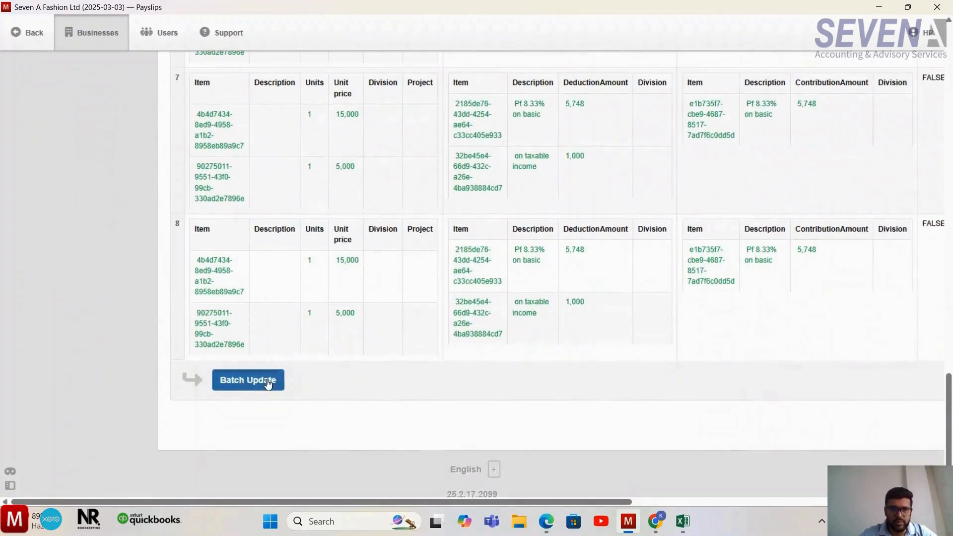
left_click(269, 383)
- Check the payroll liabilities and Salary and Wages in the summary, and open the payslips list
scroll(492, 370, "down", 5)
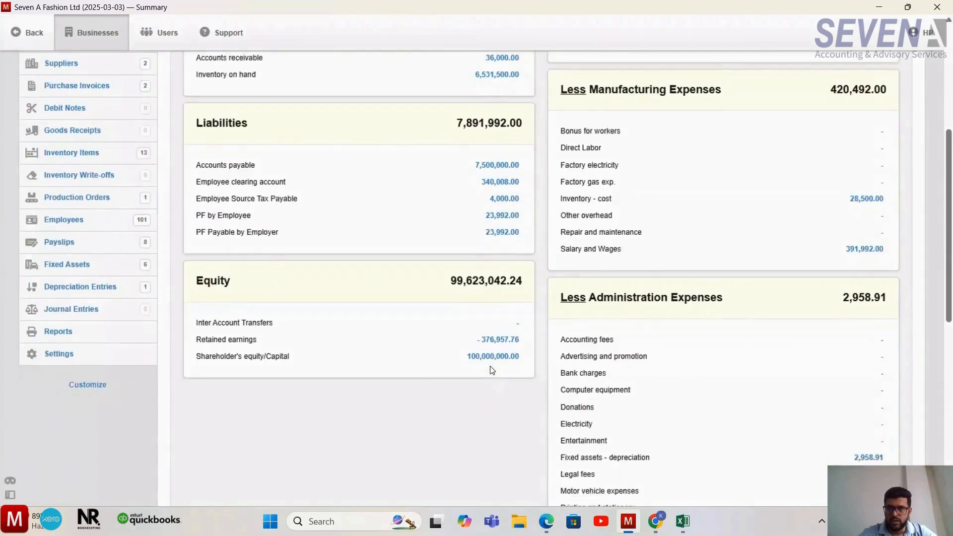
scroll(492, 370, "up", 1)
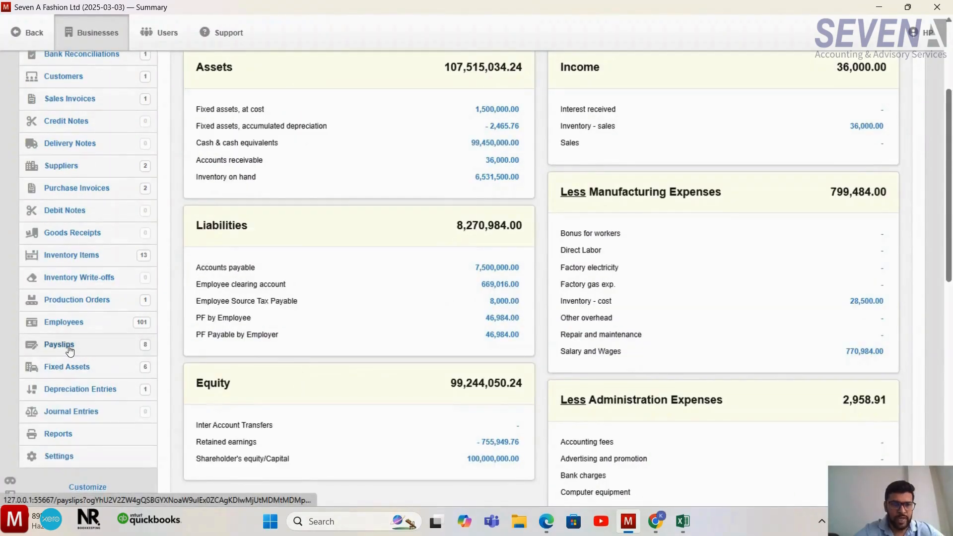
left_click(98, 350)
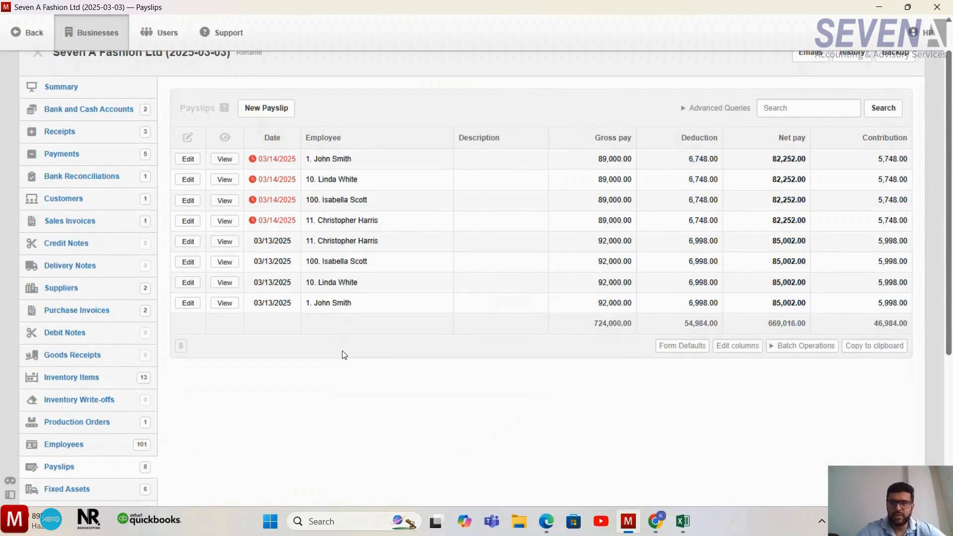
- View the first 03/13/2025 payslip in the list, examine its January 2025 earnings lines, and return to the payslips list
left_click(227, 243)
scroll(370, 308, "down", 3)
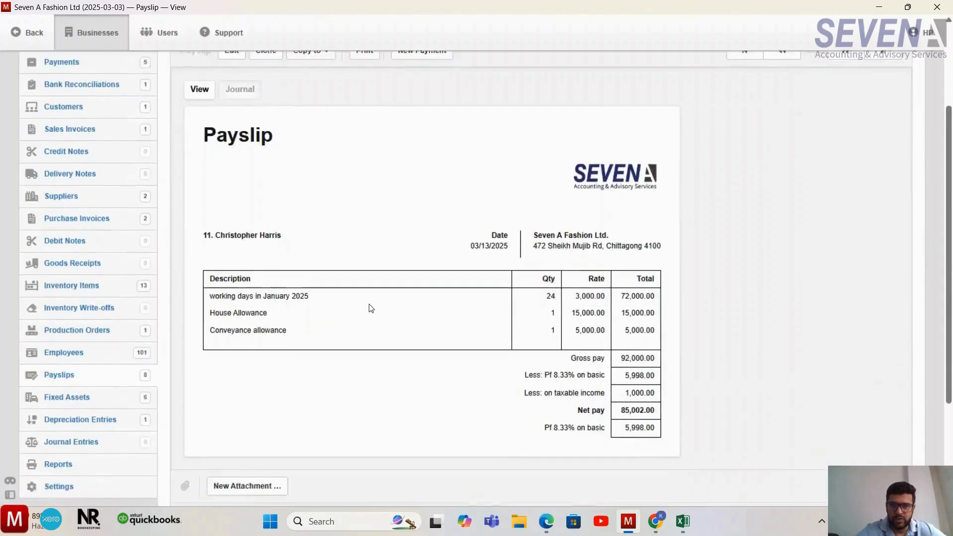
left_click_drag(316, 286, 259, 301)
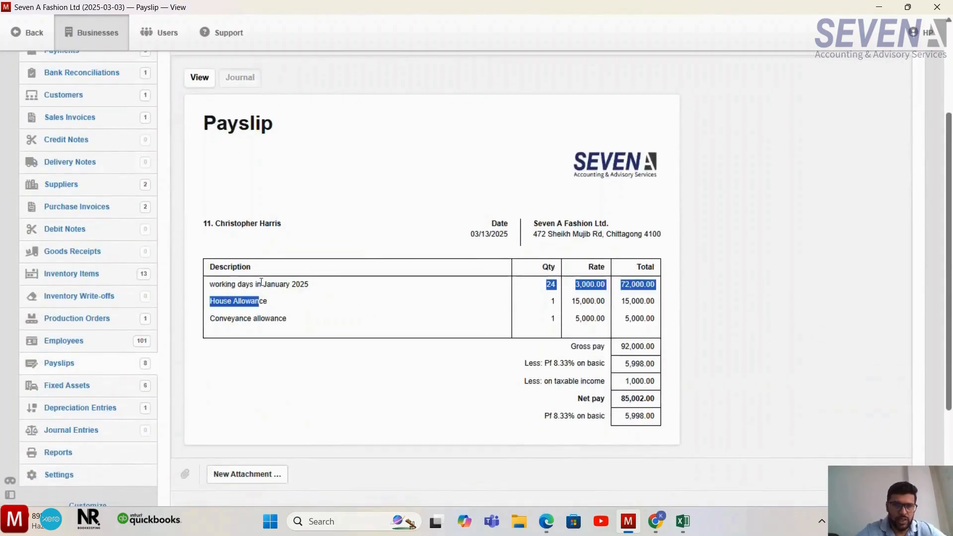
scroll(306, 445, "up", 1)
scroll(306, 445, "up", 1)
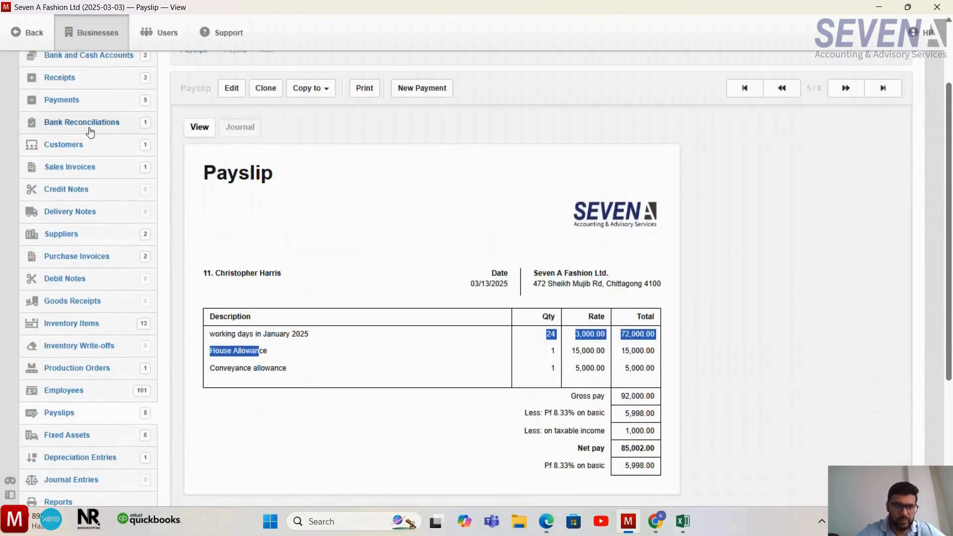
left_click(34, 38)
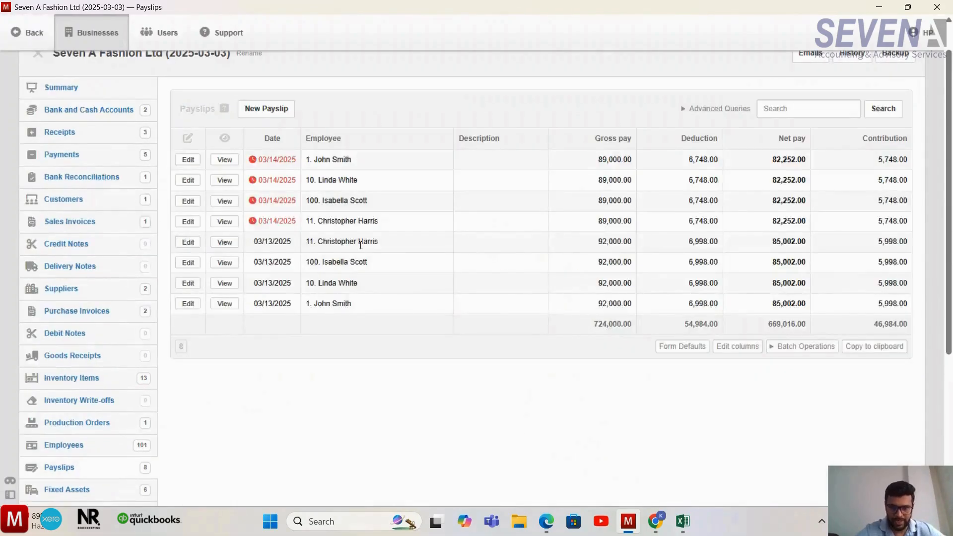
- Open the last of the 03/14/2025 payslips and examine its February description, working-day quantity, allowances and deductions
left_click_drag(386, 225, 305, 166)
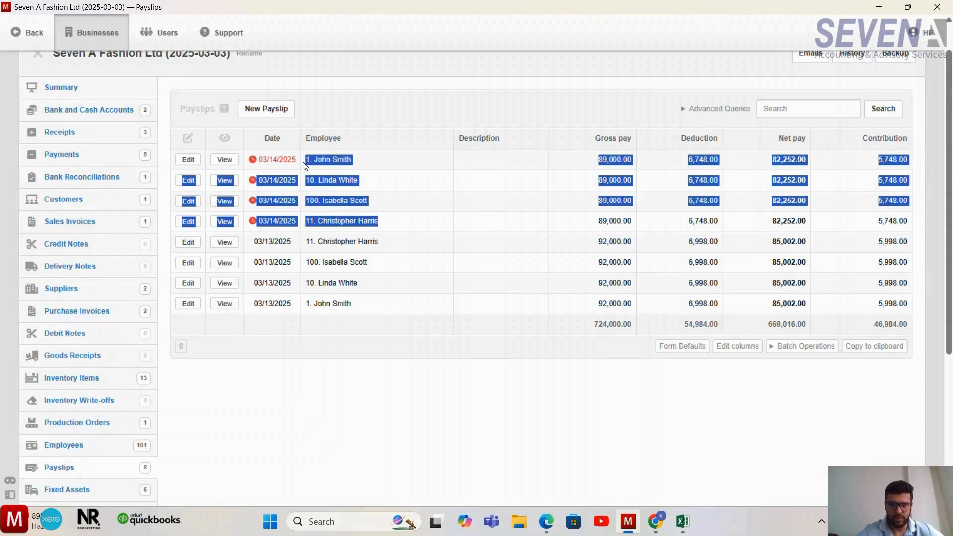
left_click(226, 221)
scroll(313, 325, "down", 1)
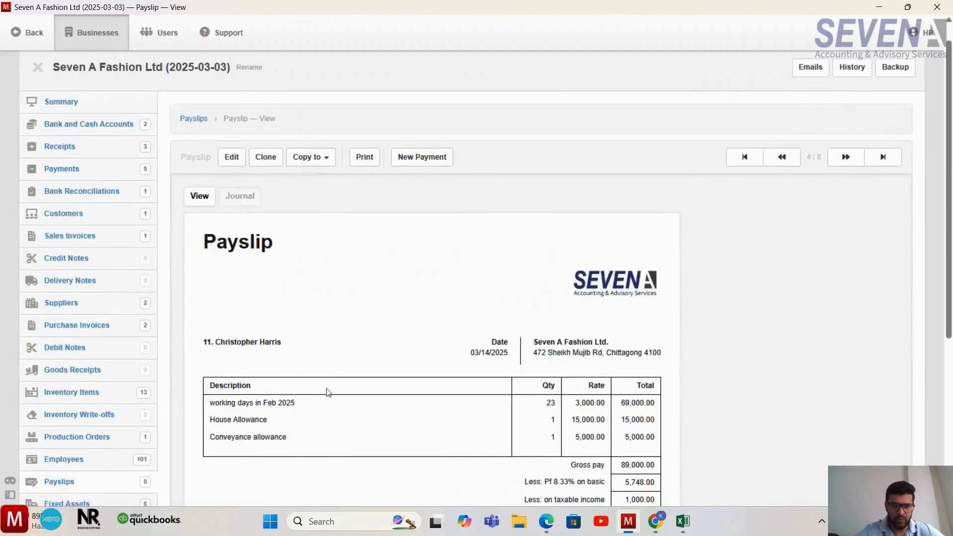
left_click_drag(297, 404, 213, 407)
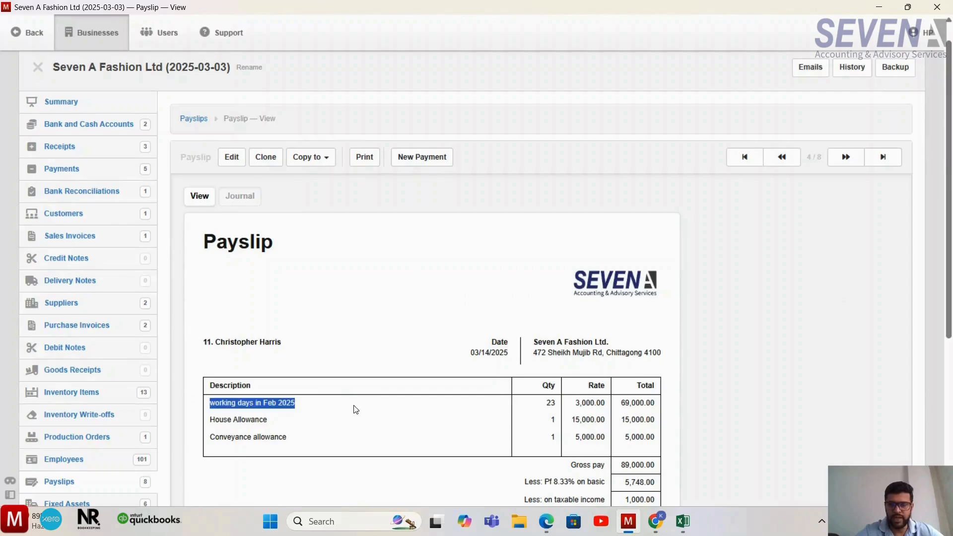
scroll(354, 407, "down", 1)
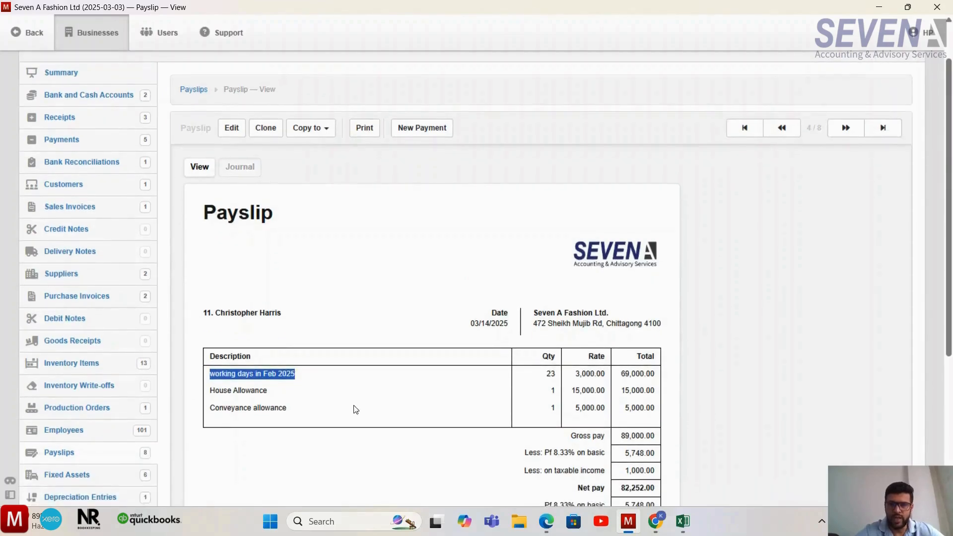
left_click(555, 378)
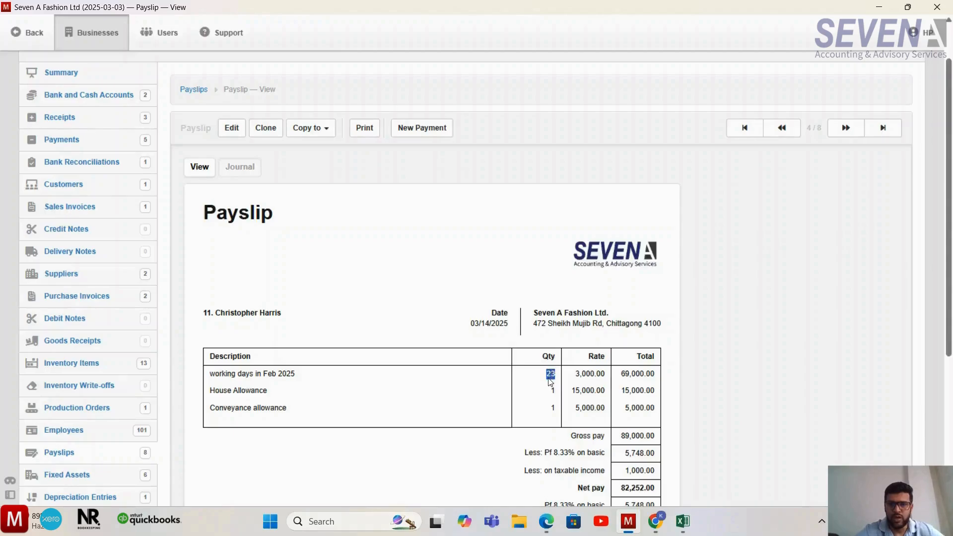
left_click(524, 376)
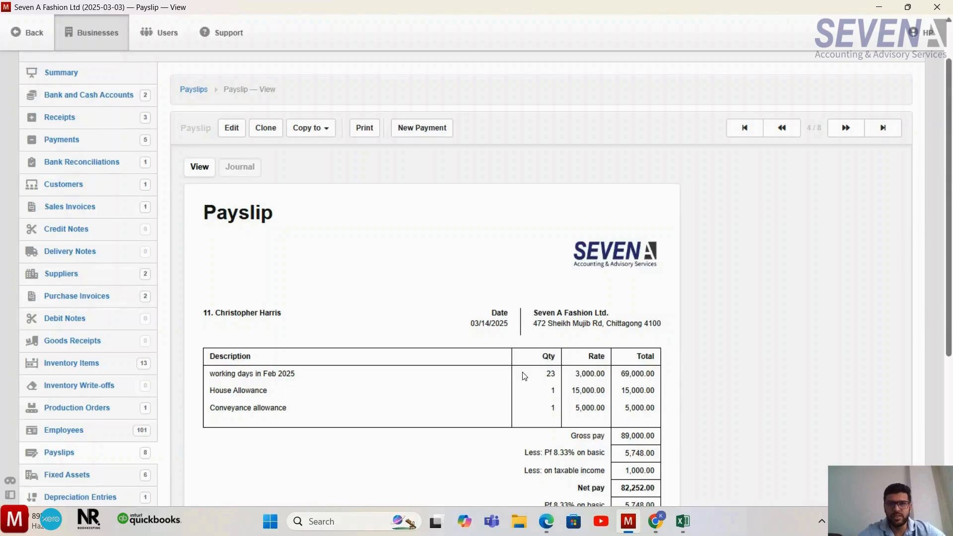
scroll(525, 376, "up", 1)
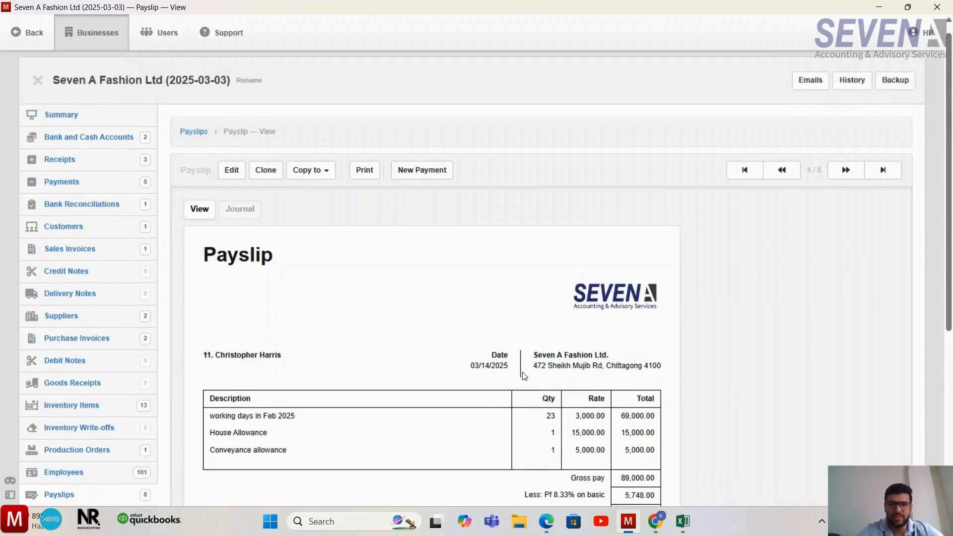
scroll(525, 376, "down", 1)
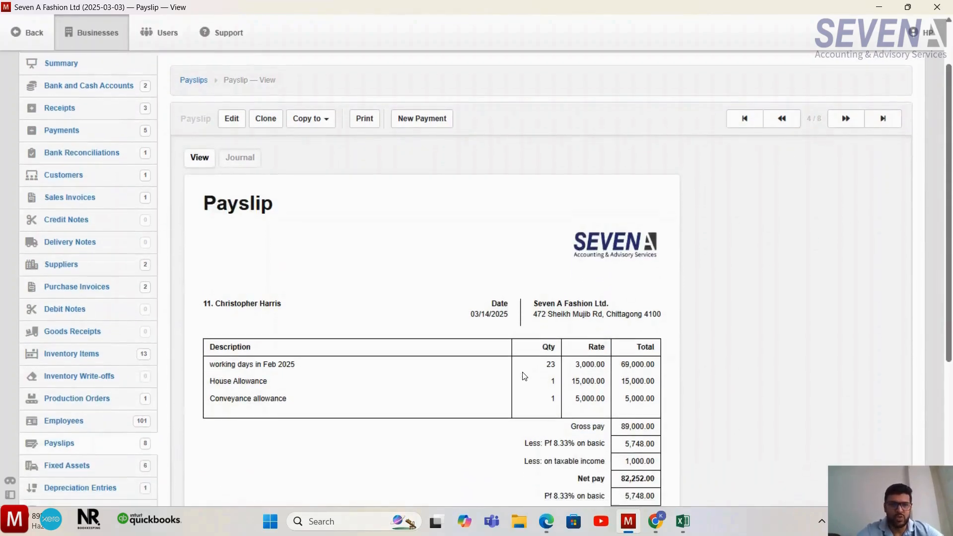
scroll(397, 313, "up", 1)
- Open the Summary and review the balance sheet and profit and loss figures with both months' payslips
left_click(74, 133)
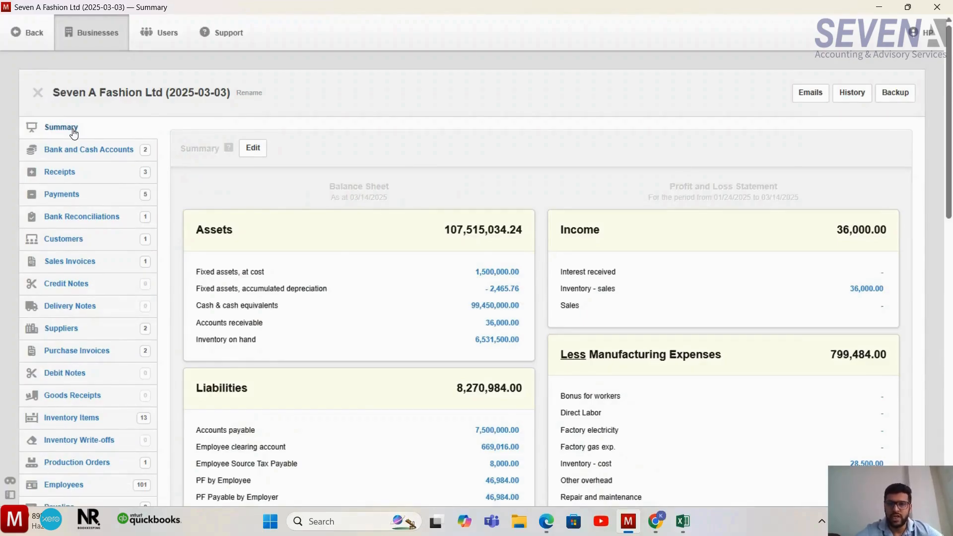
scroll(300, 245, "down", 1)
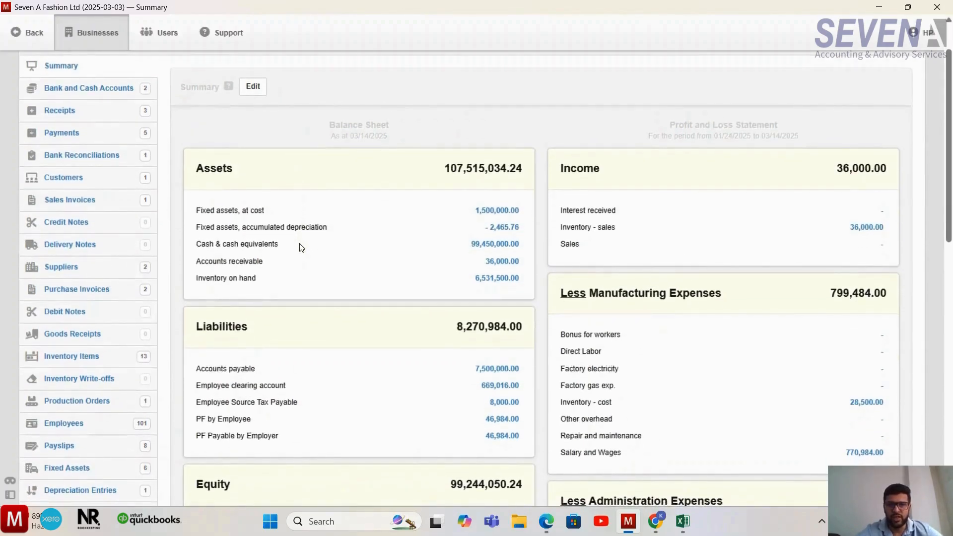
scroll(298, 246, "down", 1)
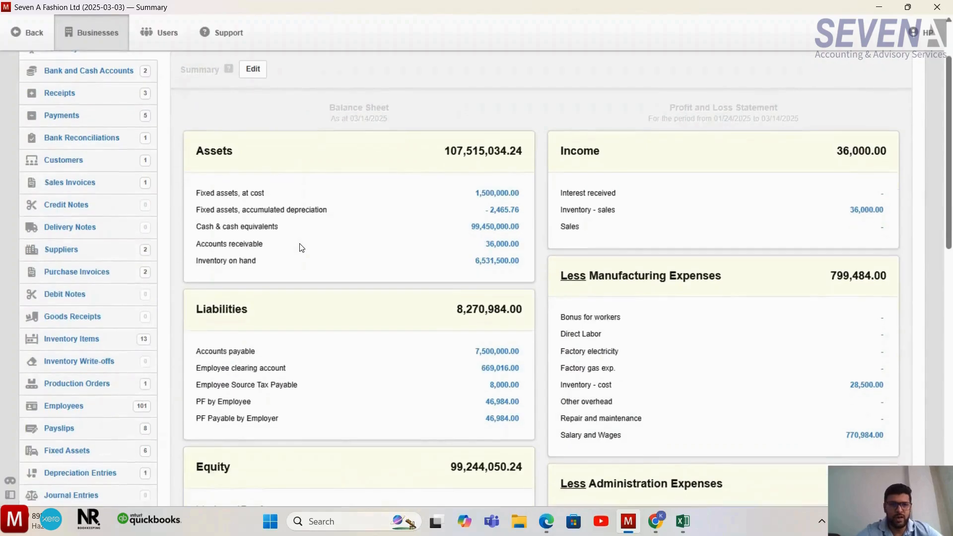
- Switch to Excel and review the January and February payslip rows on Sheet4, from the date column through the Key column
left_click(683, 521)
left_click(467, 299)
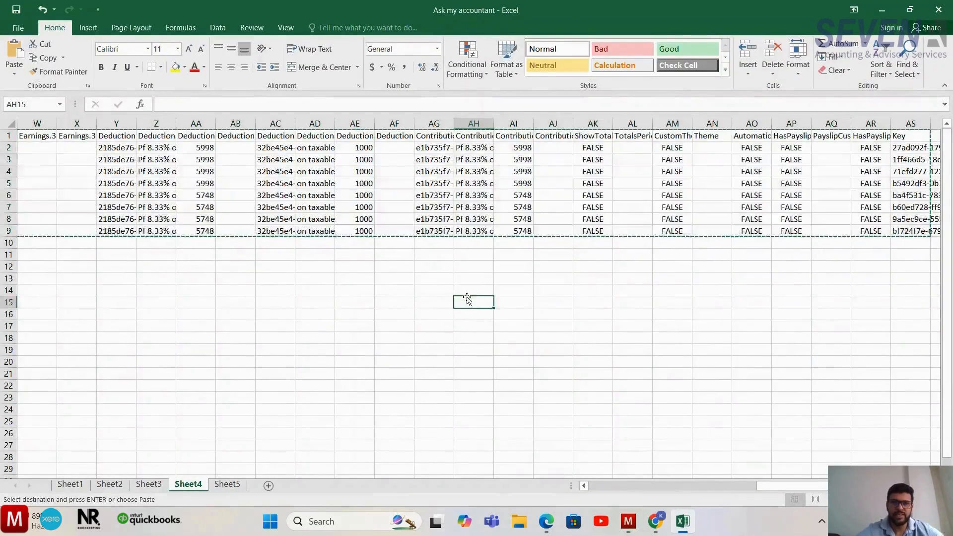
key("ctrl+Home")
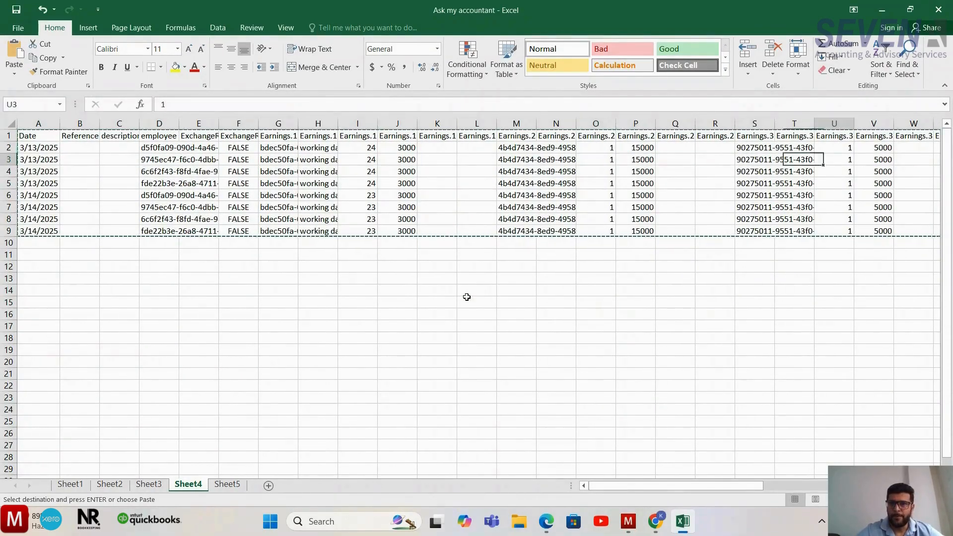
key("Right")
key("Right")
key("Right")
key("Right")
key("Right")
key("Right")
key("Right")
key("Right")
key("Right")
key("Right")
key("Right")
key("Right")
key("Right")
key("Right")
key("Right")
key("Right")
key("Right")
key("Right")
key("Right")
key("Right")
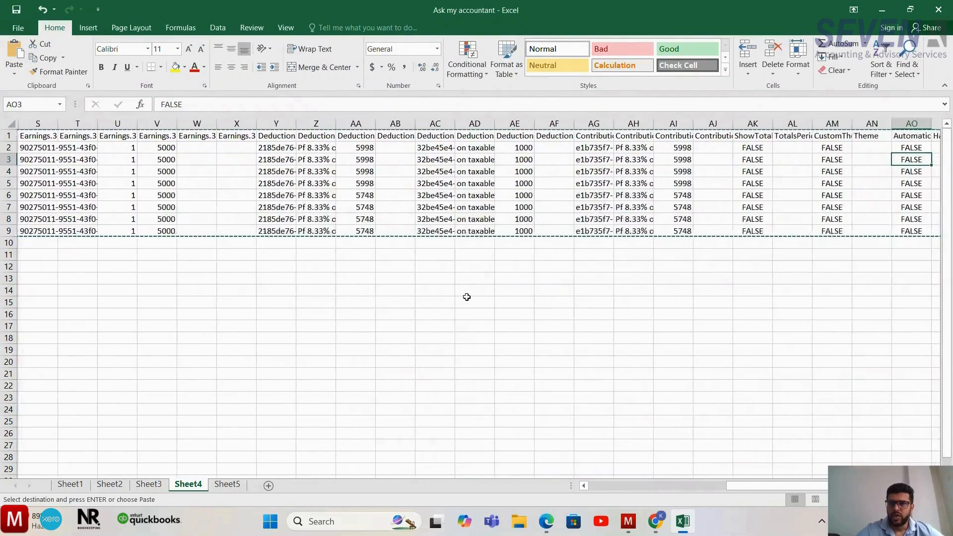
key("Left")
key("Left")
key("Left")
key("Left")
key("Home")
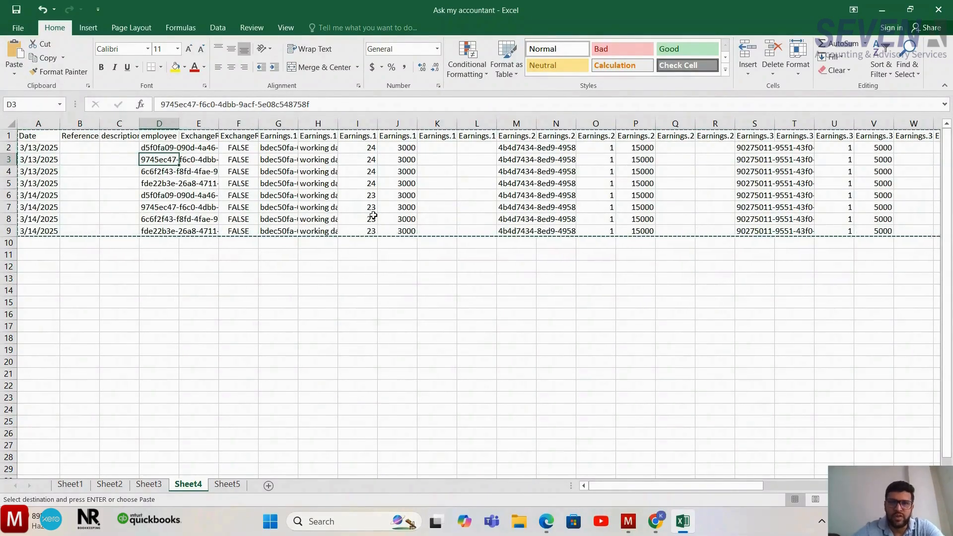
scroll(372, 215, "right", 1)
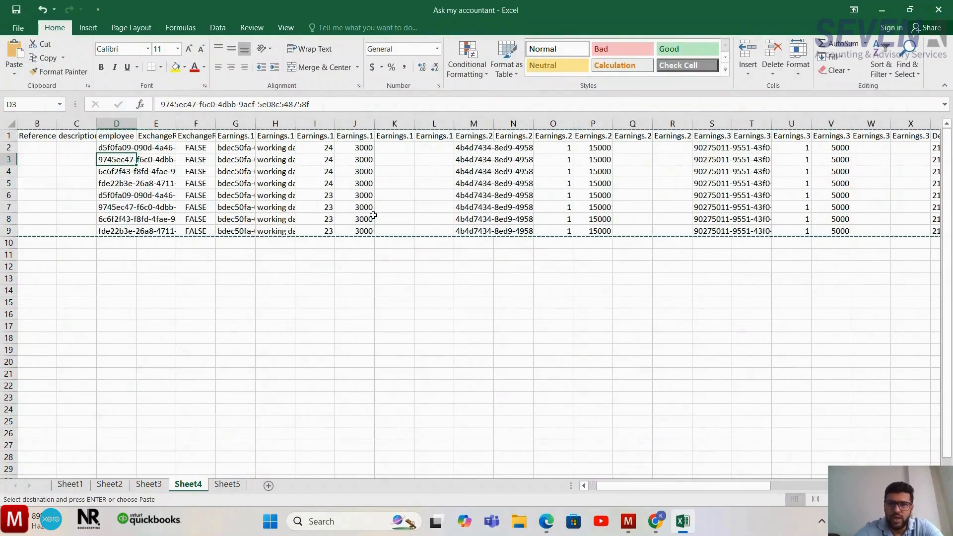
scroll(373, 215, "right", 10)
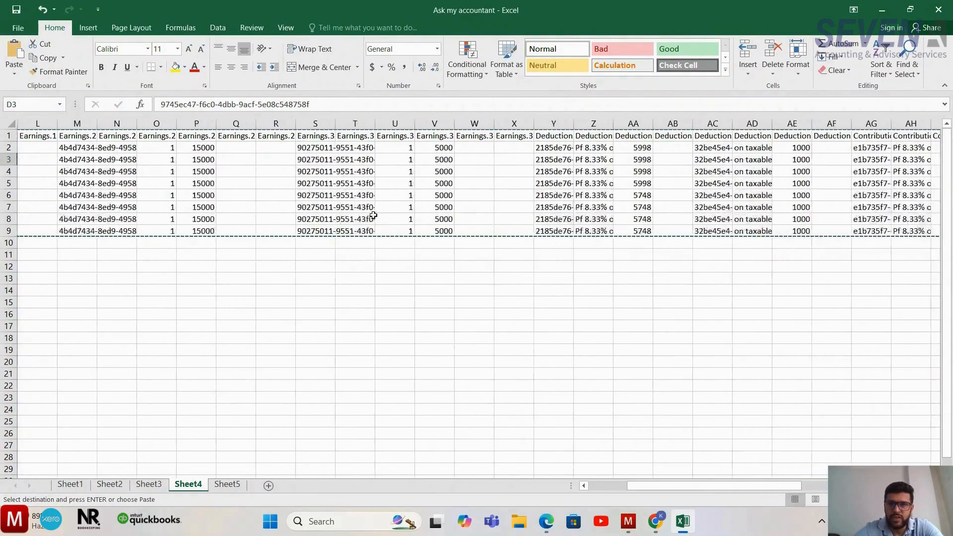
scroll(373, 215, "right", 2)
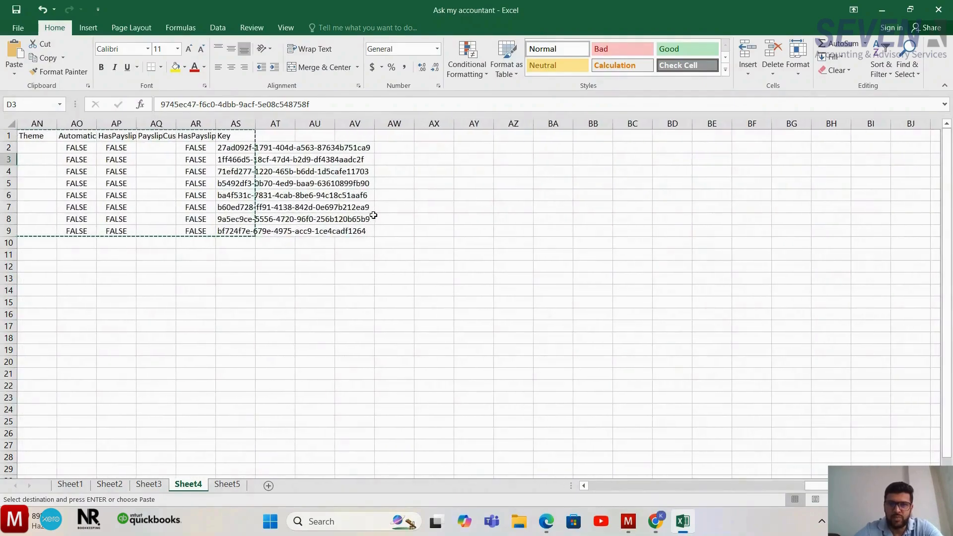
- Switch back to Manager, examine the earnings, deductions and contributions fields of a blank new payslip, and leave it for the Summary
left_click(628, 522)
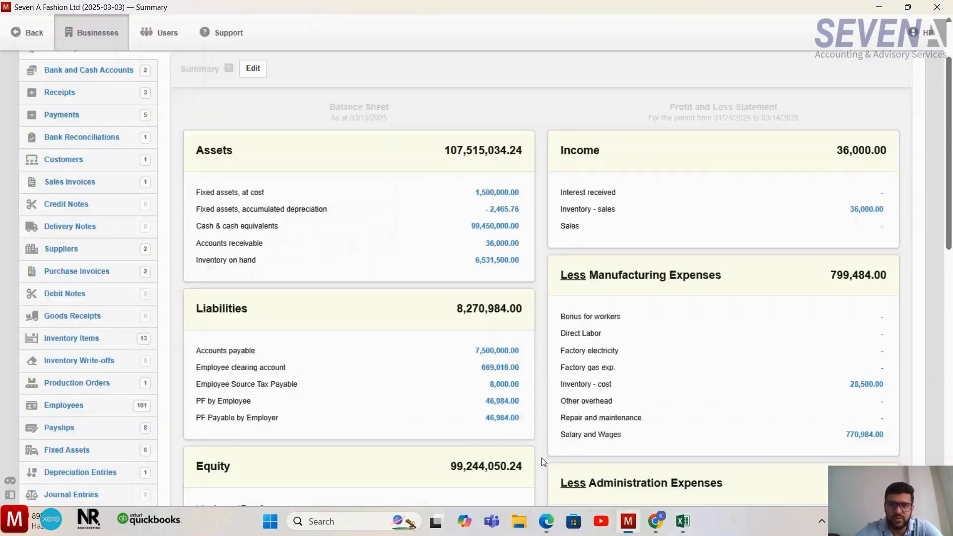
scroll(541, 455, "down", 3)
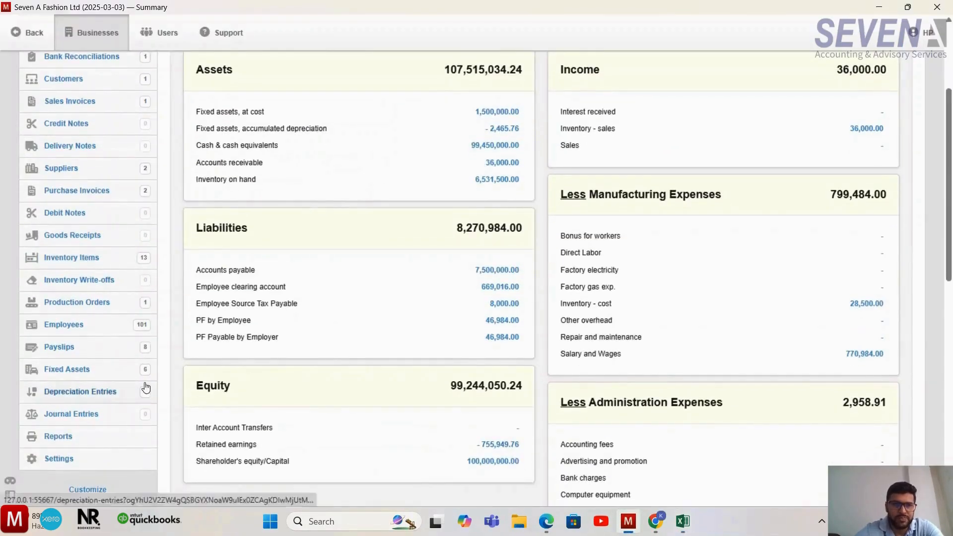
left_click(89, 350)
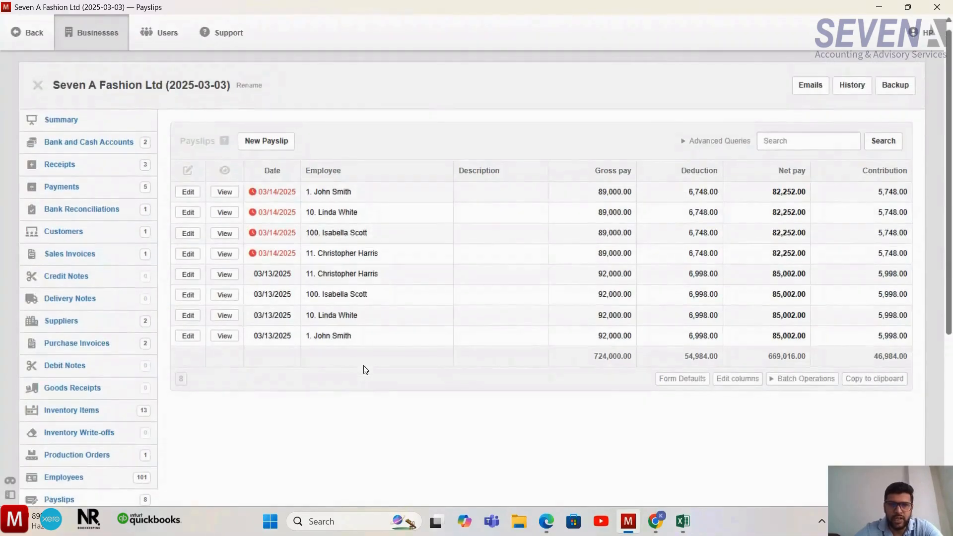
left_click(281, 141)
scroll(477, 305, "down", 2)
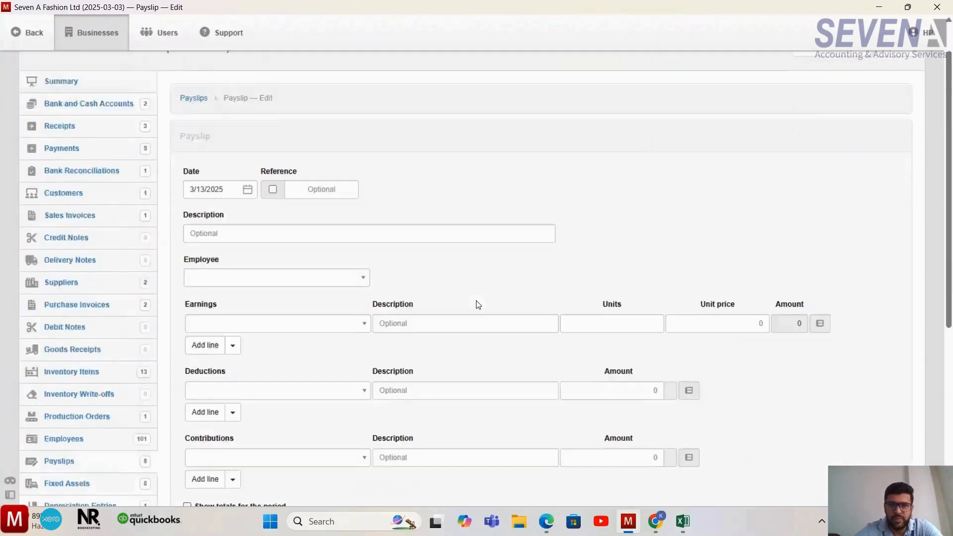
scroll(476, 305, "down", 5)
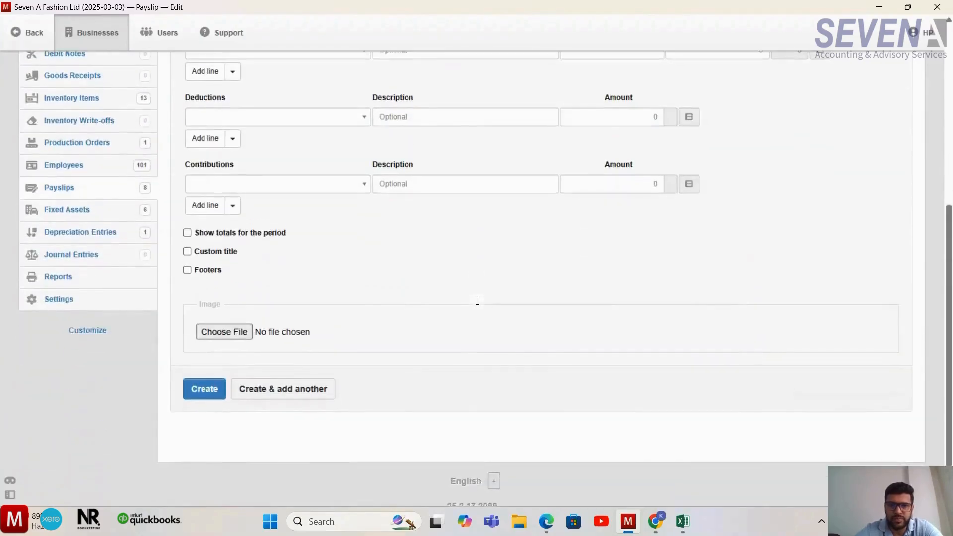
scroll(477, 304, "up", 5)
left_click(73, 78)
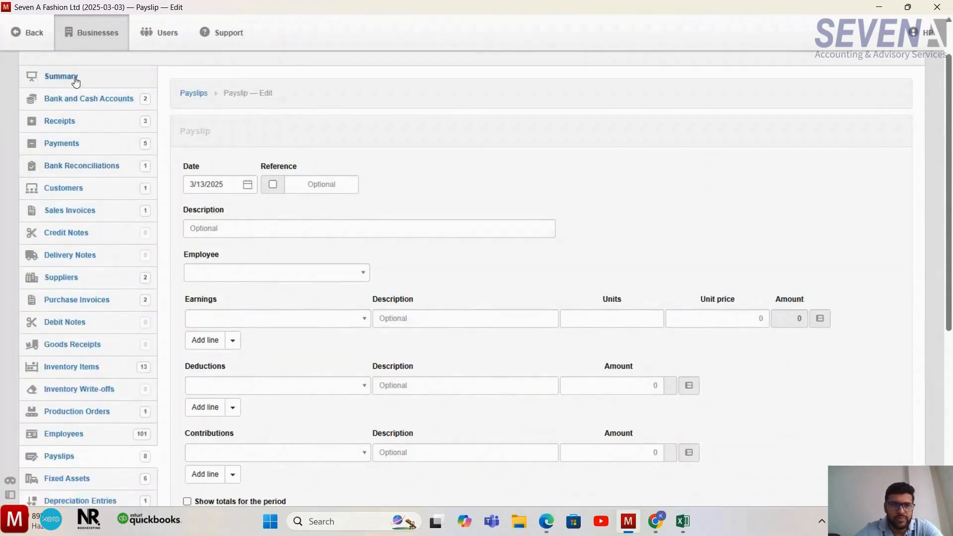